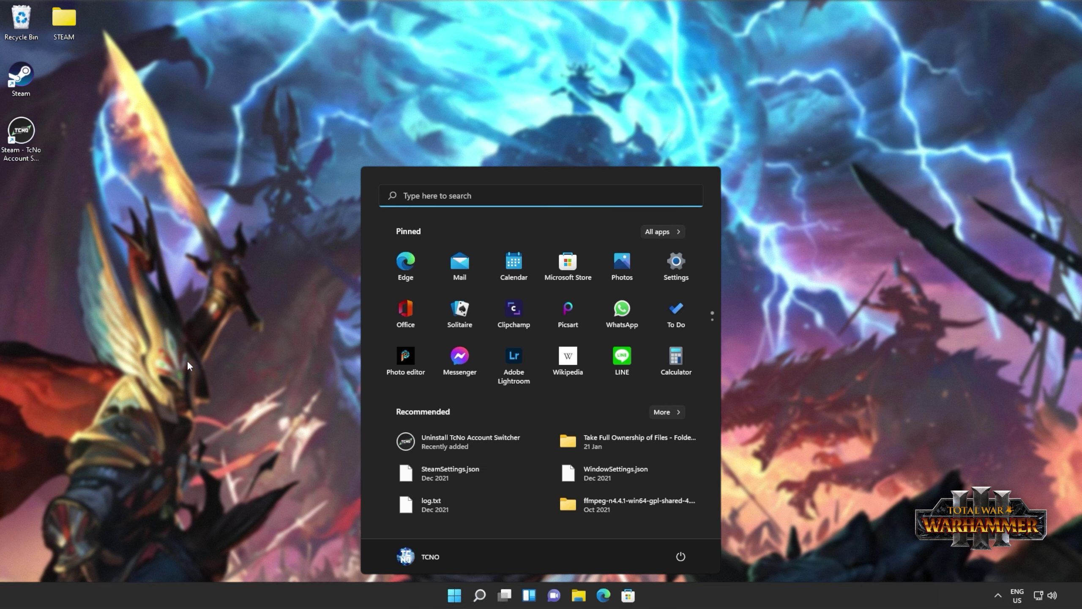
# Find Disk Cleanup with the search term "cleanup" and run it as administrator for drive C
pyautogui.write('cleanup')
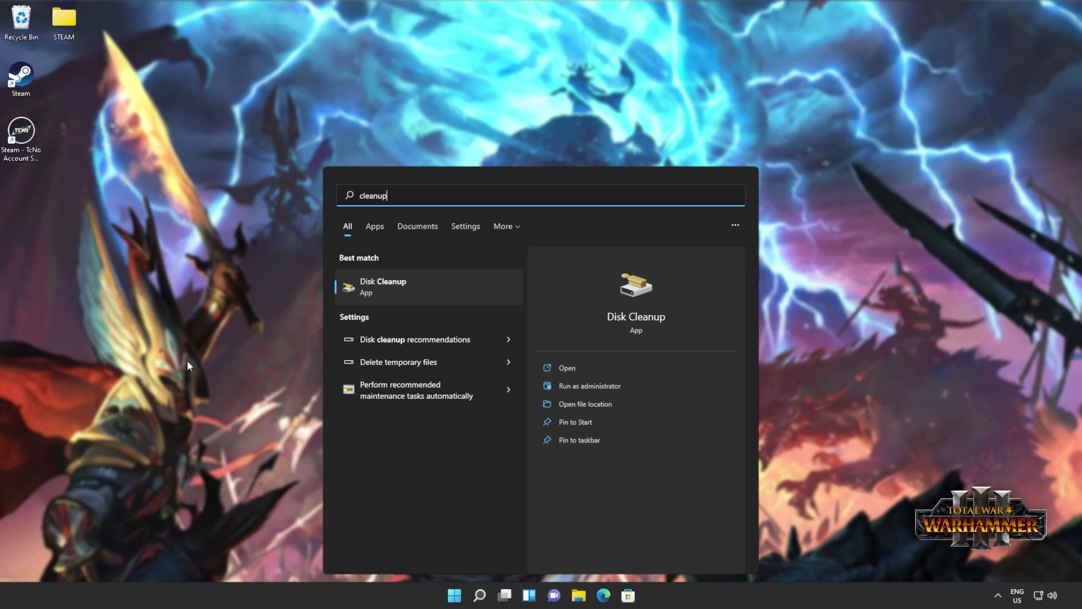
pyautogui.click(594, 390)
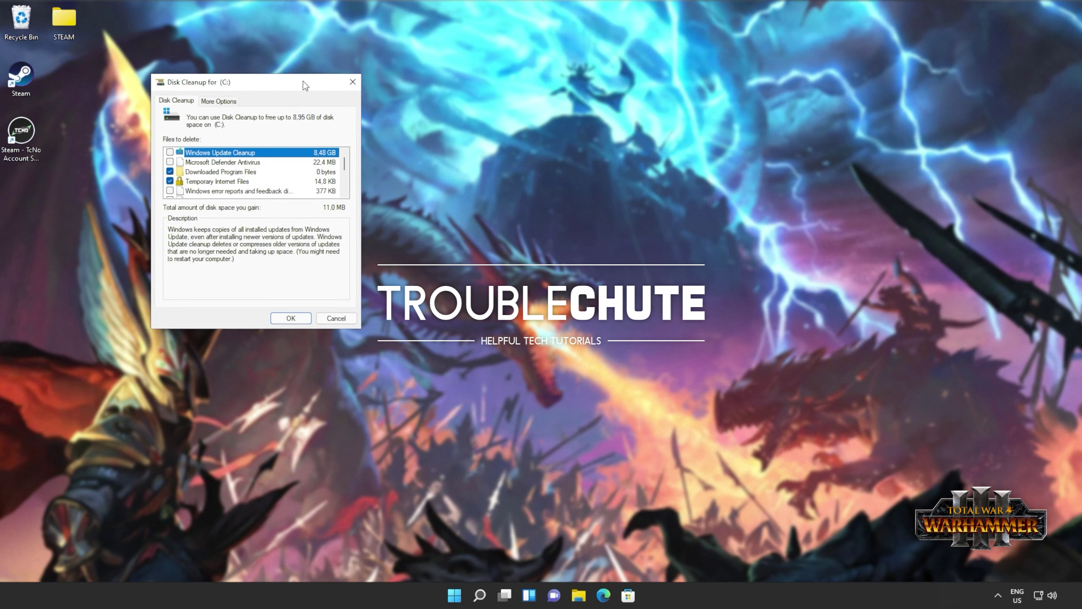
pyautogui.moveTo(305, 86); pyautogui.dragTo(594, 179)
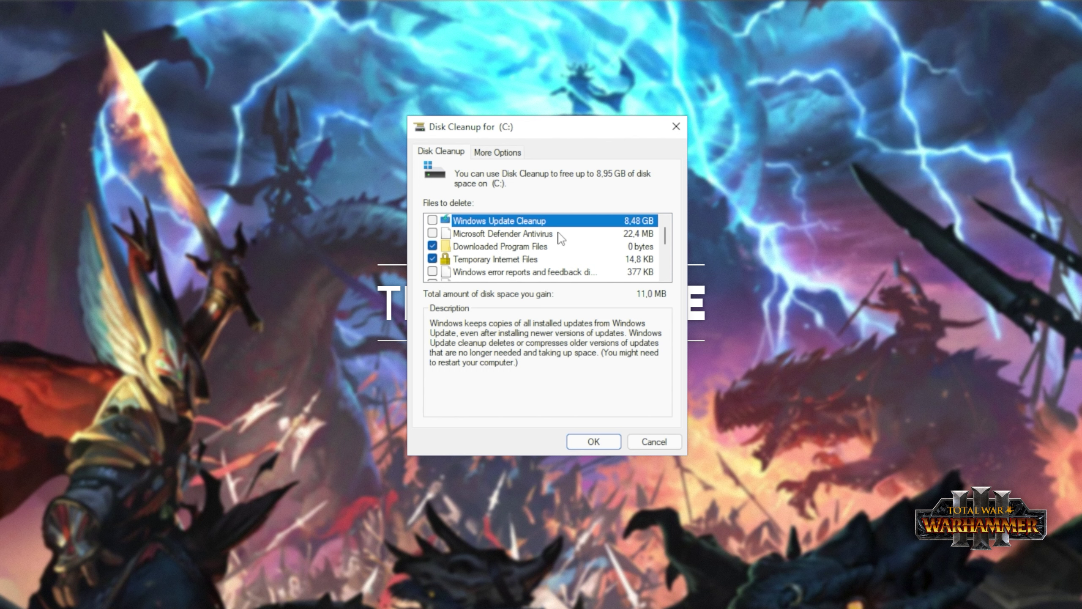
# Mark all file categories for deletion in Disk Cleanup, from Windows Update Cleanup down through Recycle Bin and Temporary files
pyautogui.press('space')
pyautogui.press('Down')
pyautogui.press('Down')
pyautogui.press('Down')
pyautogui.press('Down')
pyautogui.press('Down')
pyautogui.press('Down')
pyautogui.press('space')
pyautogui.press('Down')
pyautogui.press('Down')
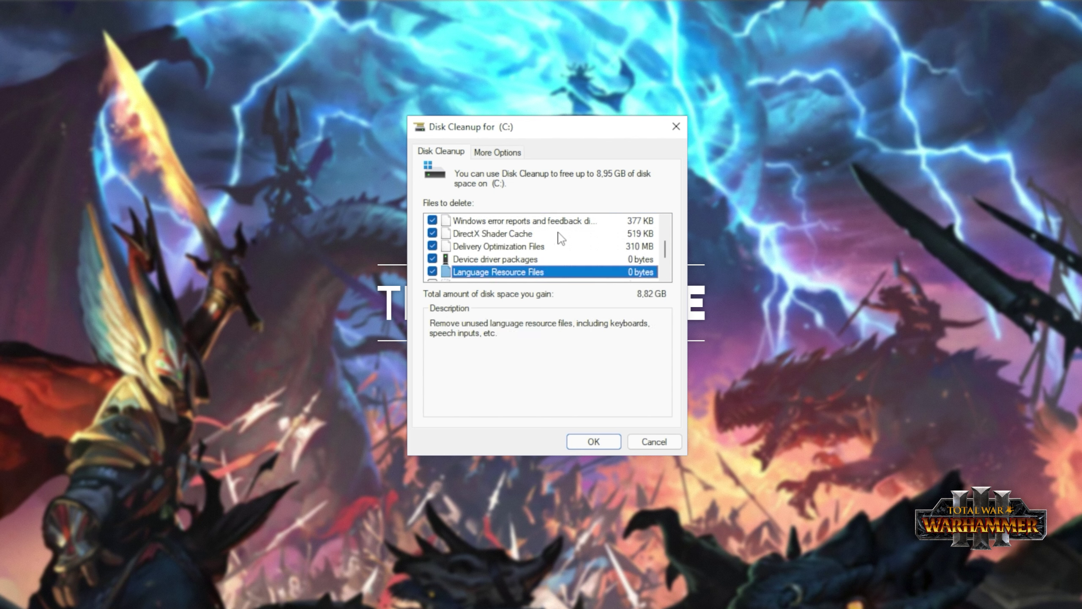
pyautogui.press('Down')
pyautogui.press('Up')
pyautogui.press('space')
pyautogui.press('Down')
pyautogui.press('space')
pyautogui.press('Down')
pyautogui.press('space')
pyautogui.press('Down')
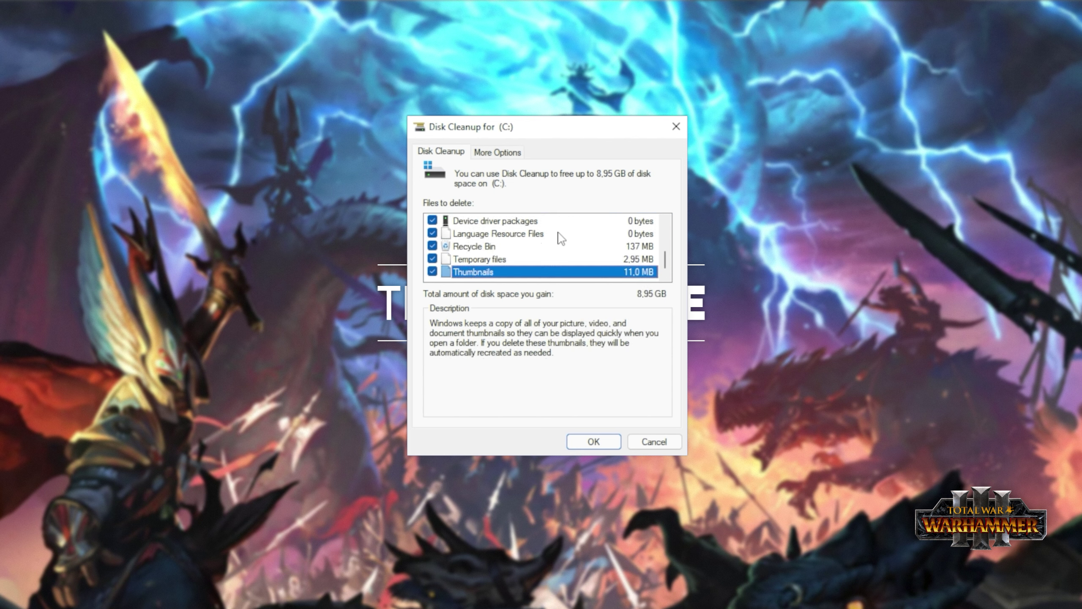
# Exclude Thumbnails from the cleanup and permanently delete the remaining selected files
pyautogui.click(473, 251)
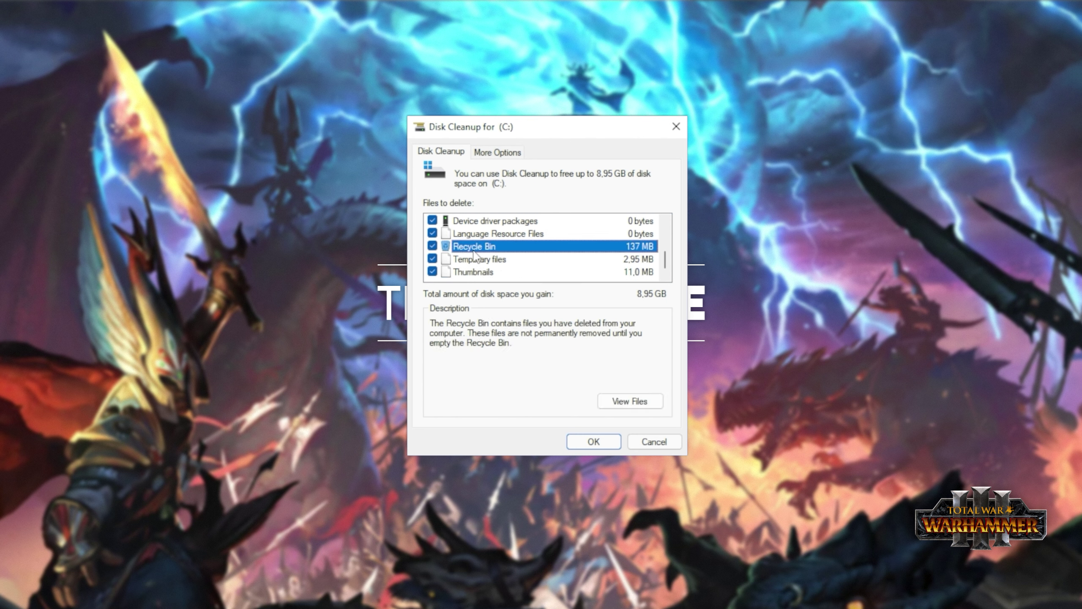
pyautogui.click(481, 276)
pyautogui.press('space')
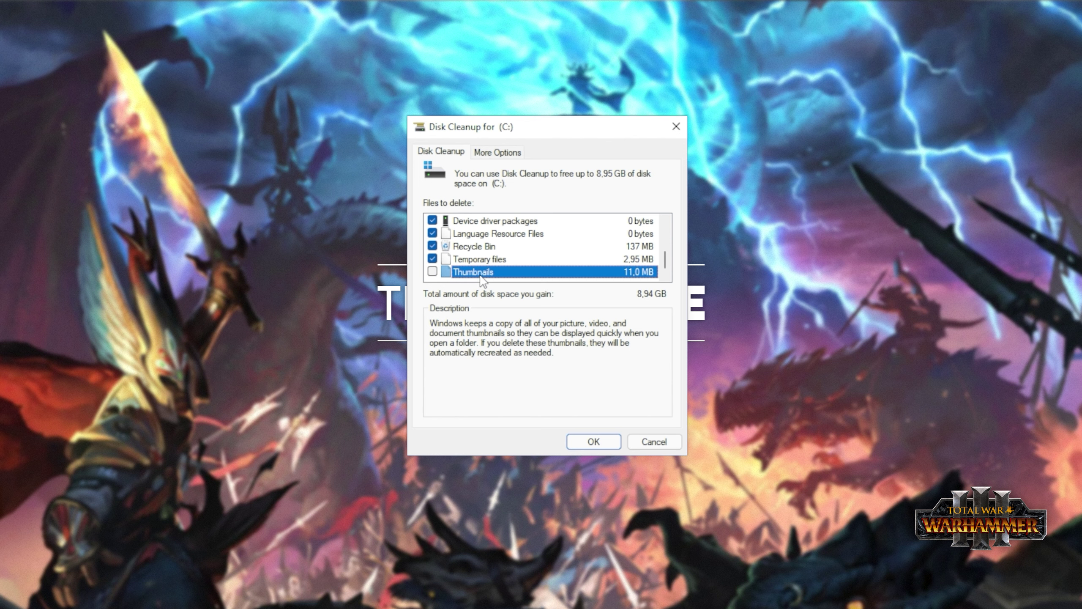
pyautogui.click(611, 447)
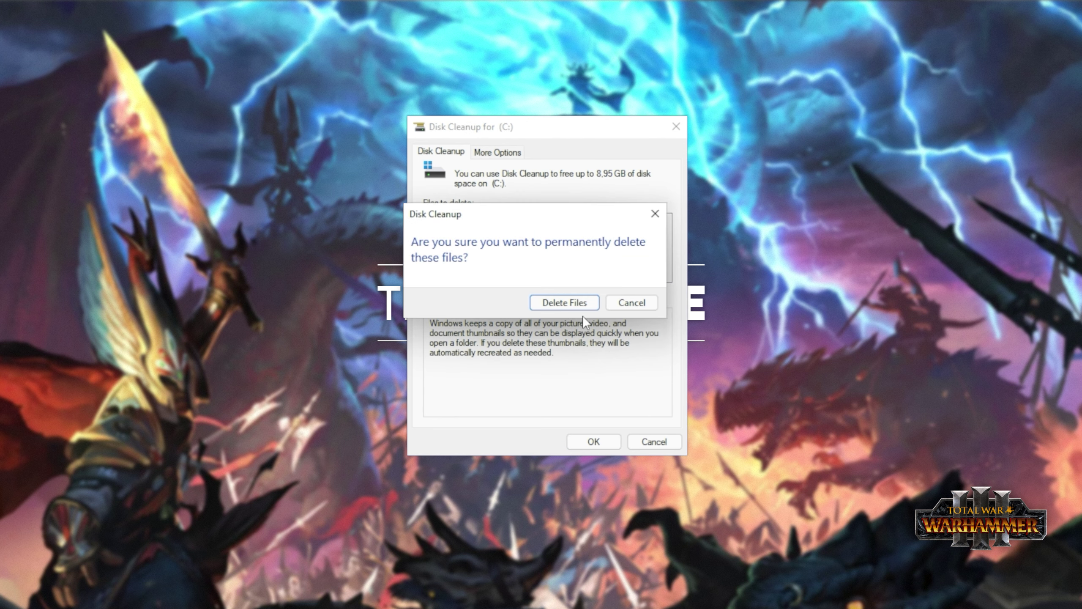
pyautogui.click(569, 303)
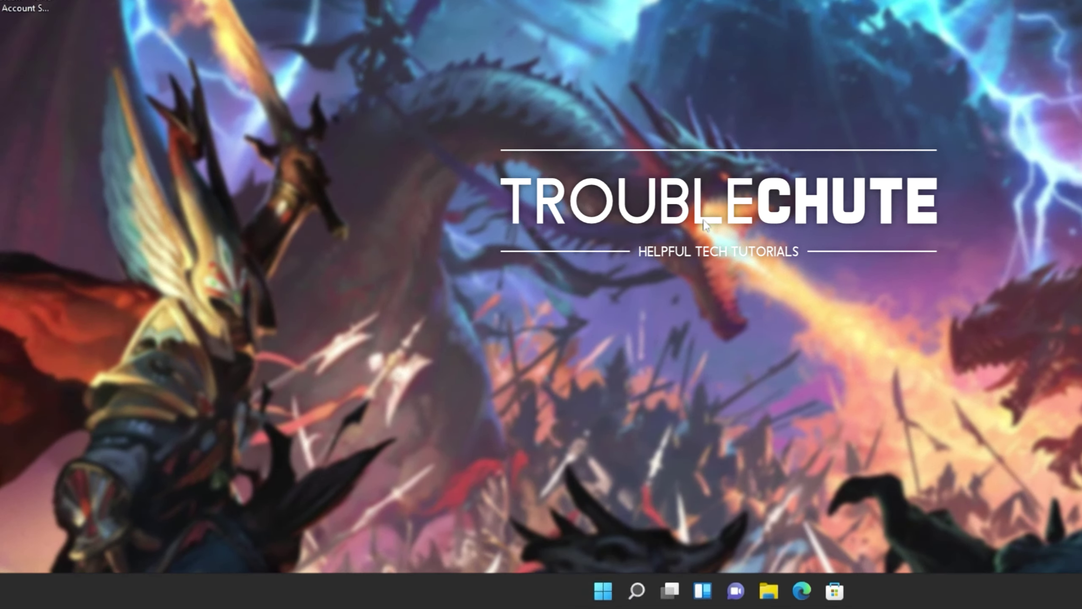
# Open the user's temporary files folder by running %temp%
pyautogui.press('super+r')
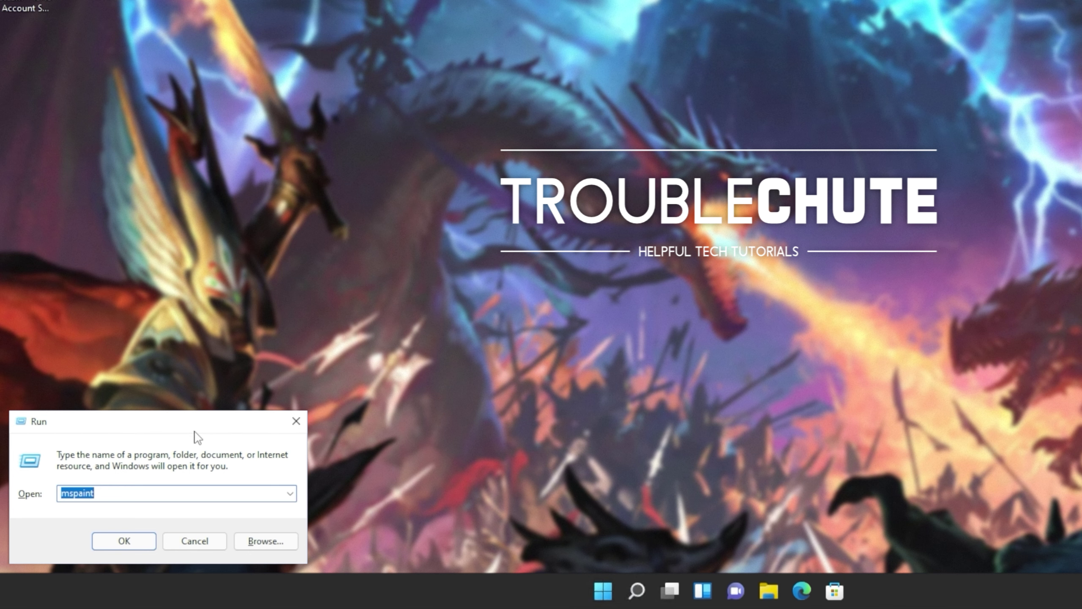
pyautogui.moveTo(222, 423); pyautogui.dragTo(788, 186)
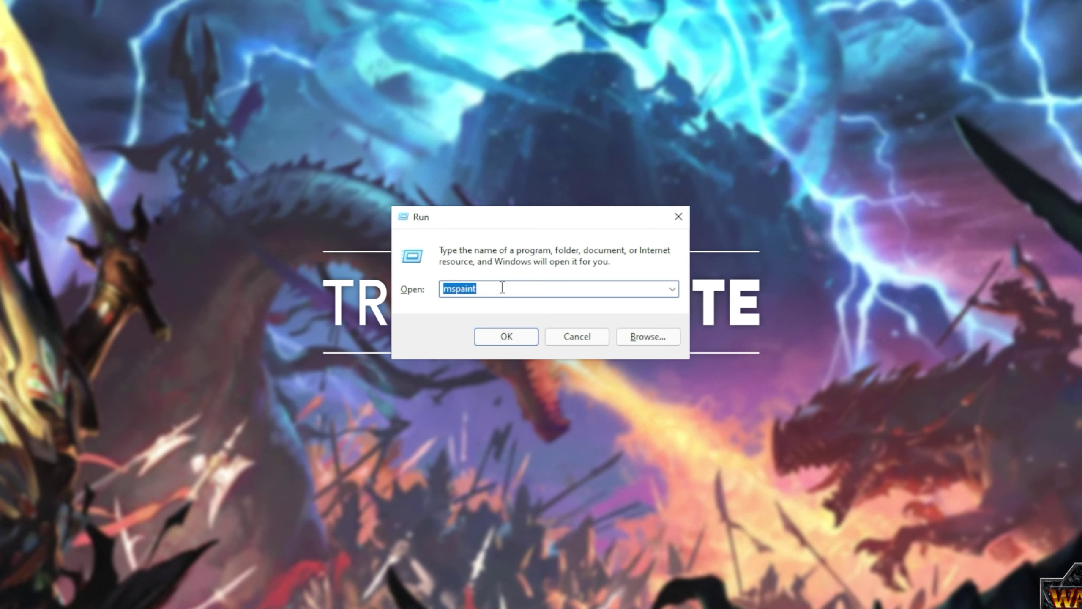
pyautogui.write('%temp%')
pyautogui.press('Return')
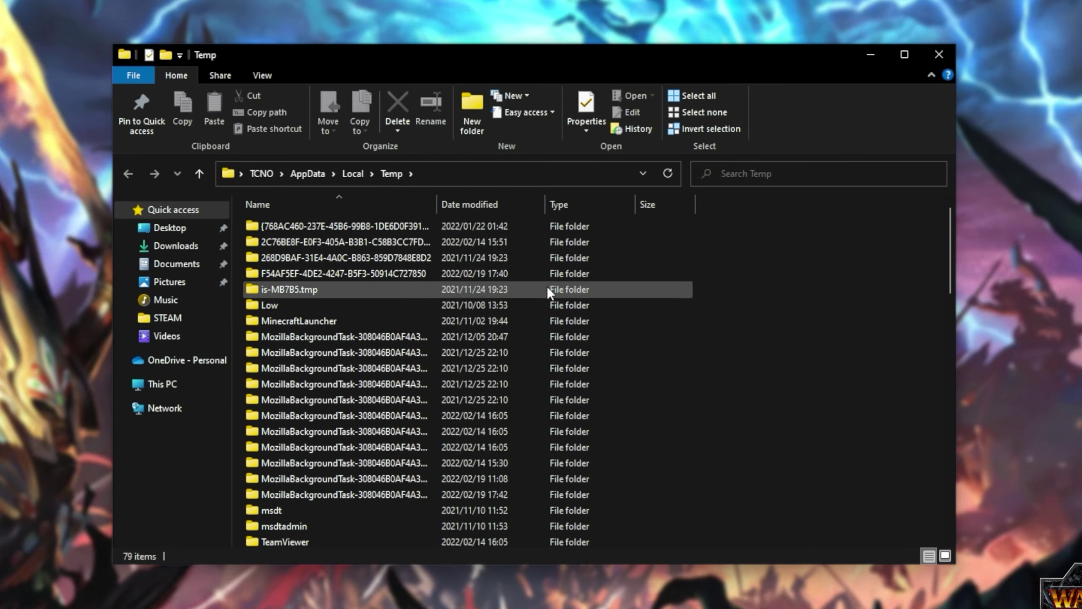
# Permanently delete everything in the user Temp folder, granting administrator permission for all items and skipping all folders in use
pyautogui.hotkey('ctrl', 'a')
pyautogui.hotkey('shift', 'Delete')
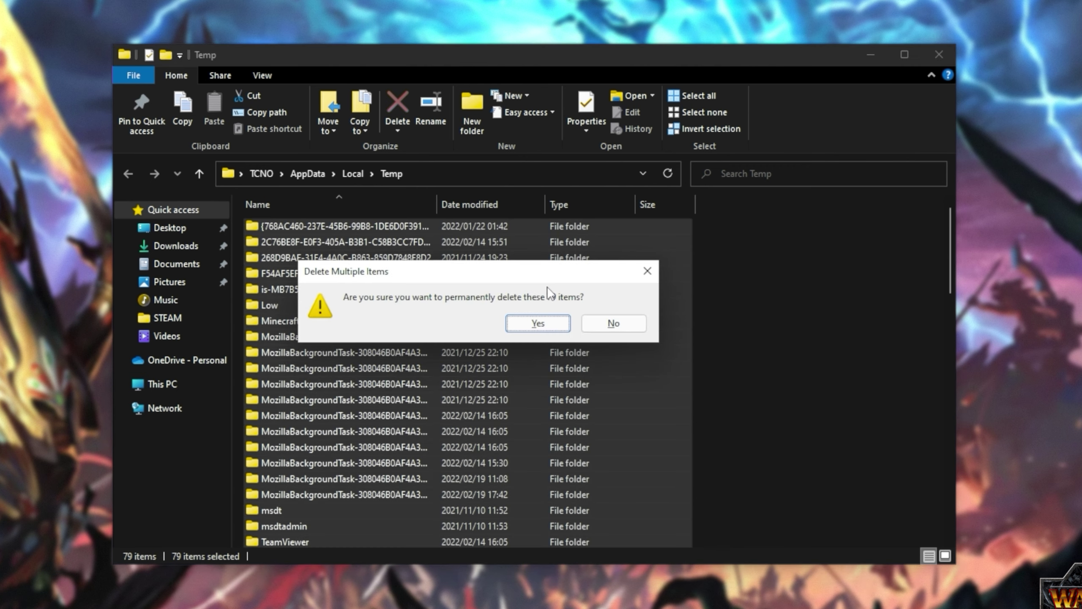
pyautogui.press('Return')
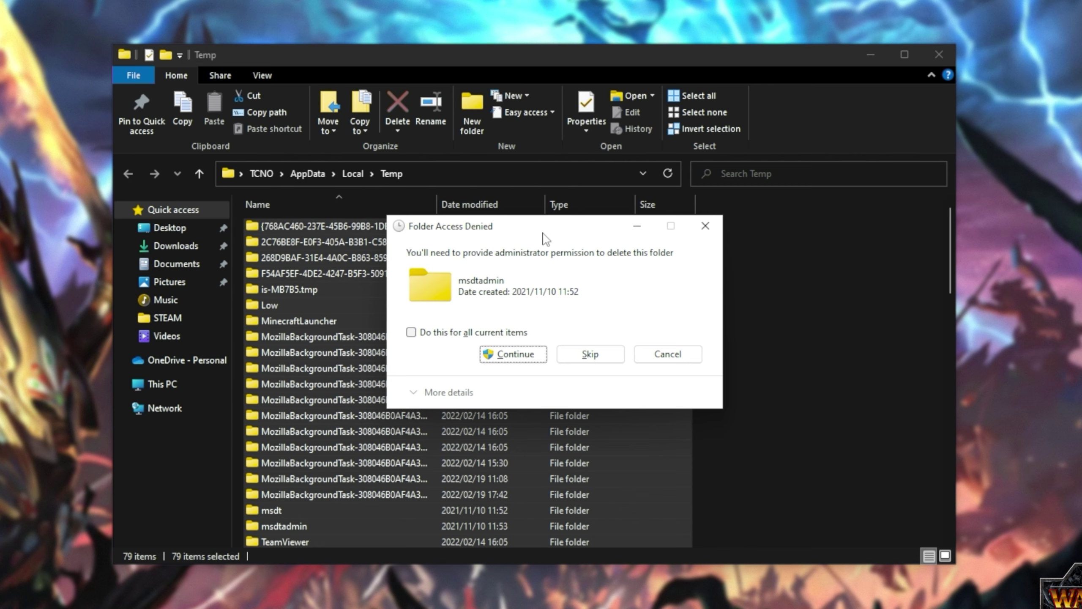
pyautogui.click(459, 335)
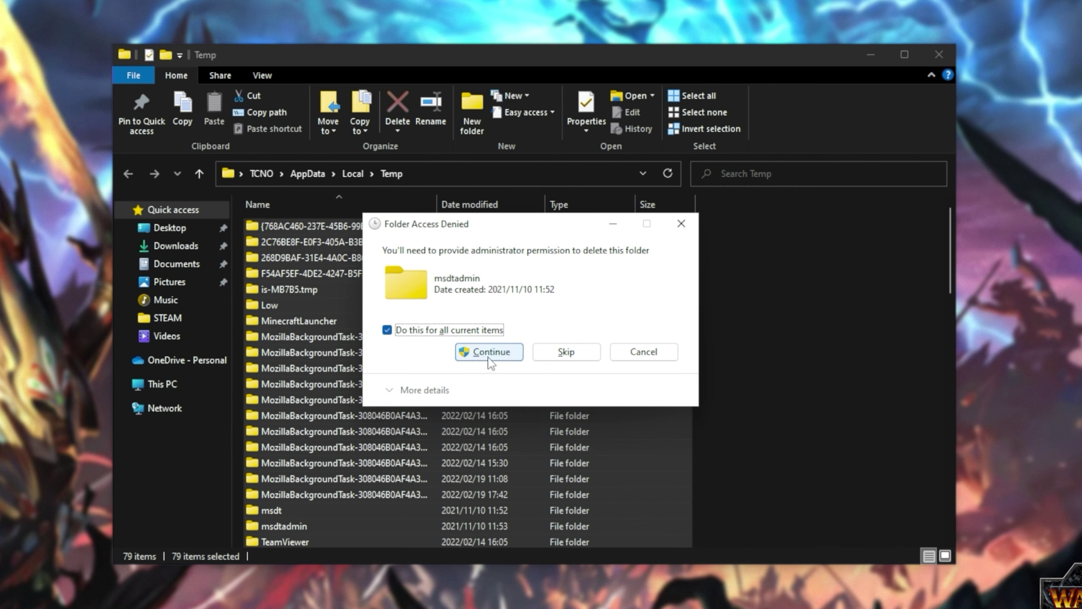
pyautogui.click(490, 357)
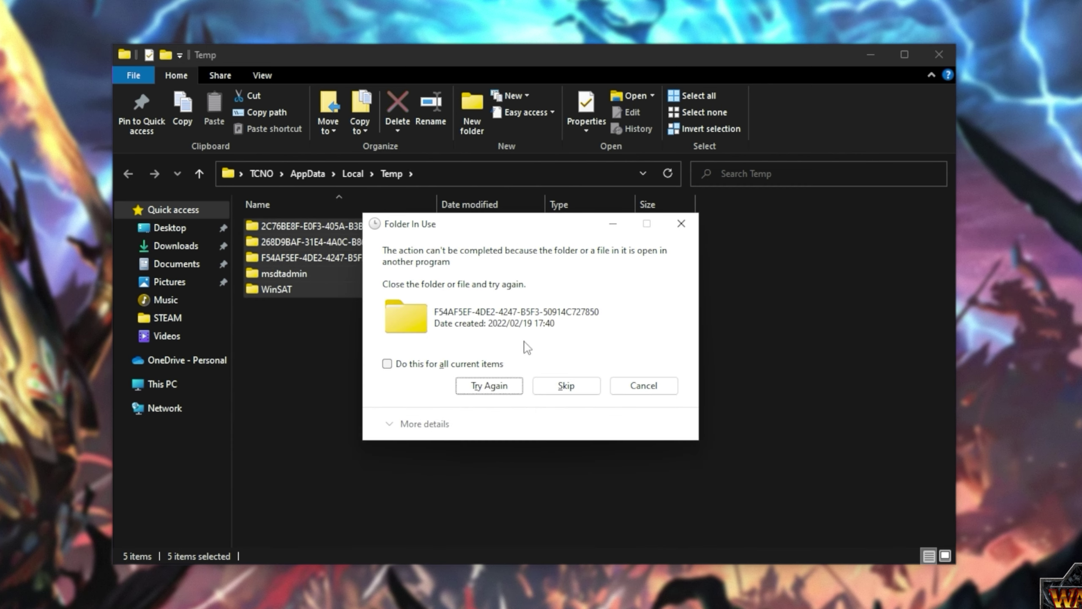
pyautogui.click(446, 363)
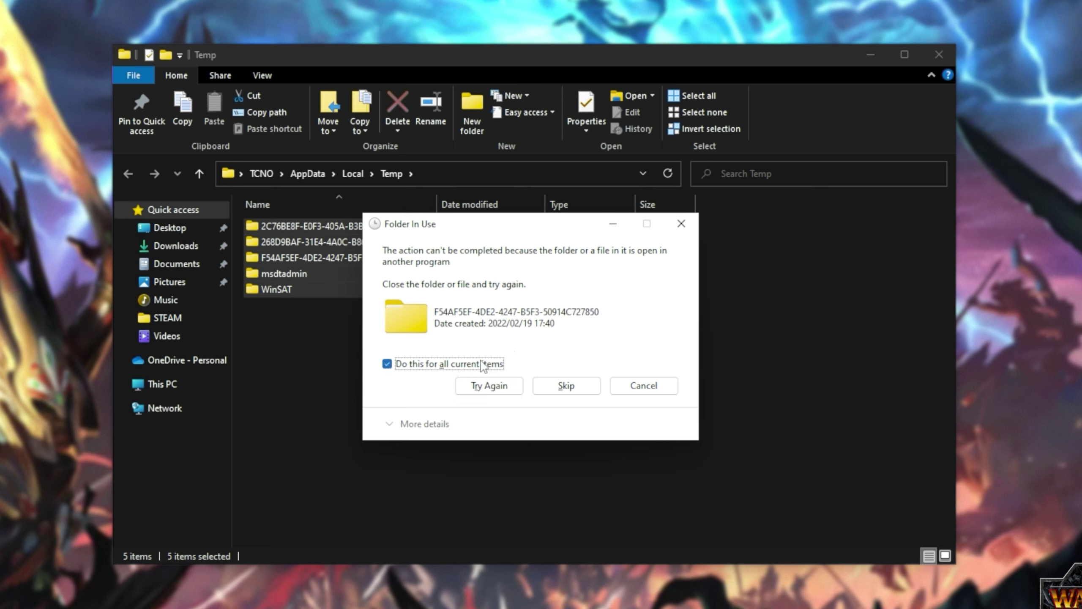
pyautogui.click(567, 386)
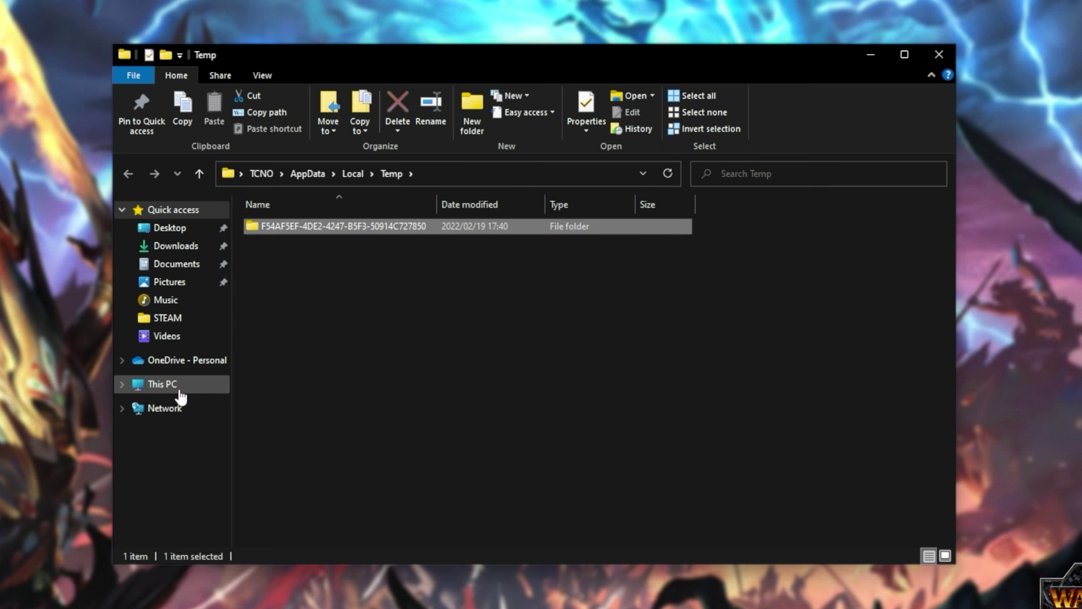
# Go to the C:\Windows\Temp folder and grant permanent access to it
pyautogui.click(211, 387)
pyautogui.doubleClick(349, 348)
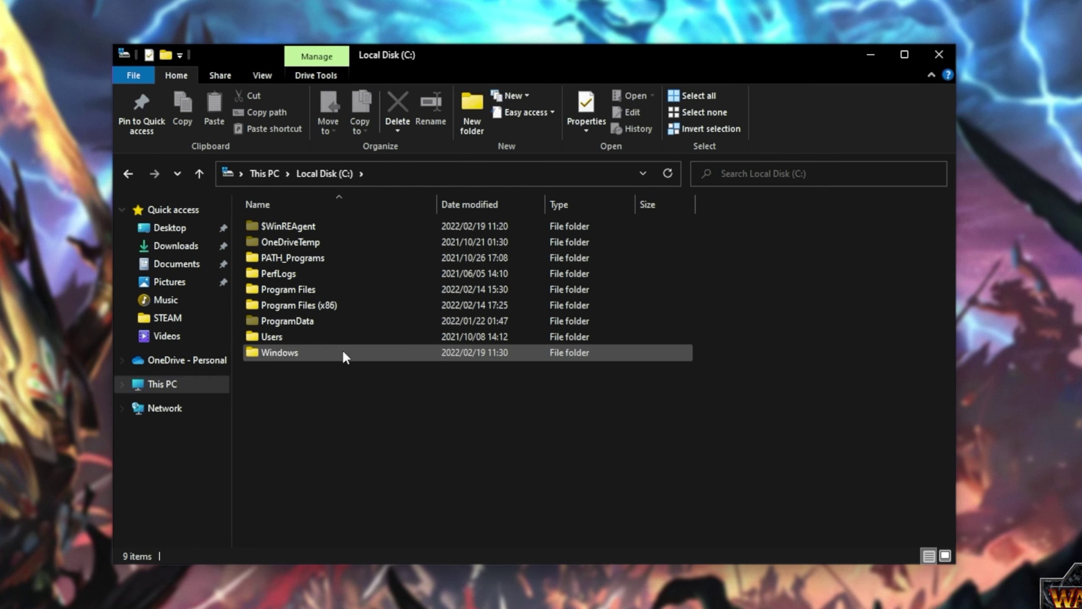
pyautogui.doubleClick(343, 353)
pyautogui.scroll(-10, 343, 353)
pyautogui.scroll(-4, 339, 351)
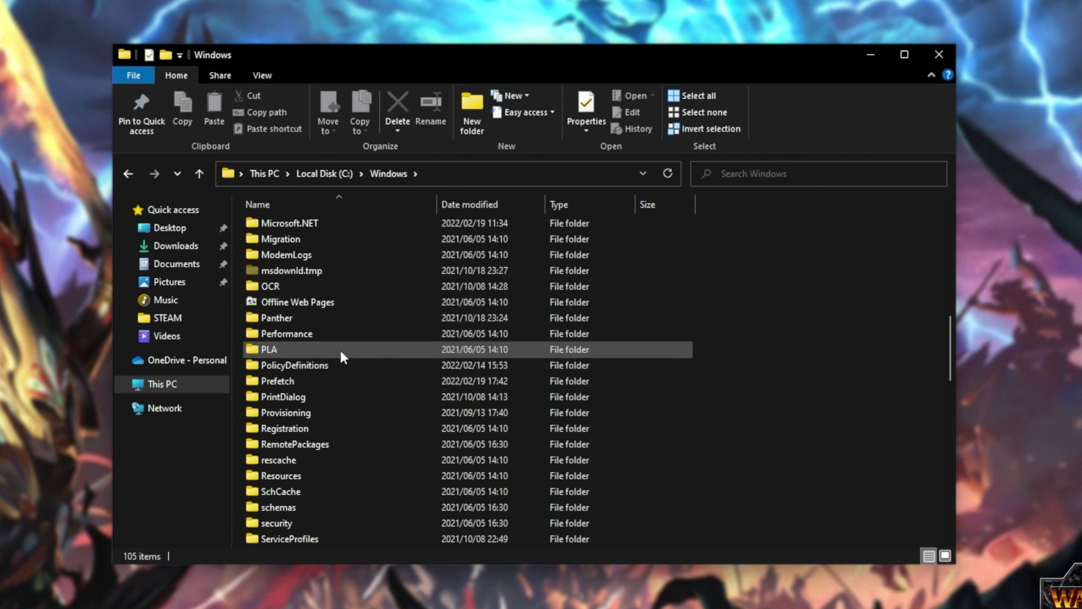
pyautogui.scroll(-6, 295, 492)
pyautogui.doubleClick(277, 396)
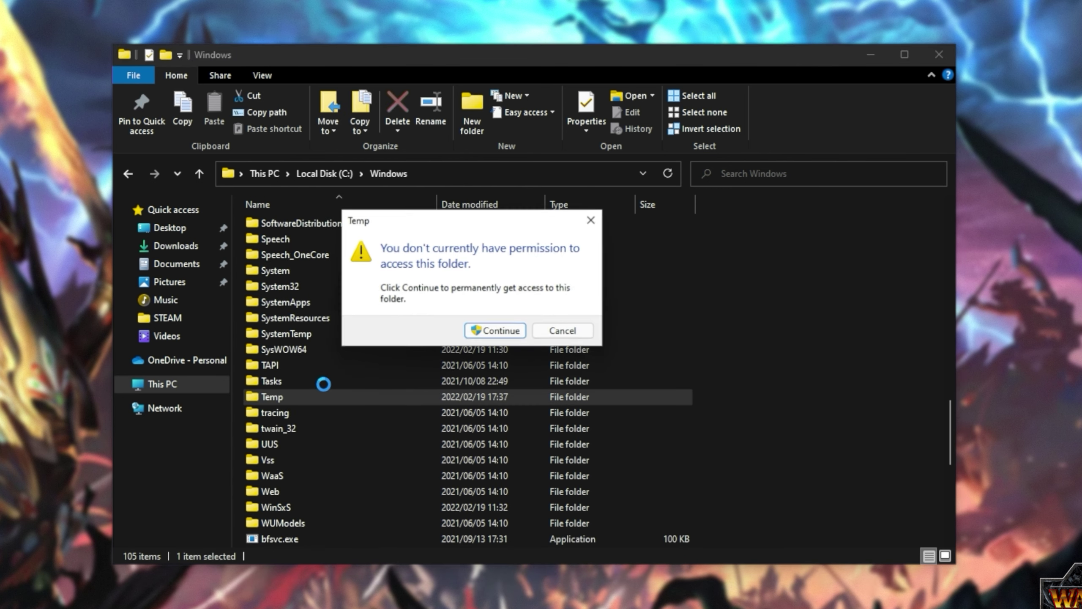
pyautogui.click(505, 334)
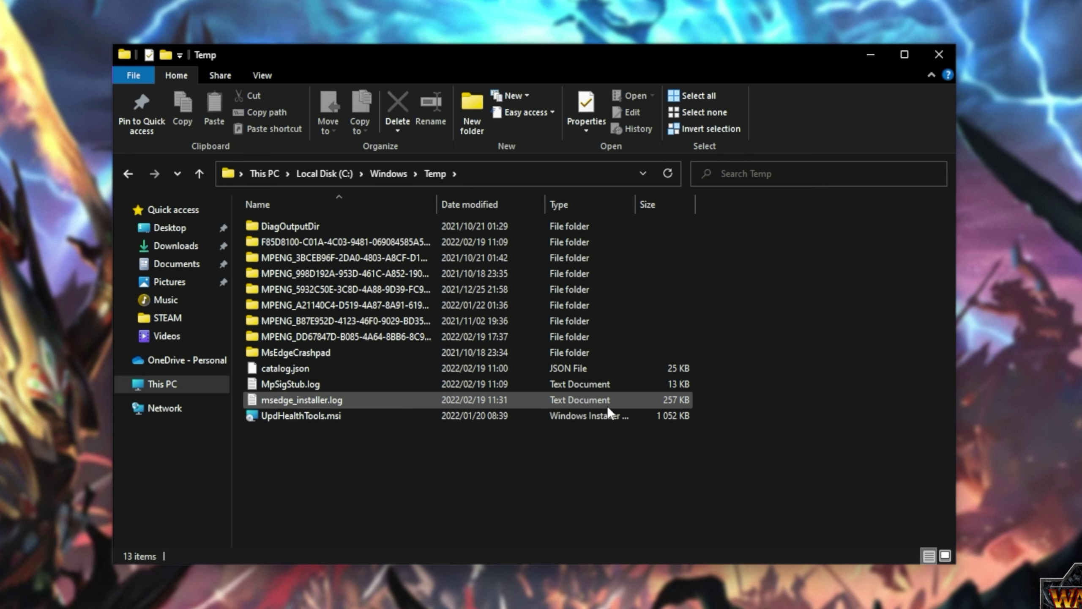
# Permanently delete all files and folders inside C:\Windows\Temp
pyautogui.hotkey('ctrl', 'a')
pyautogui.hotkey('shift', 'Delete')
pyautogui.press('Return')
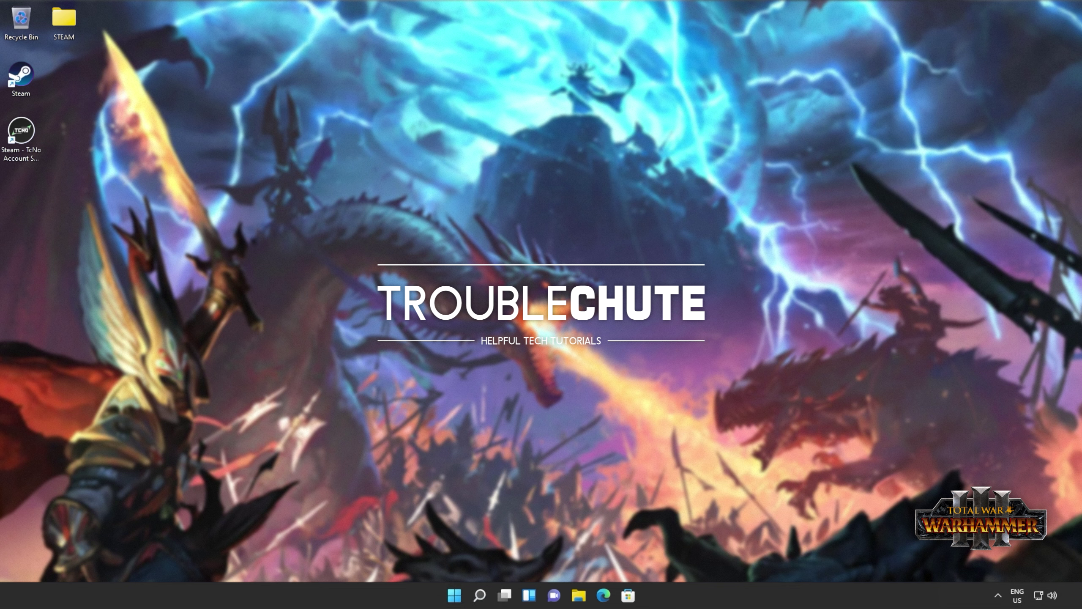
# Search for "power plan", open the power plan choices and show the additional plans
pyautogui.press('super')
pyautogui.write('power plan')
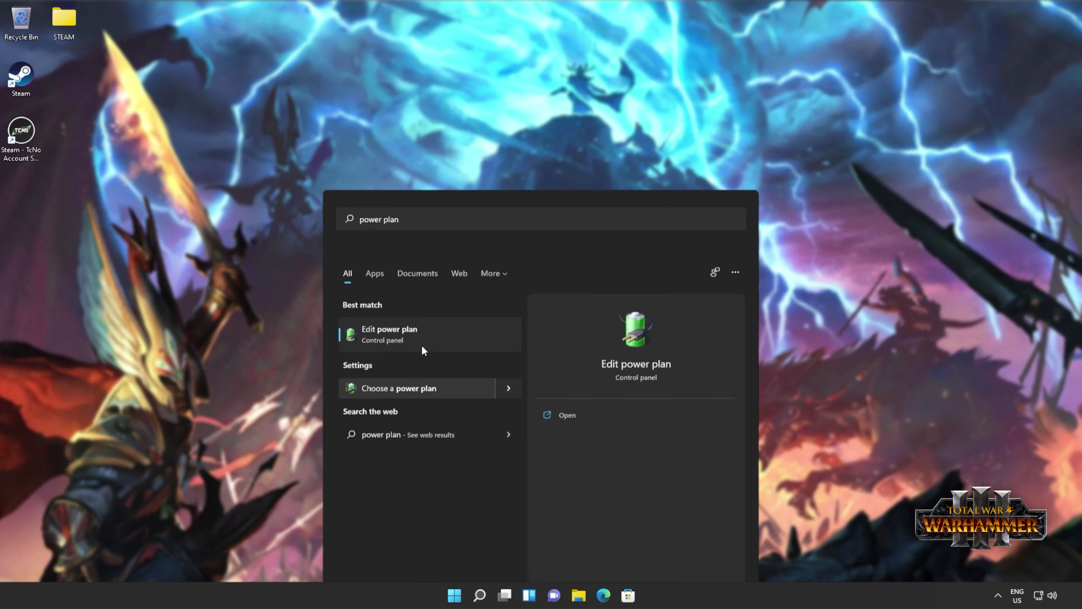
pyautogui.click(422, 347)
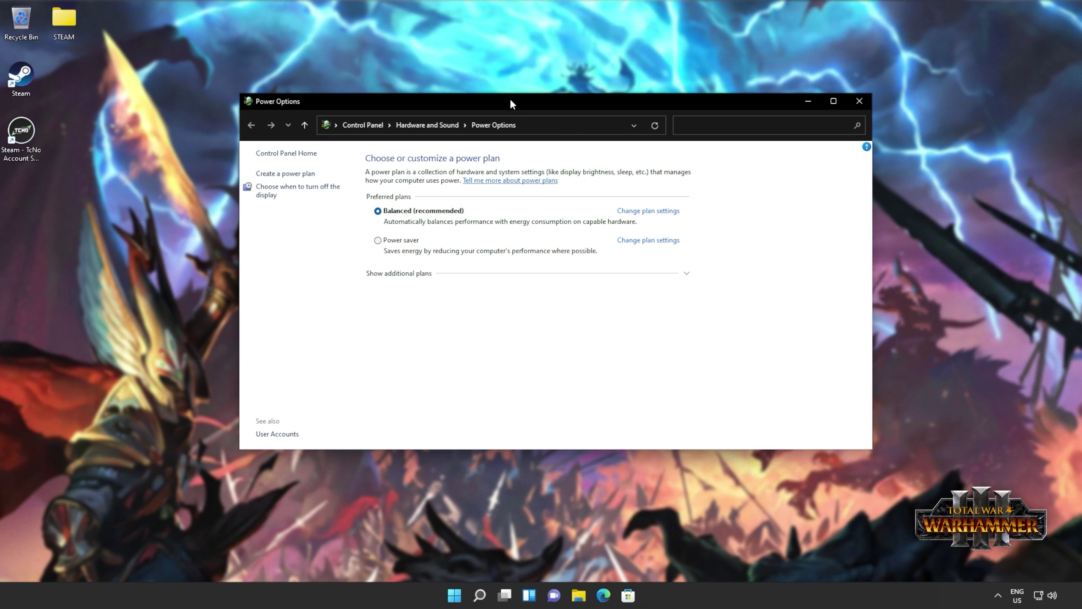
pyautogui.moveTo(510, 101); pyautogui.dragTo(513, 110)
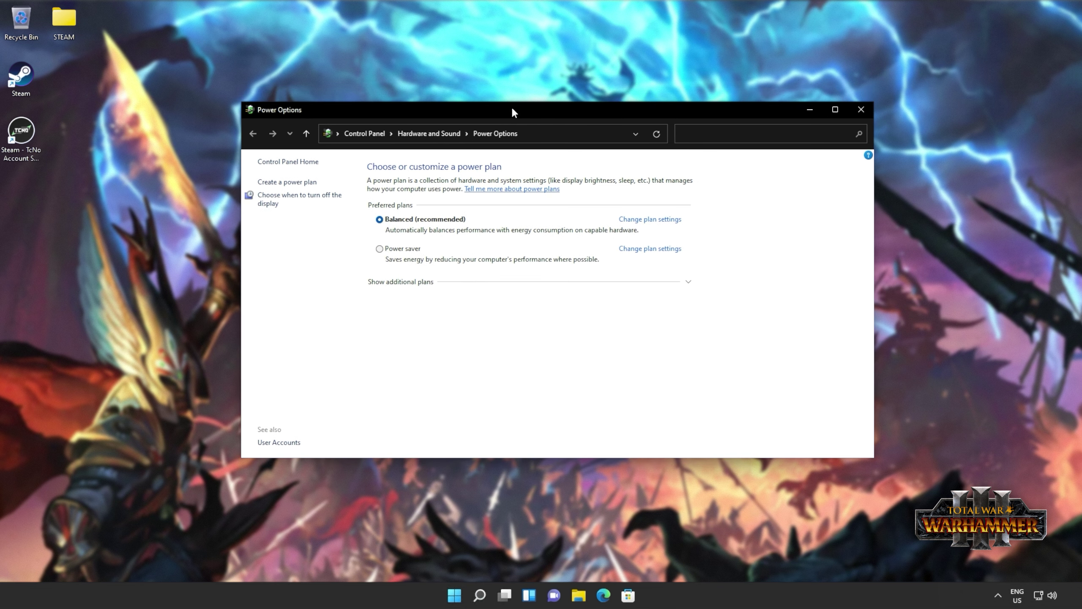
pyautogui.click(427, 282)
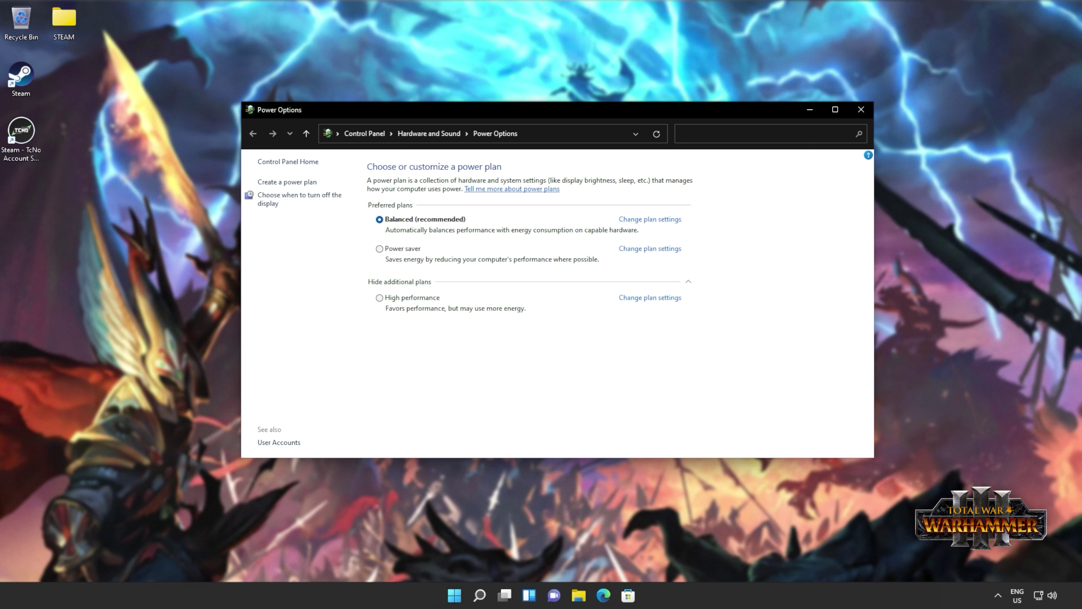
# Search for cmd and open Command Prompt as administrator
pyautogui.press('super')
pyautogui.write('cmd')
pyautogui.press('Tab')
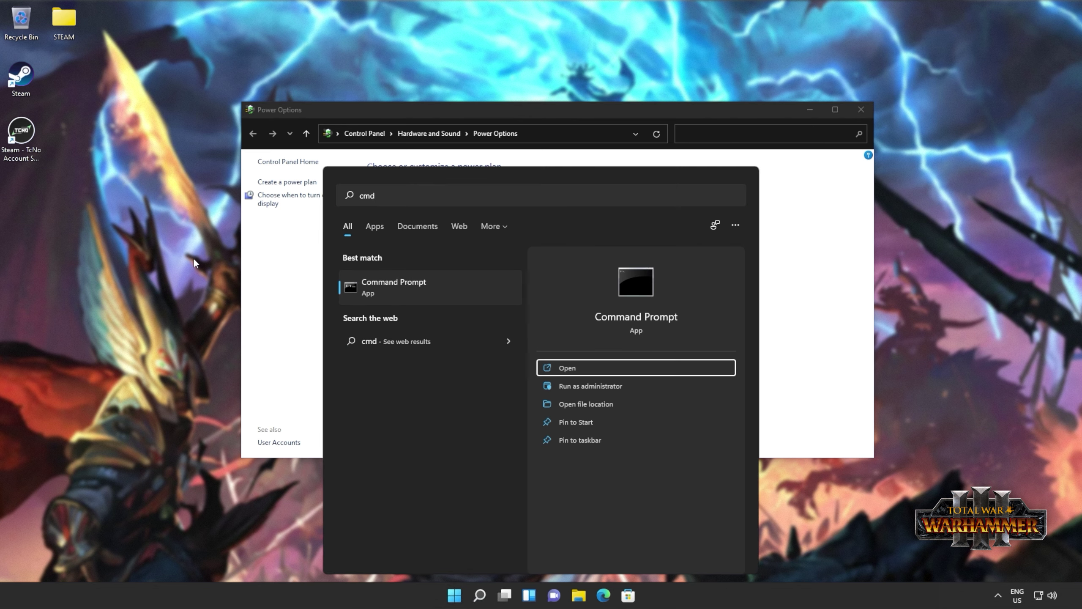
pyautogui.press('Down')
pyautogui.press('Return')
pyautogui.press('Left')
pyautogui.press('Return')
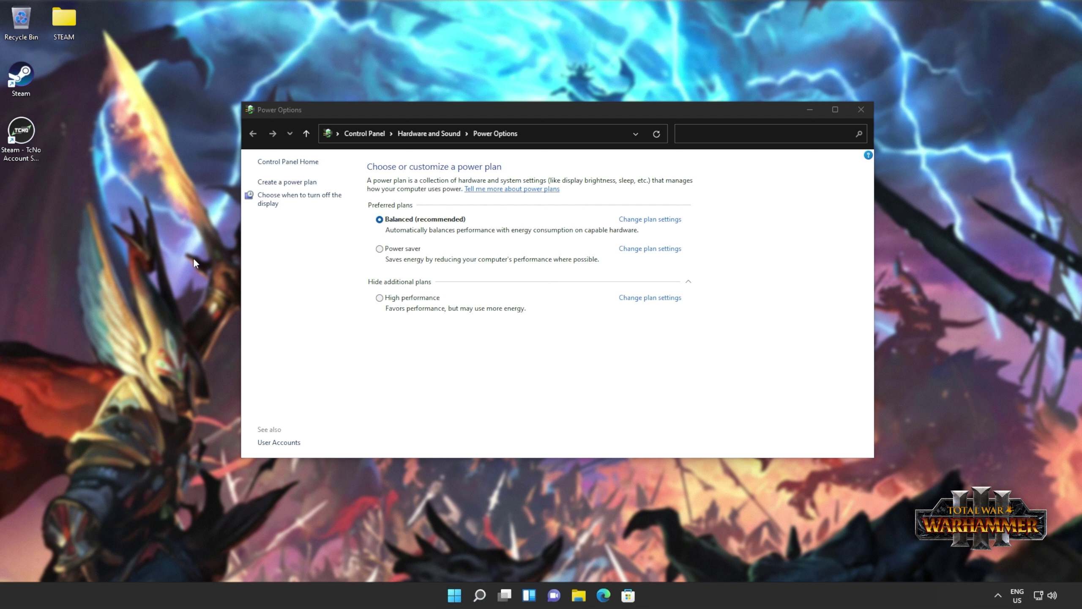
pyautogui.moveTo(259, 144); pyautogui.dragTo(412, 169)
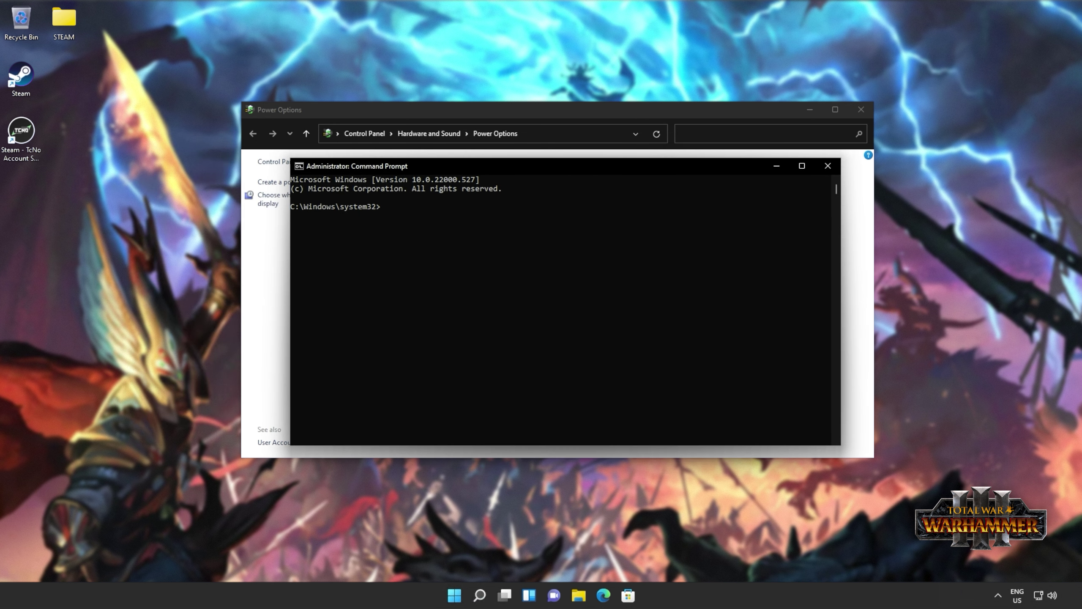
# Run powercfg -duplicatescheme e9a42b02-d5df-448d-aa00-03f14749eb61 to add the Ultimate Performance plan, and close Command Prompt
pyautogui.write('powercfg -duplicatescheme e9a42b02-d5df-448d-aa00-03f14749eb61')
pyautogui.press('Return')
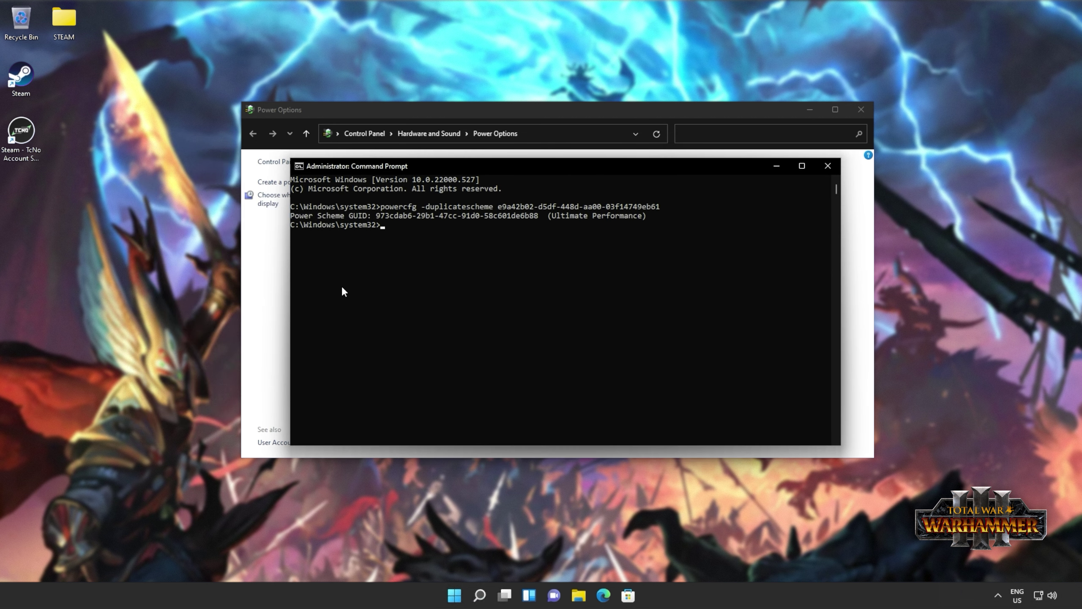
pyautogui.click(824, 166)
# Refresh the list of power plans, select Ultimate Performance, and close Power Options
pyautogui.click(652, 135)
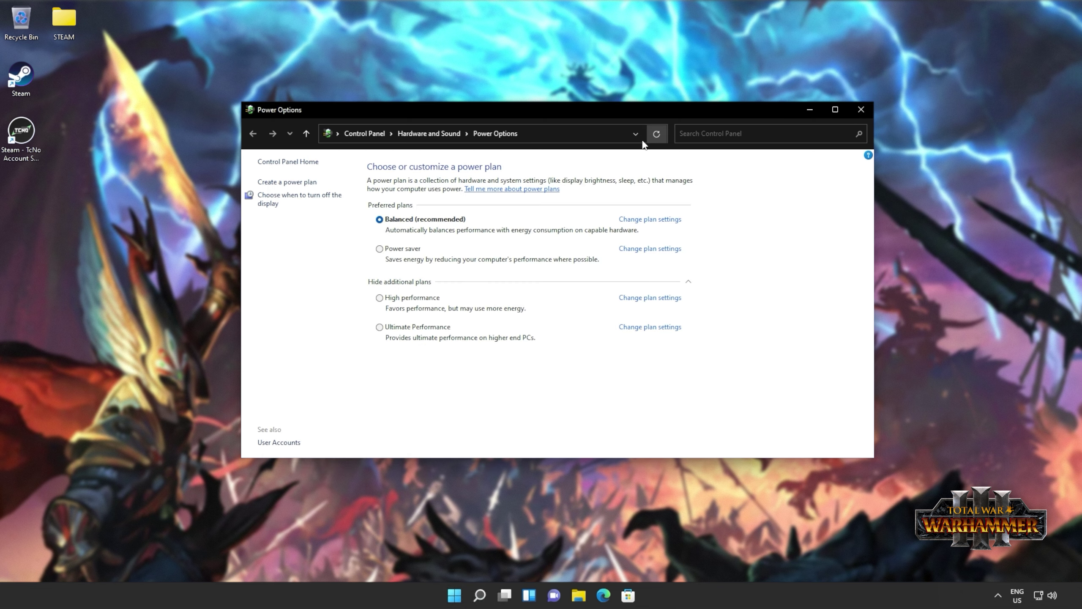
pyautogui.click(393, 332)
pyautogui.click(866, 105)
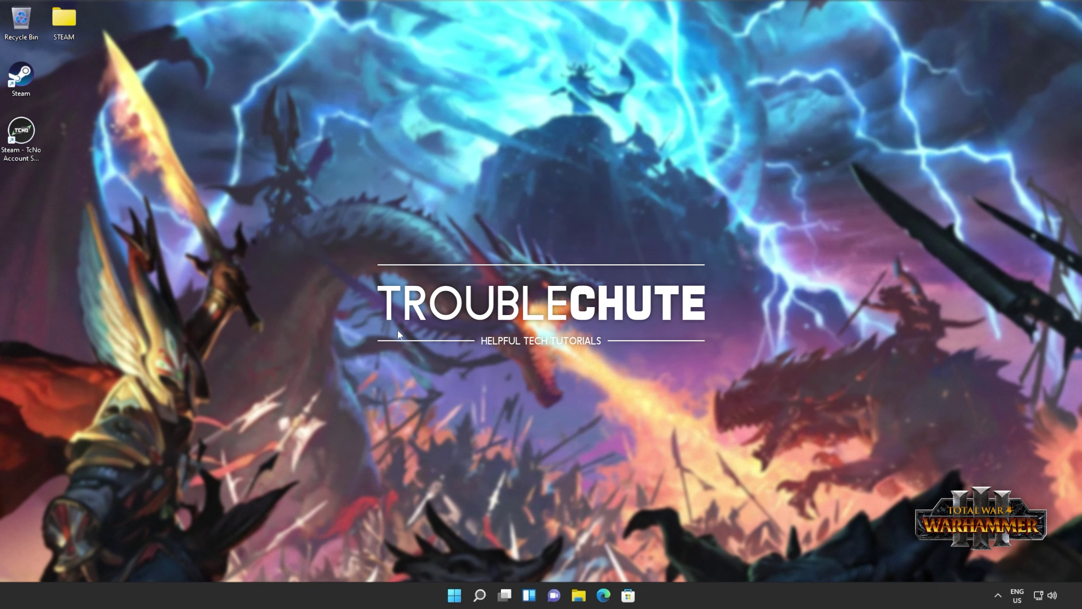
# Open Task Manager and widen its window to show the GPU and power usage columns for the running processes
pyautogui.hotkey('ctrl', 'shift', 'Escape')
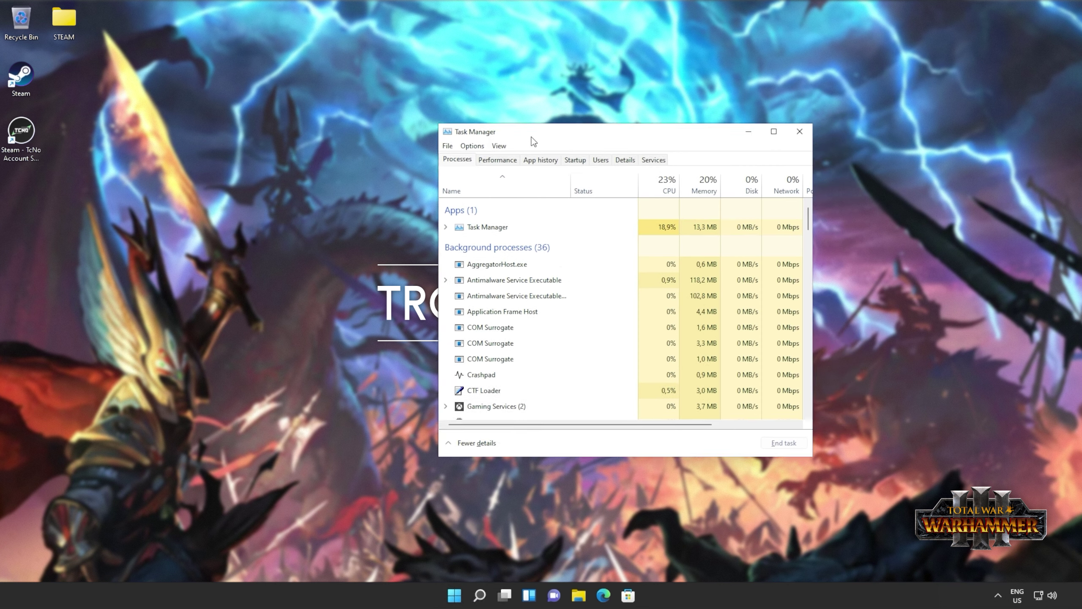
pyautogui.moveTo(533, 139); pyautogui.dragTo(465, 139)
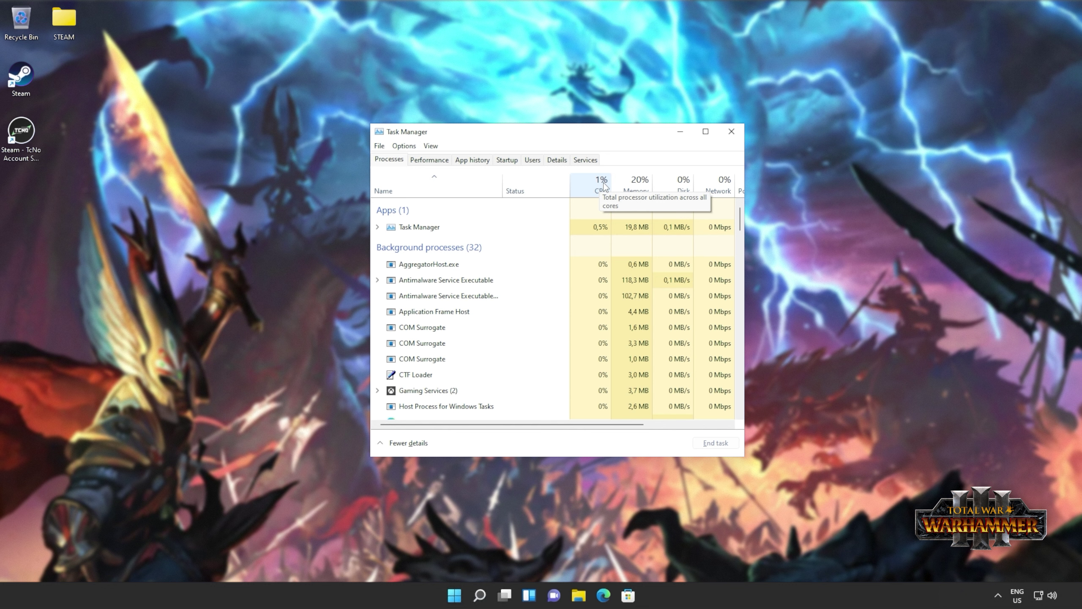
pyautogui.moveTo(745, 183); pyautogui.dragTo(857, 180)
pyautogui.rightClick(850, 185)
pyautogui.click(896, 307)
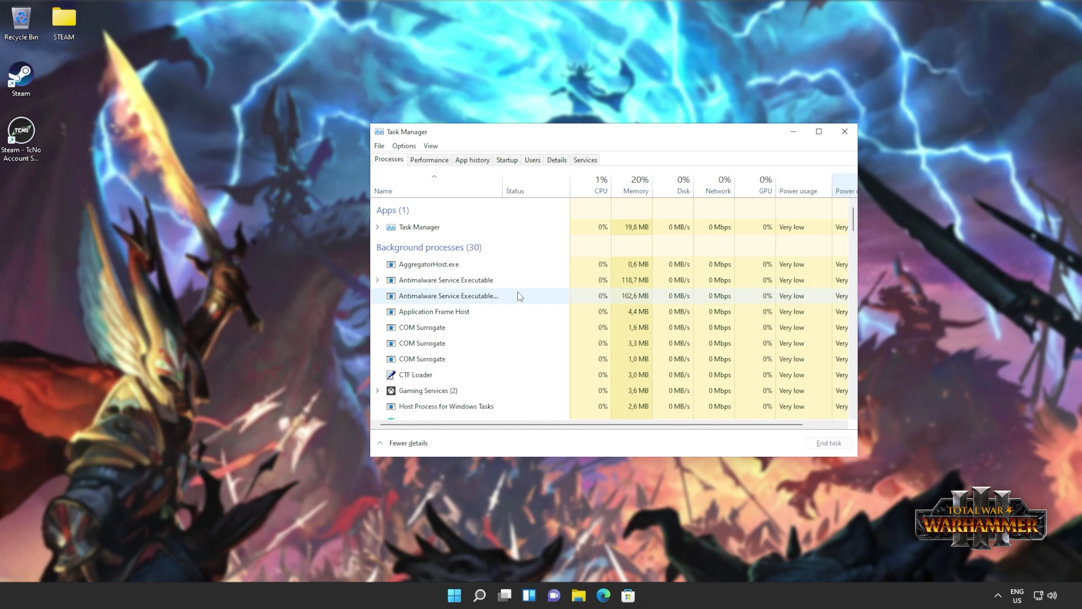
# Disable Microsoft Edge in the list of startup apps
pyautogui.click(510, 162)
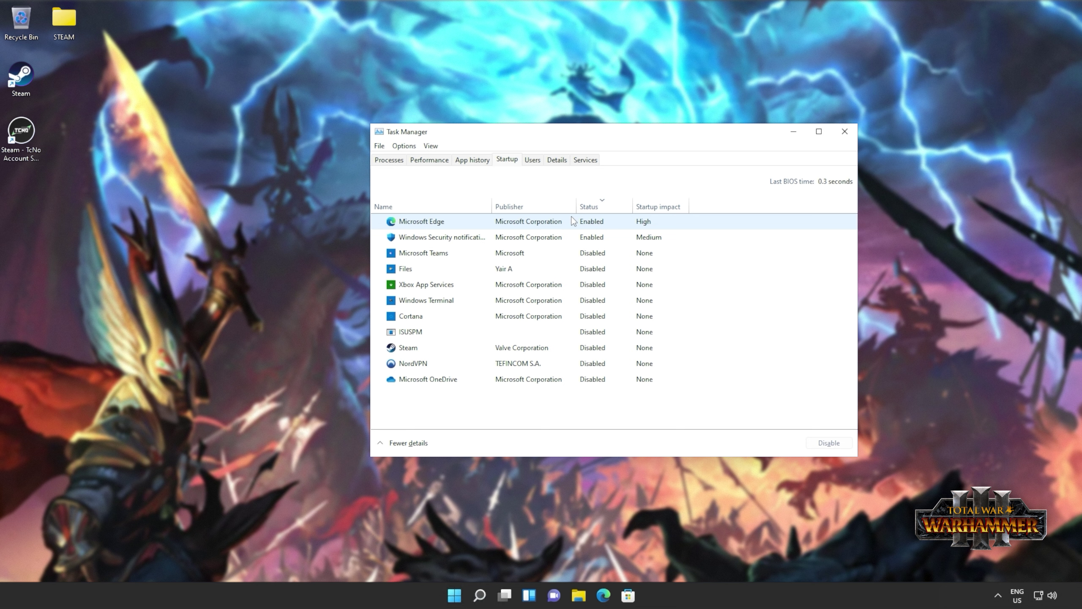
pyautogui.rightClick(516, 226)
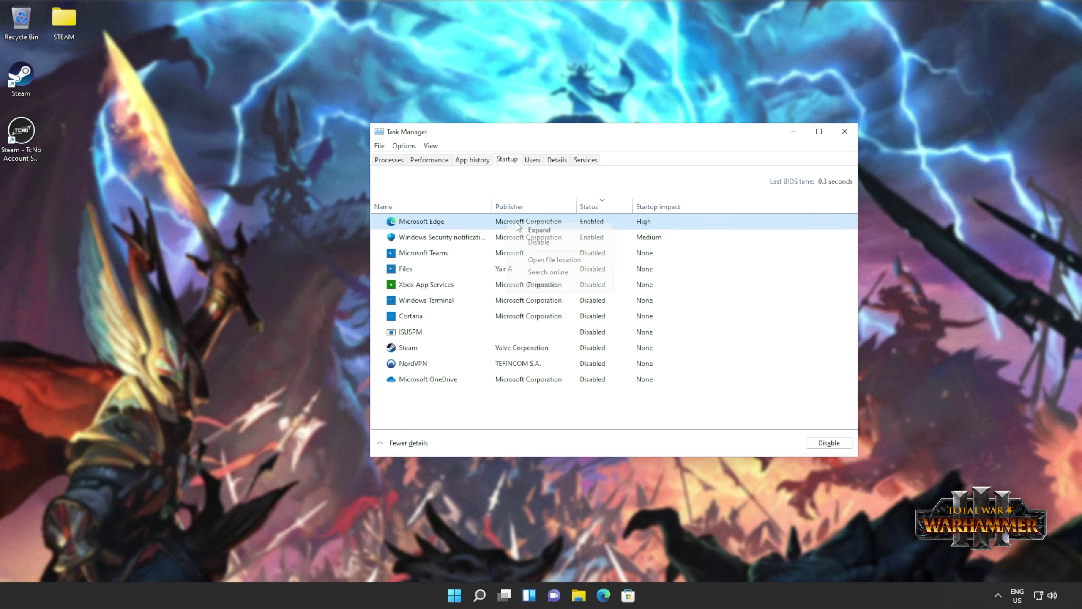
pyautogui.click(543, 244)
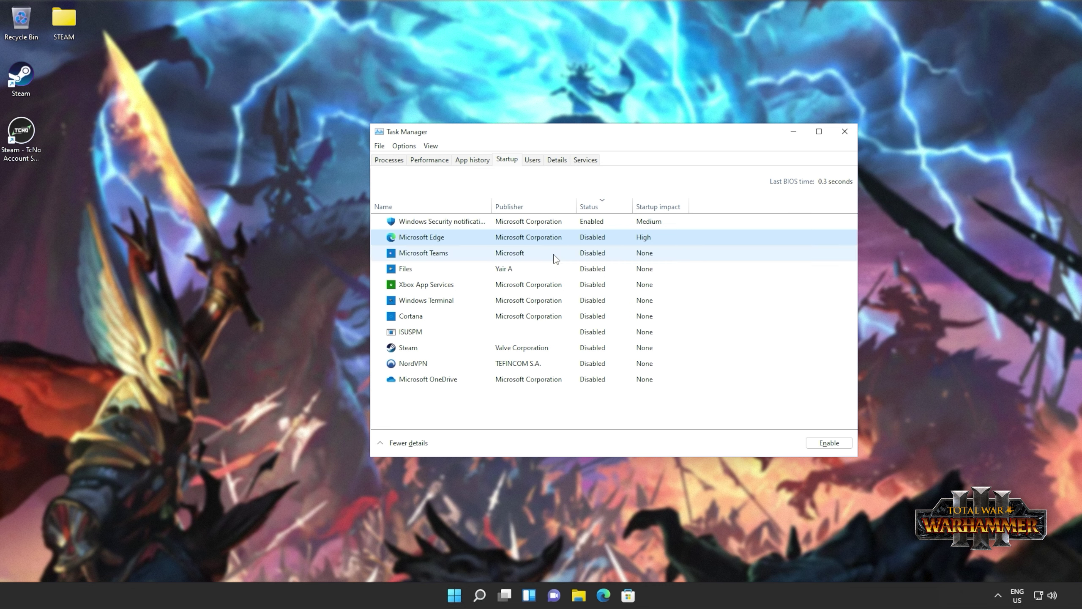
# Open the full Services console from Task Manager and sort the services by startup type
pyautogui.click(588, 157)
pyautogui.click(467, 443)
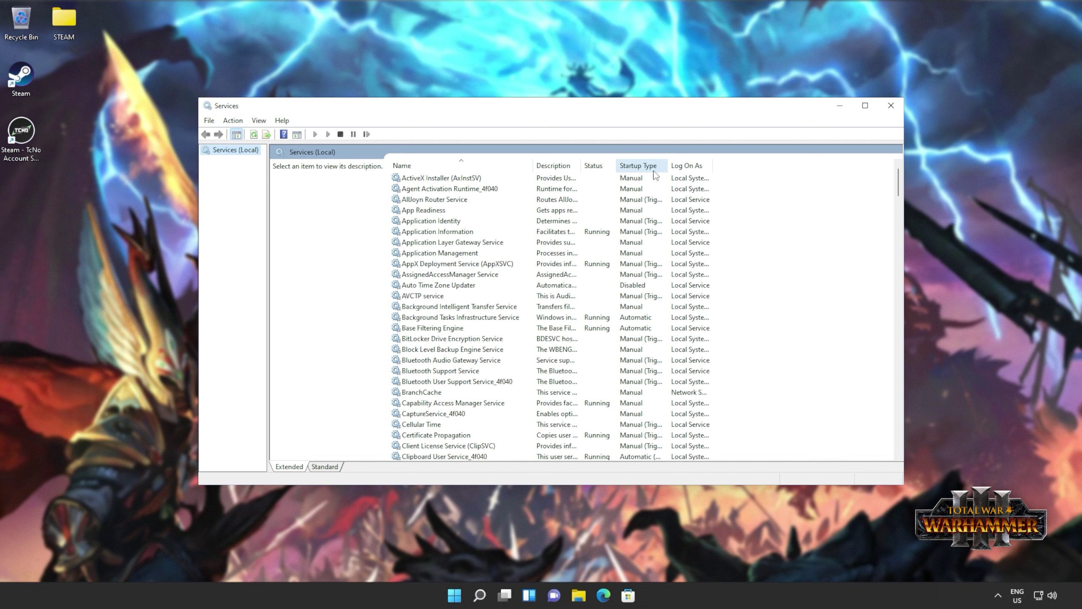
pyautogui.click(640, 167)
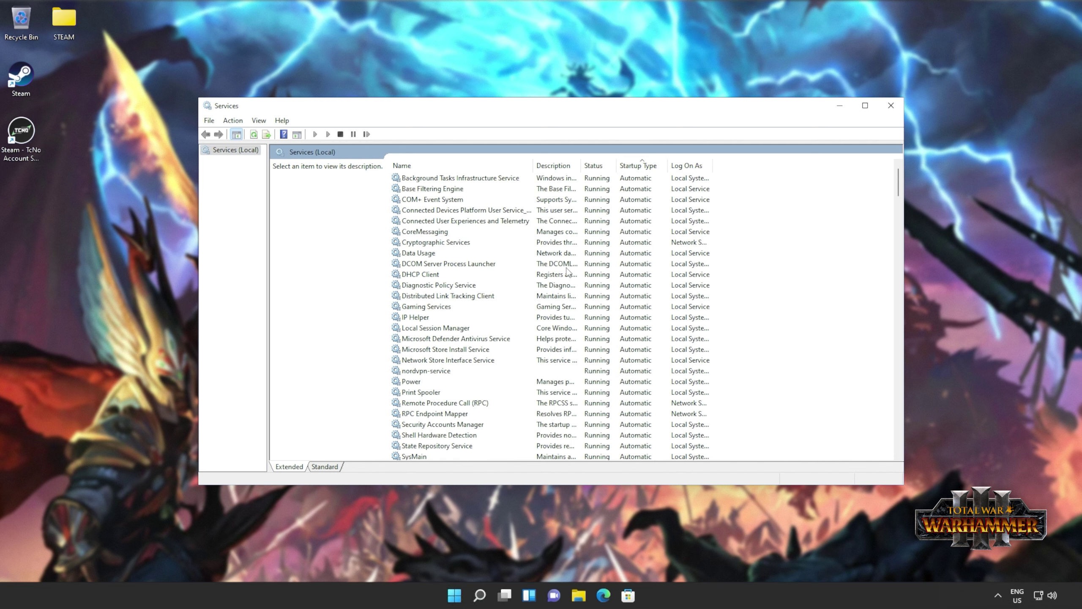
# Set the startup type of nordvpn-service to Manual, apply the change, and close the Services console
pyautogui.doubleClick(516, 371)
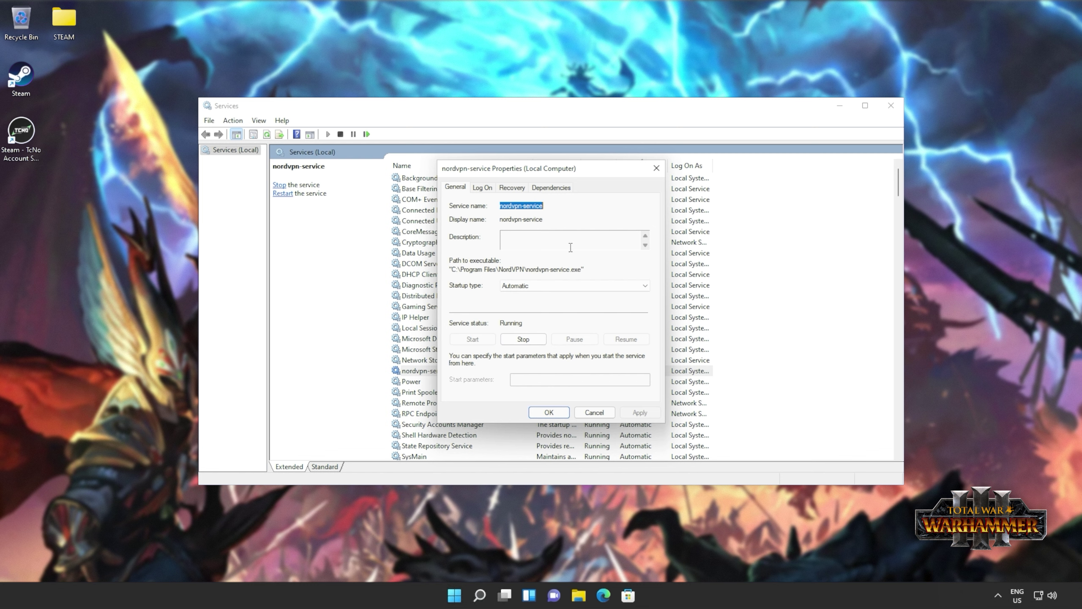
pyautogui.click(557, 286)
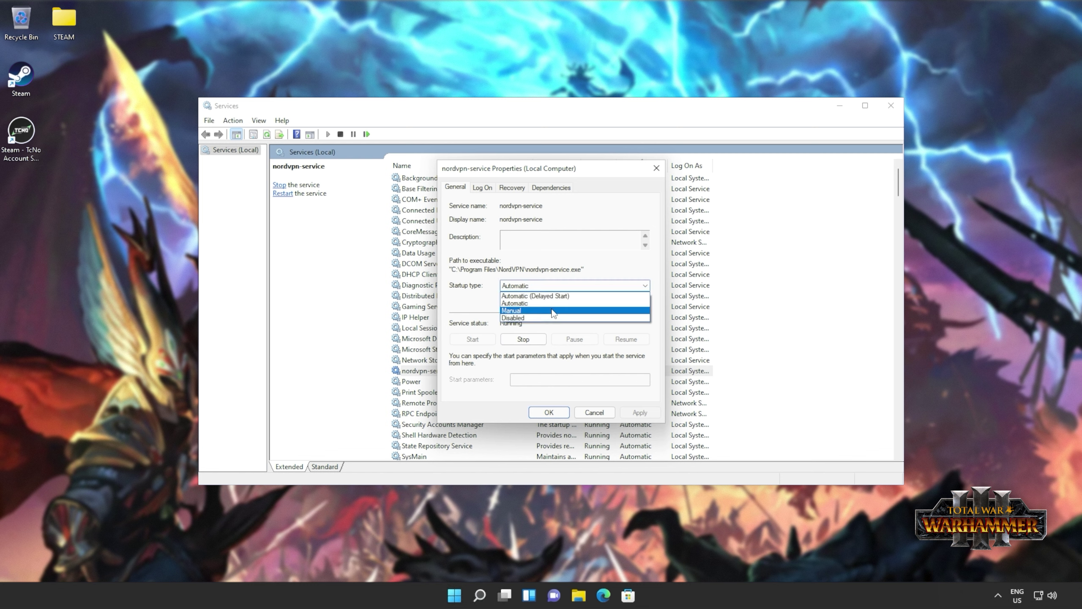
pyautogui.click(553, 312)
pyautogui.click(640, 412)
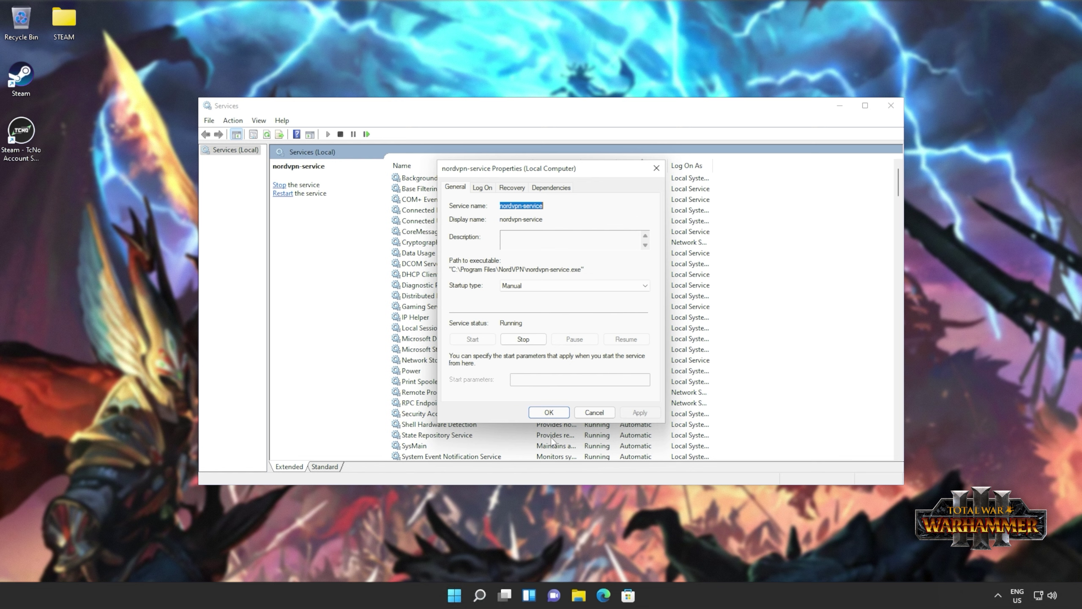
pyautogui.click(549, 414)
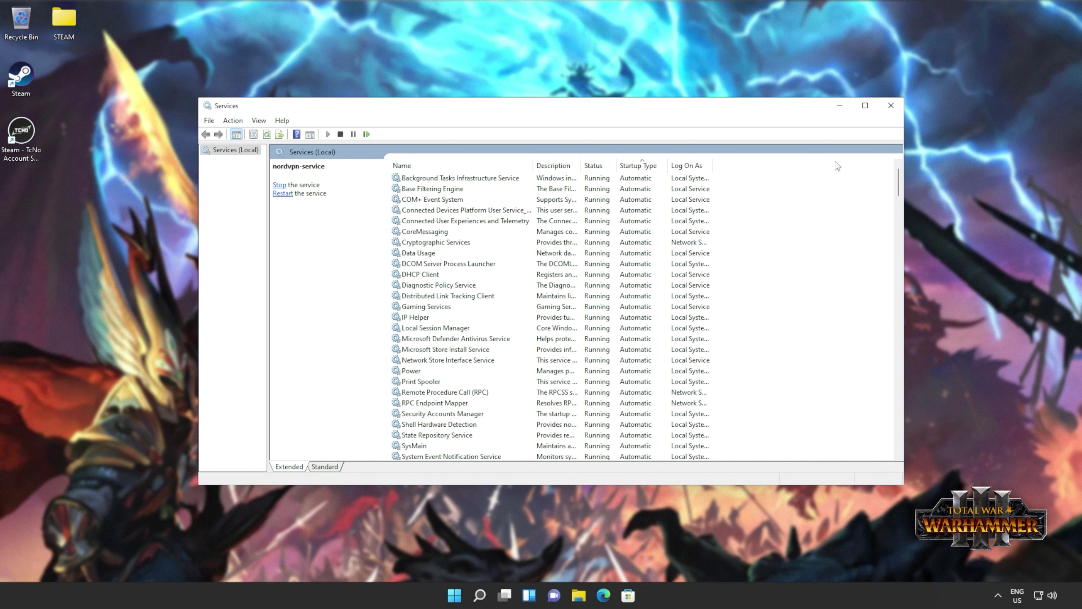
pyautogui.click(899, 107)
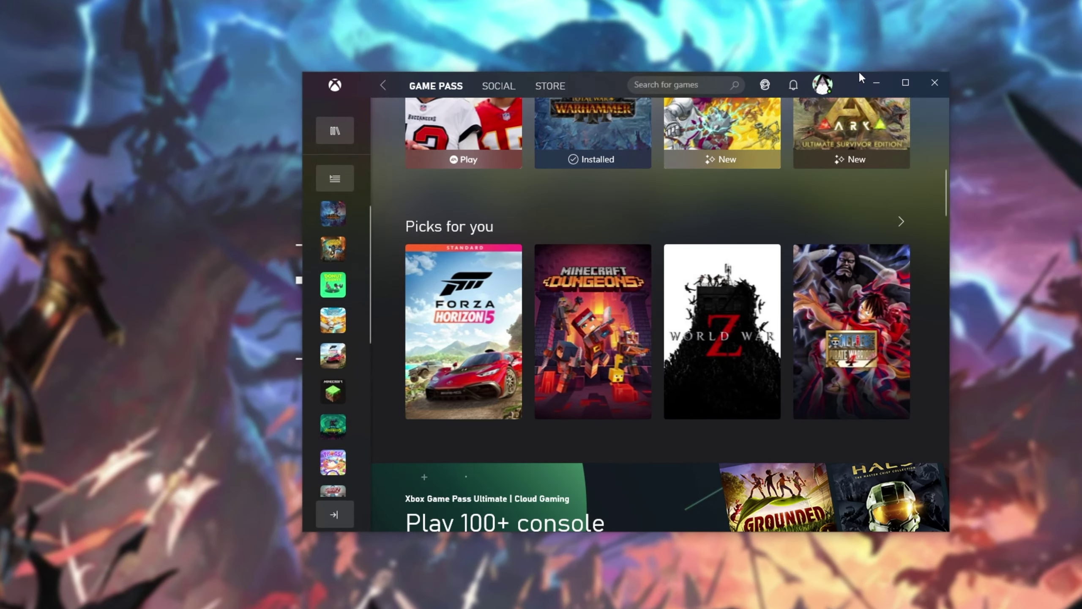
# Open the Total War: Warhammer III page in the Xbox app and browse to its XboxGames installation folder from the game's file options
pyautogui.scroll(-5, 272, 341)
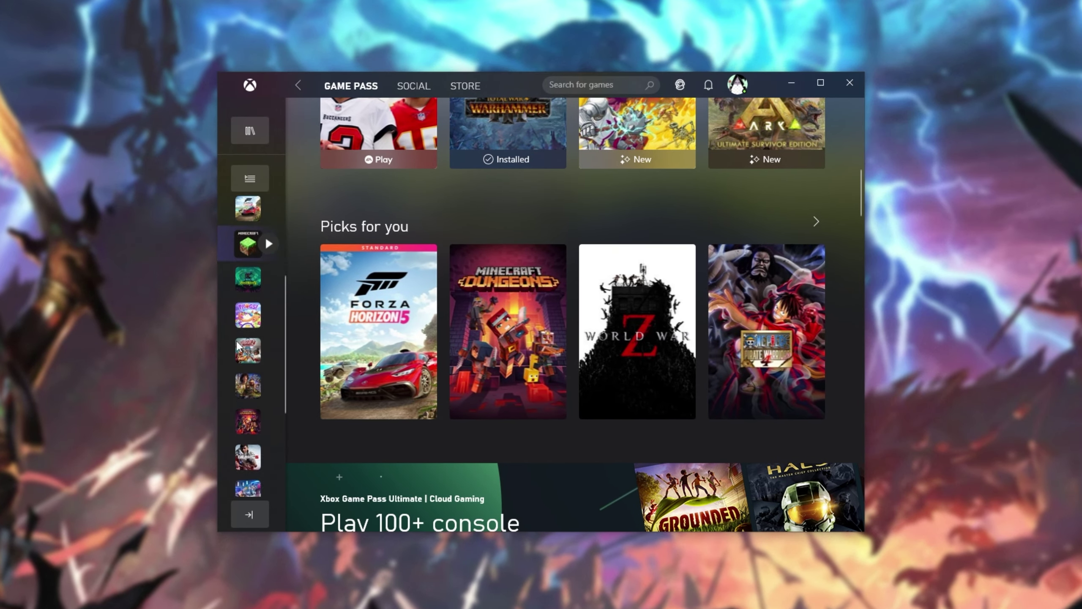
pyautogui.scroll(3, 248, 473)
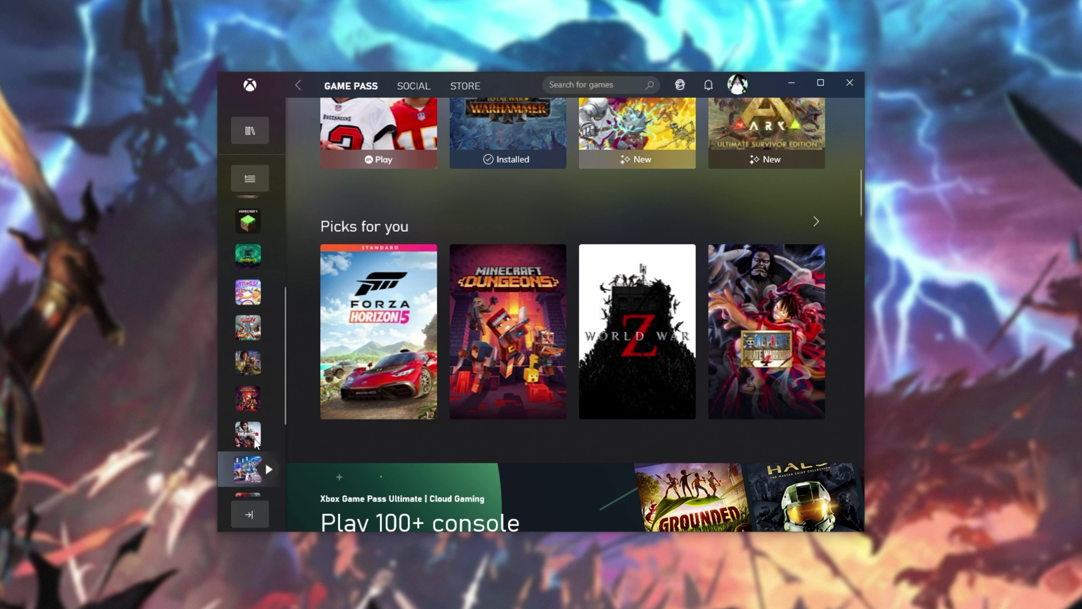
pyautogui.click(508, 128)
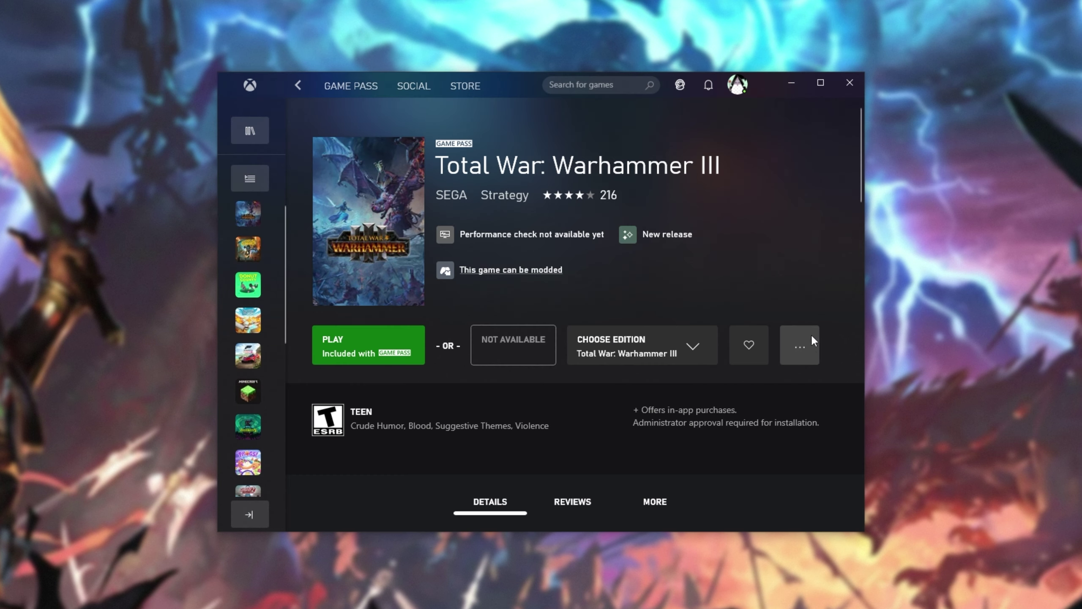
pyautogui.click(809, 342)
pyautogui.click(801, 440)
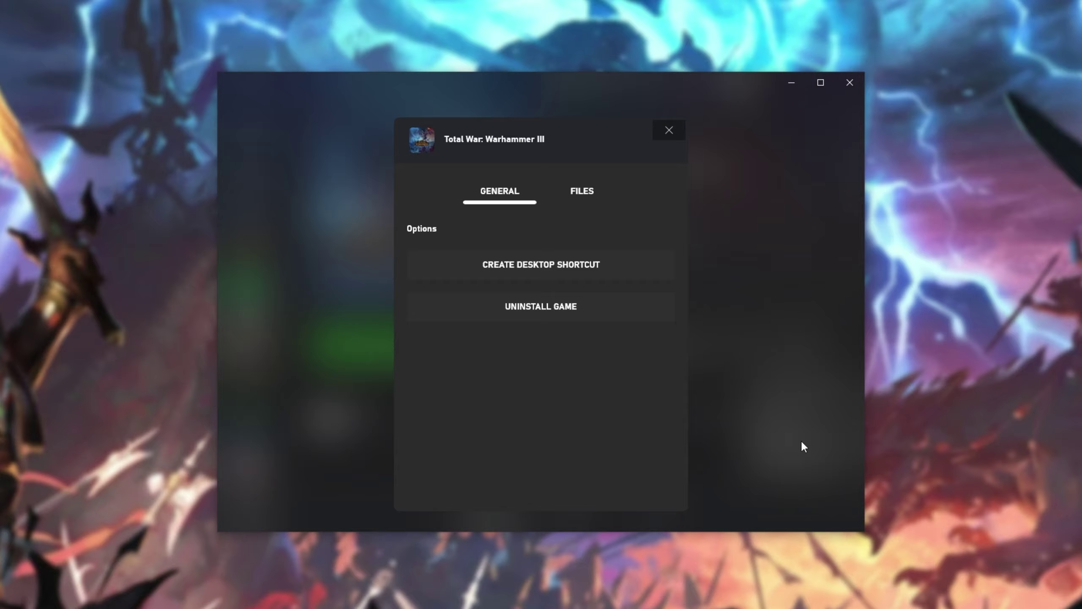
pyautogui.click(583, 192)
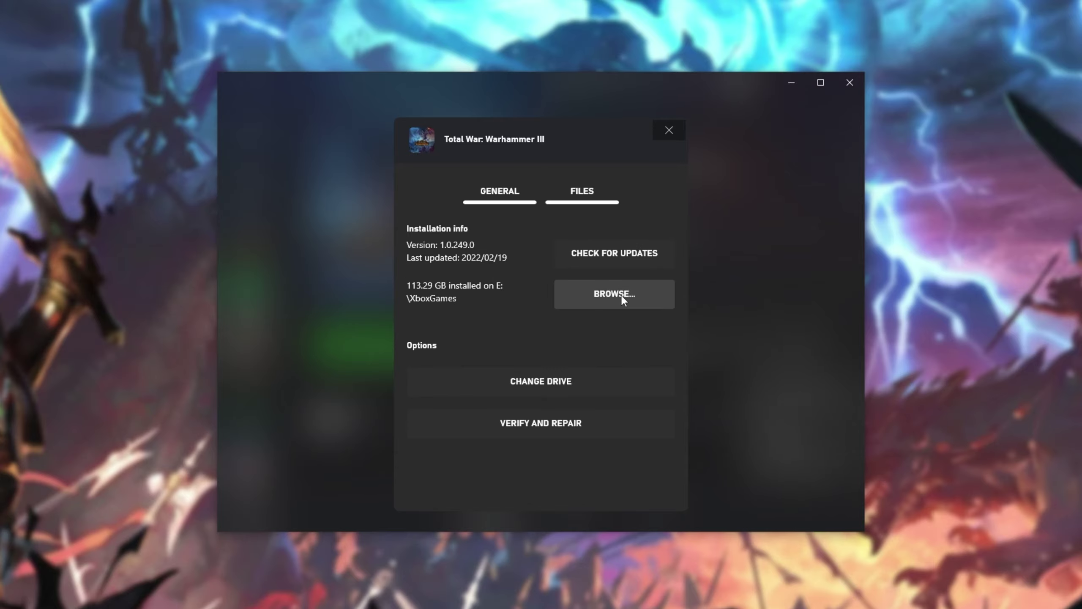
pyautogui.click(621, 294)
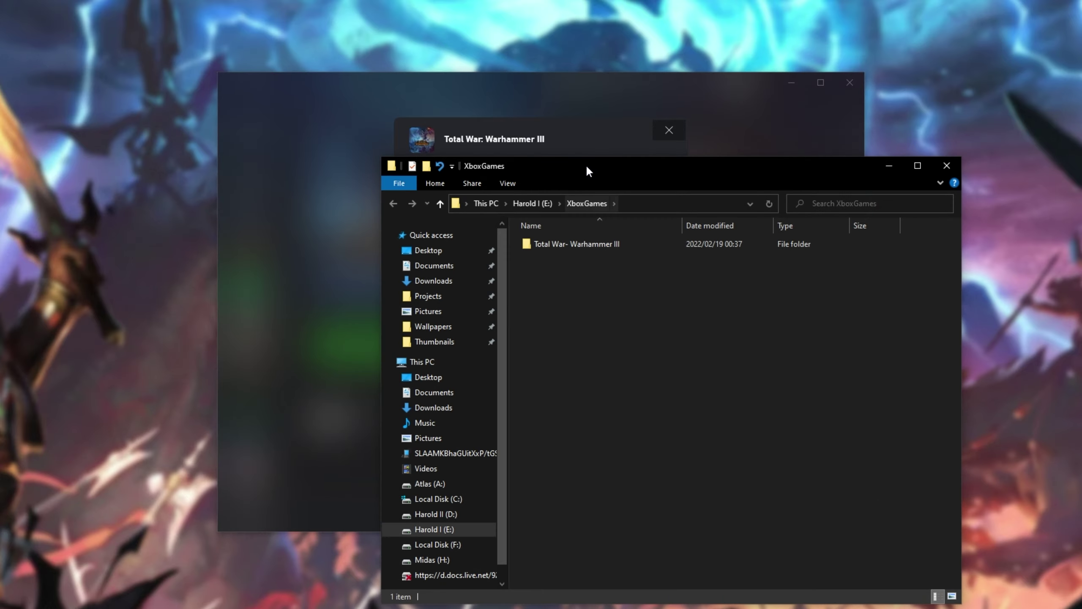
pyautogui.moveTo(585, 164); pyautogui.dragTo(455, 87)
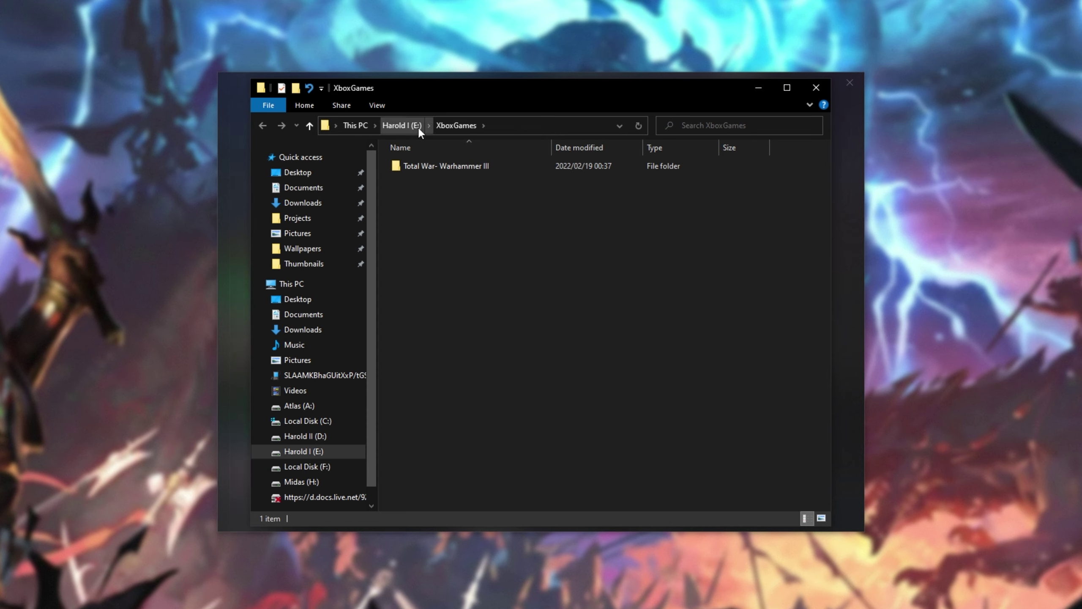
# Go to the Content folder inside Total War- Warhammer III and open the properties of Warhammer3.exe
pyautogui.doubleClick(467, 174)
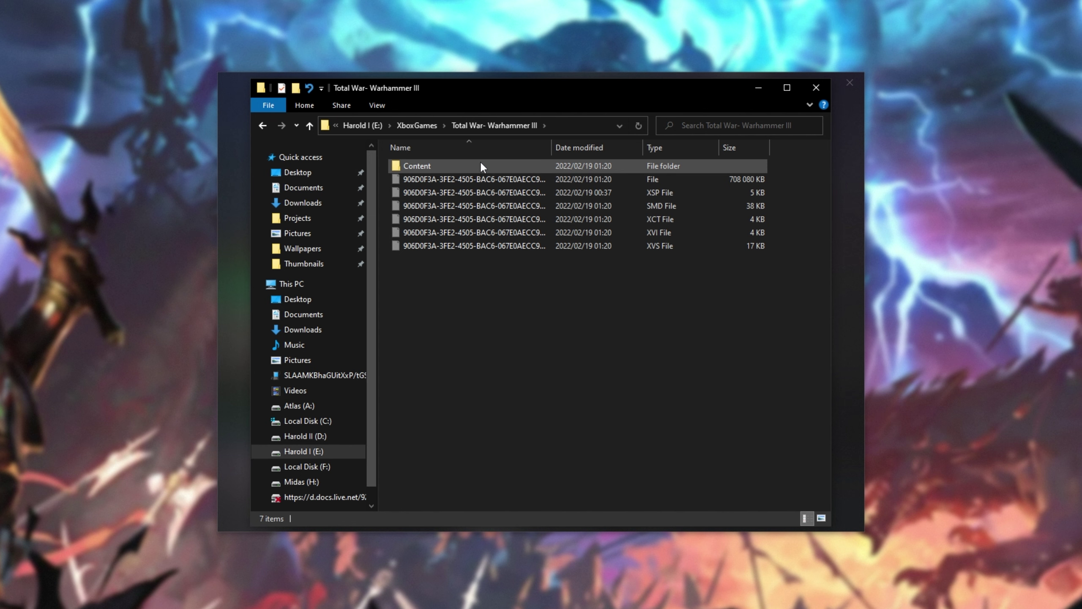
pyautogui.click(481, 163)
pyautogui.doubleClick(480, 165)
pyautogui.click(471, 498)
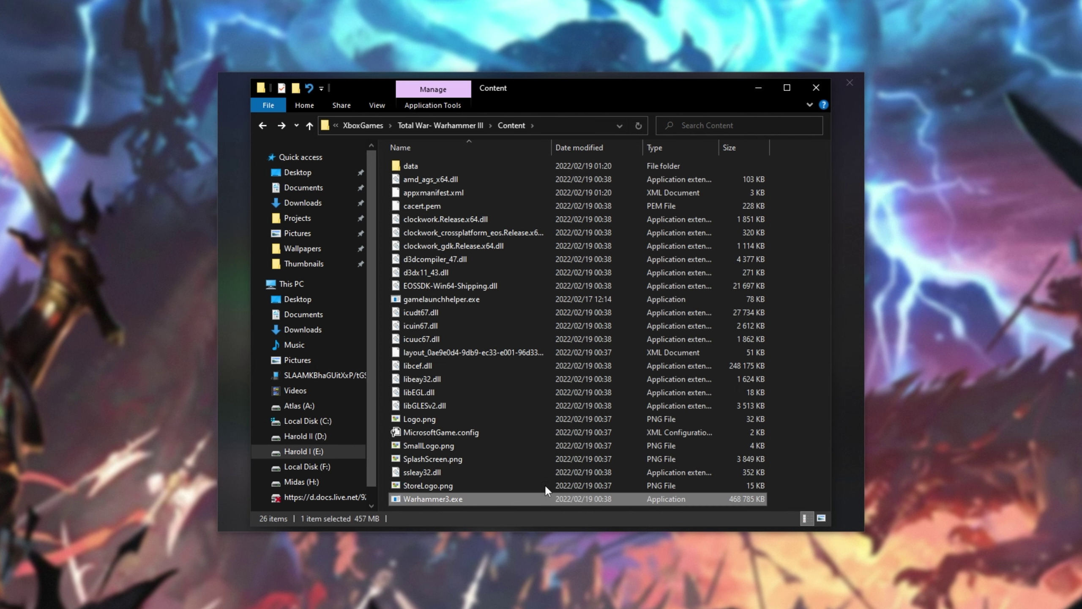
pyautogui.rightClick(472, 499)
pyautogui.click(502, 489)
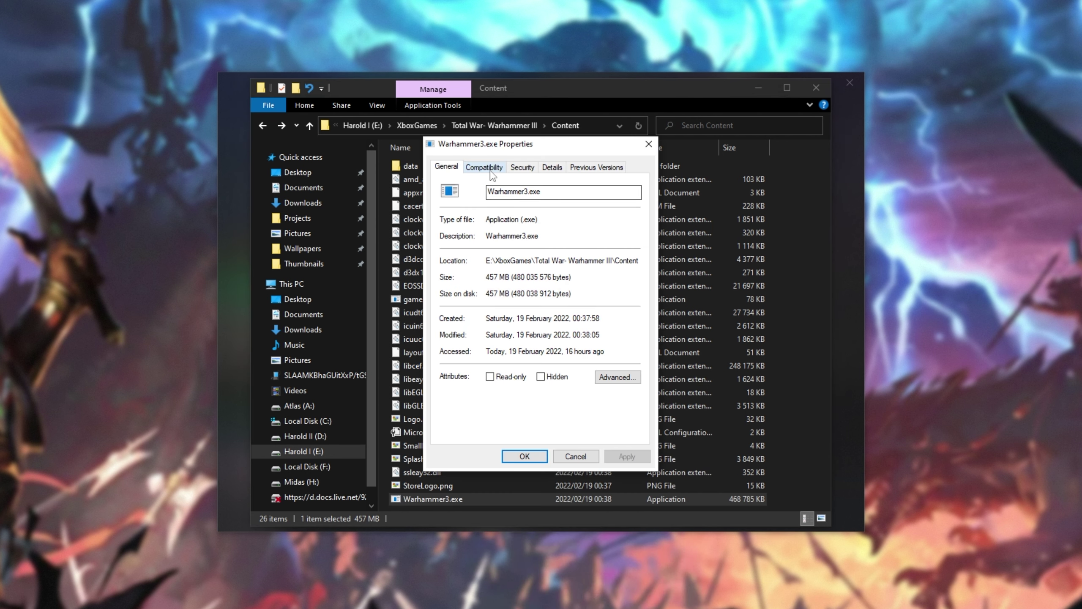
# Override the high DPI scaling behavior of Warhammer3.exe with scaling performed by Application, and save the compatibility settings
pyautogui.click(489, 169)
pyautogui.click(501, 400)
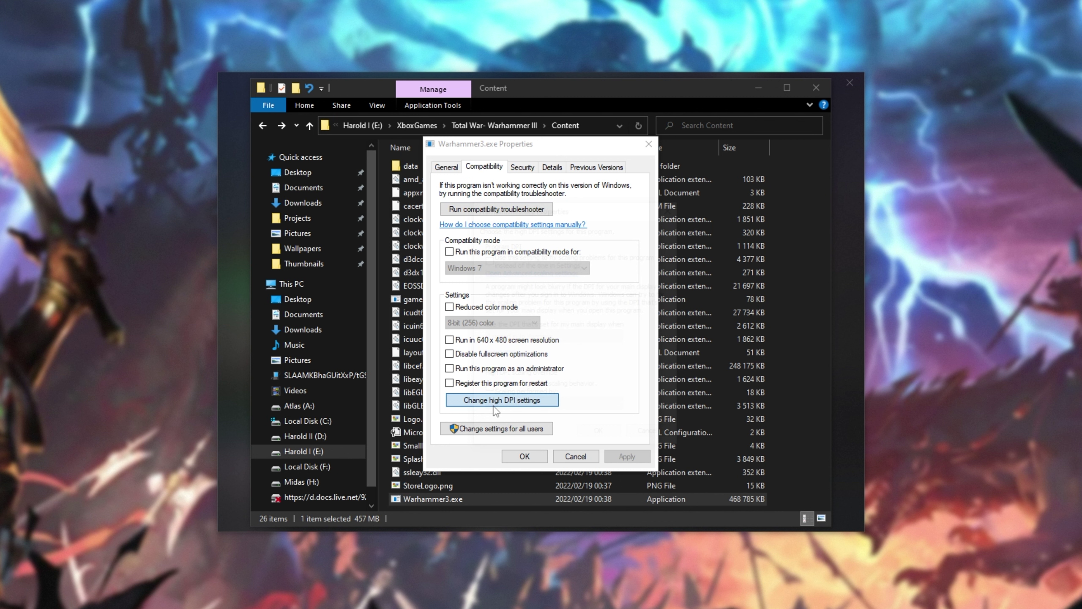
pyautogui.click(501, 369)
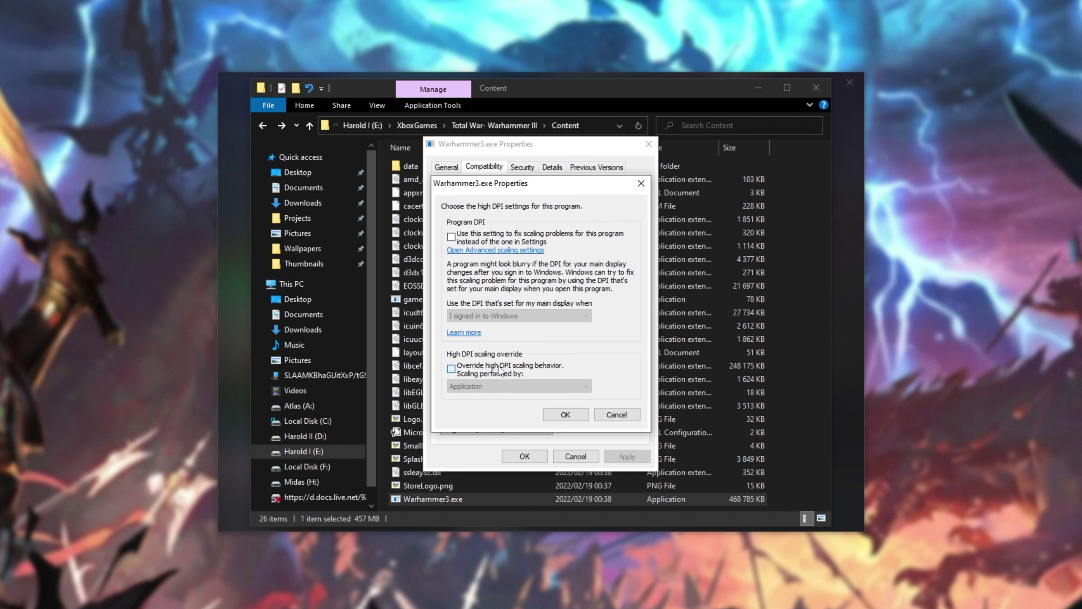
pyautogui.click(566, 414)
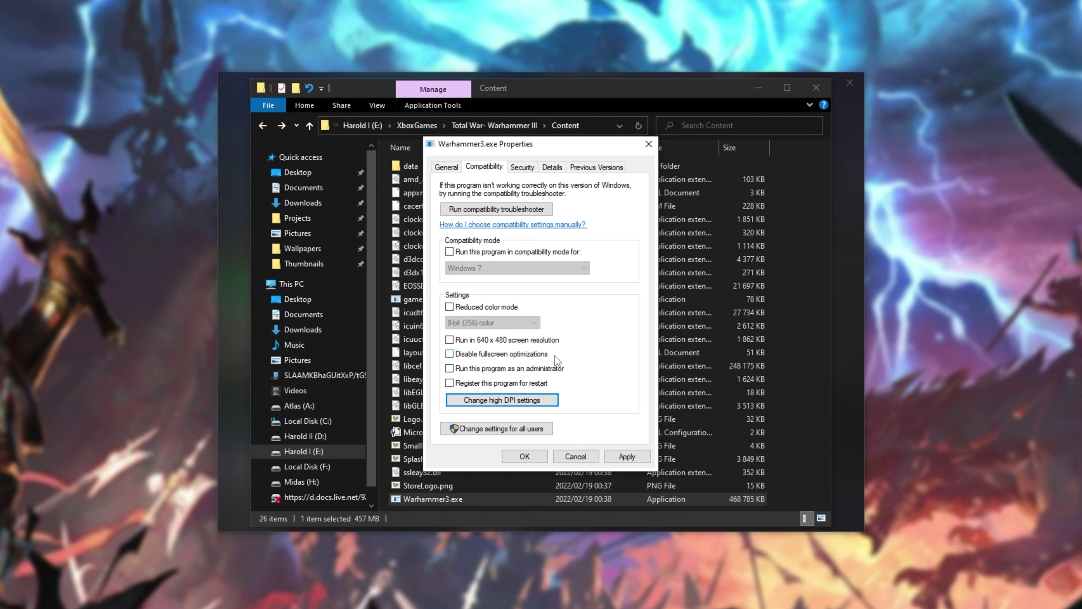
pyautogui.click(532, 456)
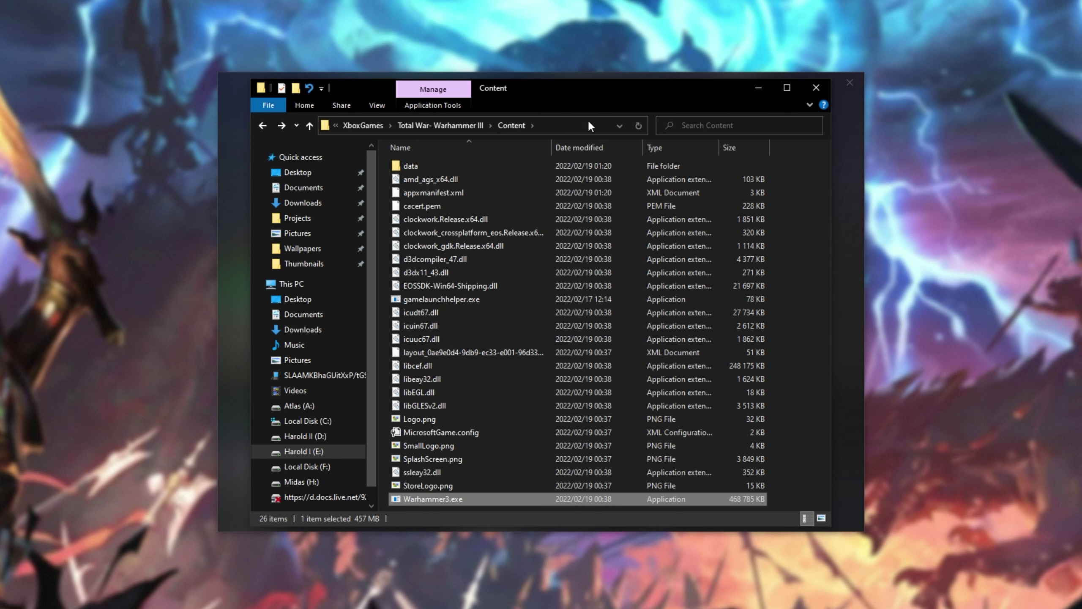
# Copy the Content folder's address as text, and search Windows for "gpu" to open the Graphics settings
pyautogui.rightClick(518, 122)
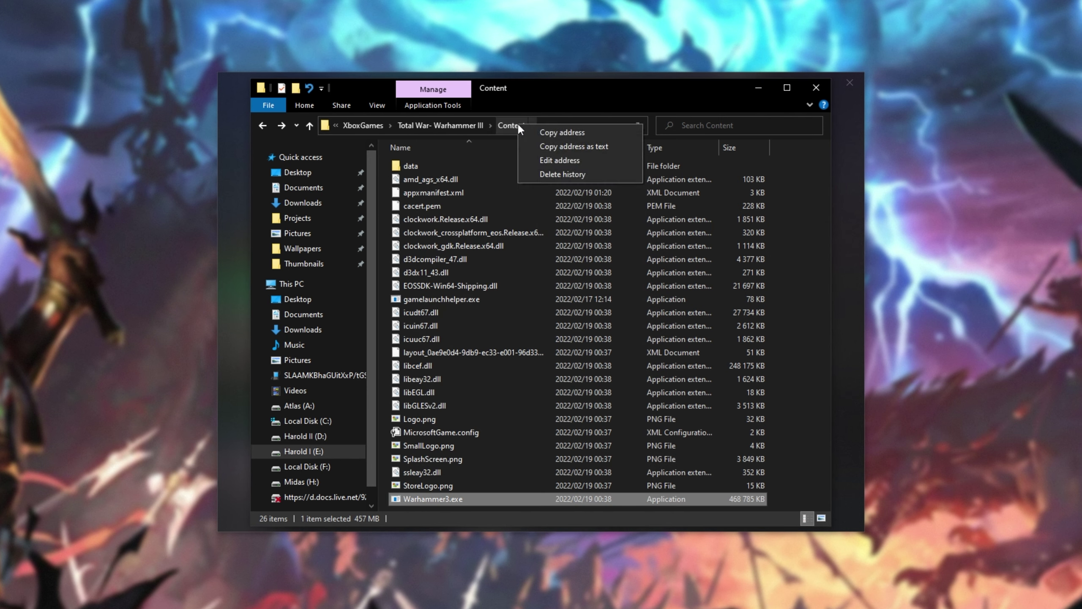
pyautogui.click(590, 146)
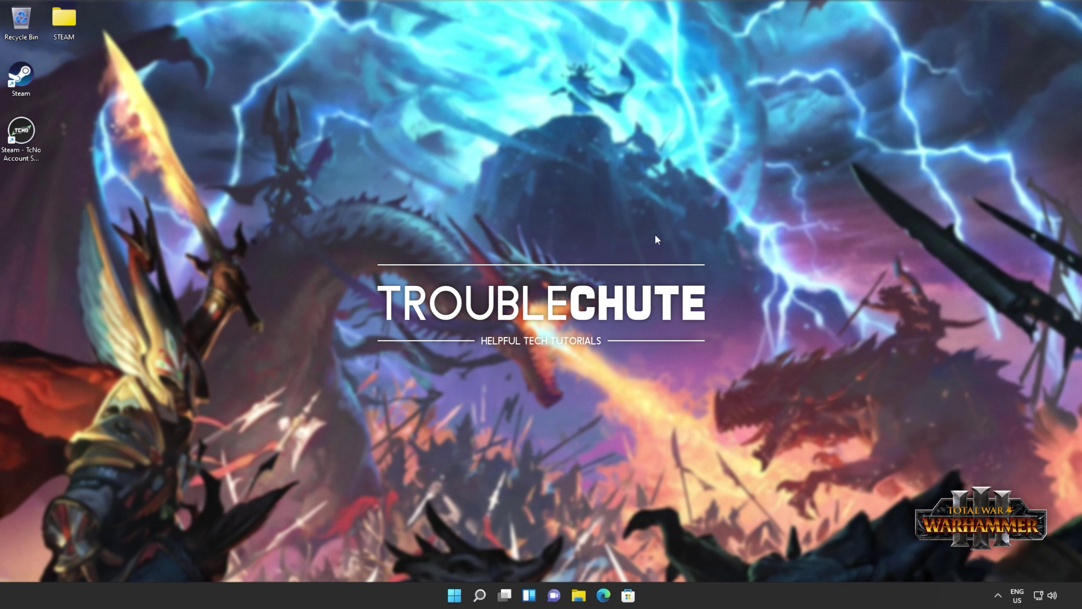
pyautogui.press('super')
pyautogui.write('gpu')
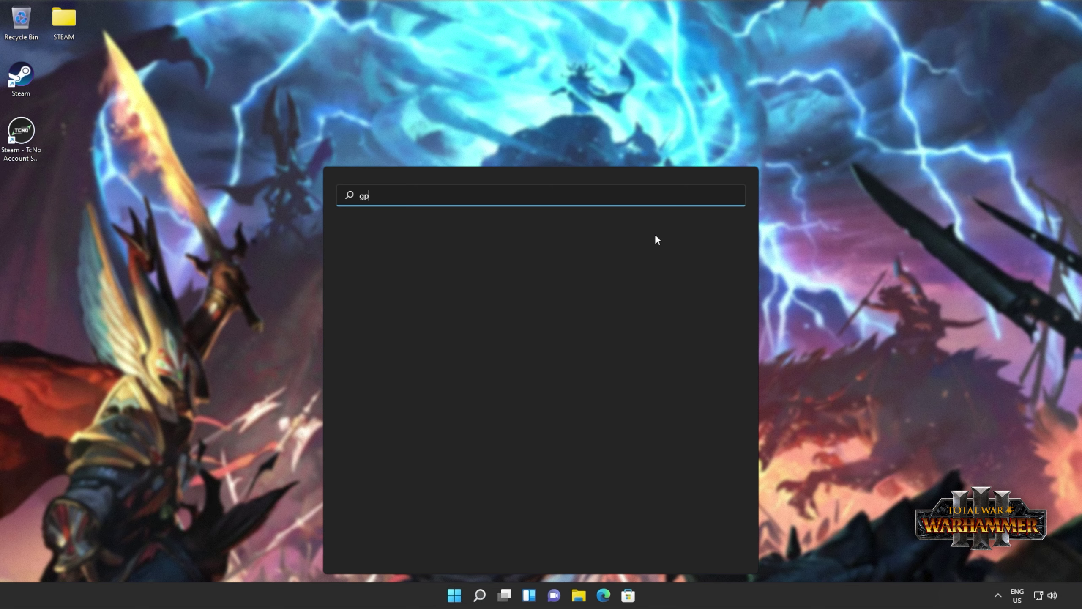
pyautogui.click(426, 278)
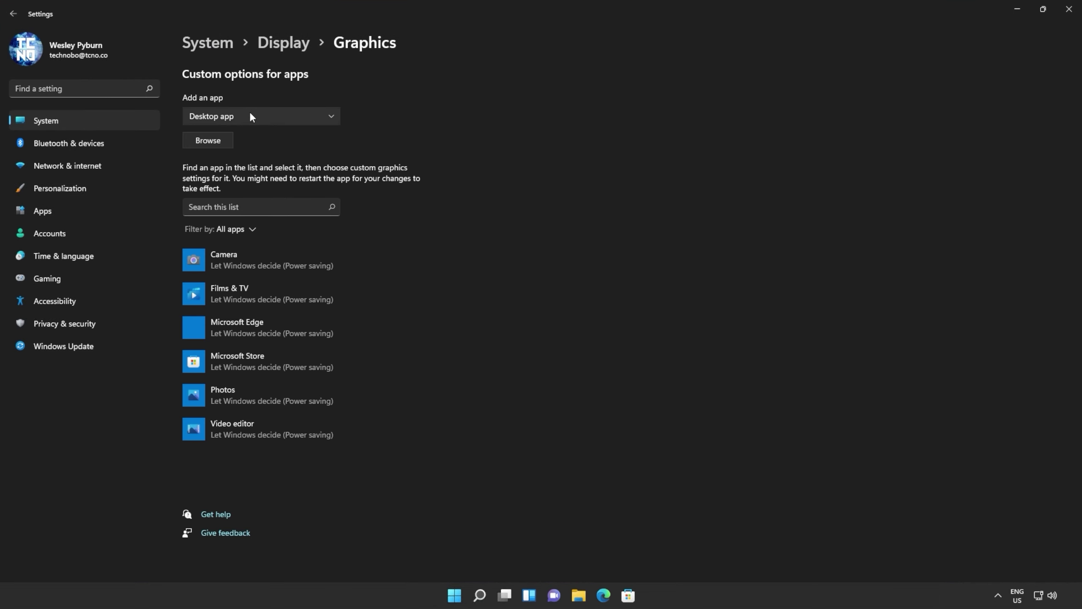
# Add the desktop app steam.exe from C:\Program Files (x86)\Steam to the custom graphics options list
pyautogui.click(218, 140)
pyautogui.moveTo(320, 10); pyautogui.dragTo(617, 150)
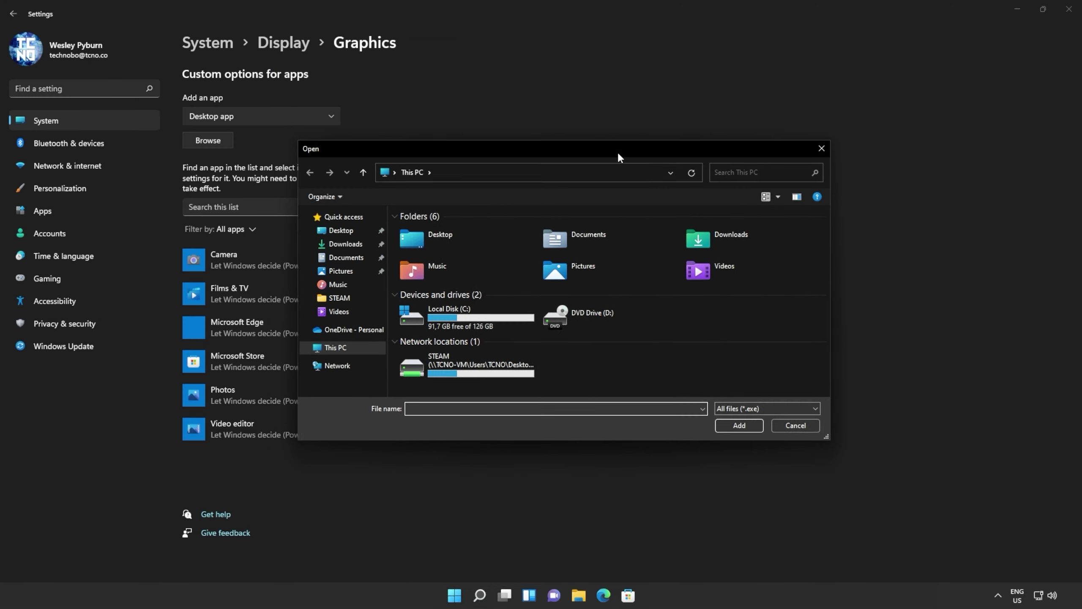
pyautogui.click(543, 172)
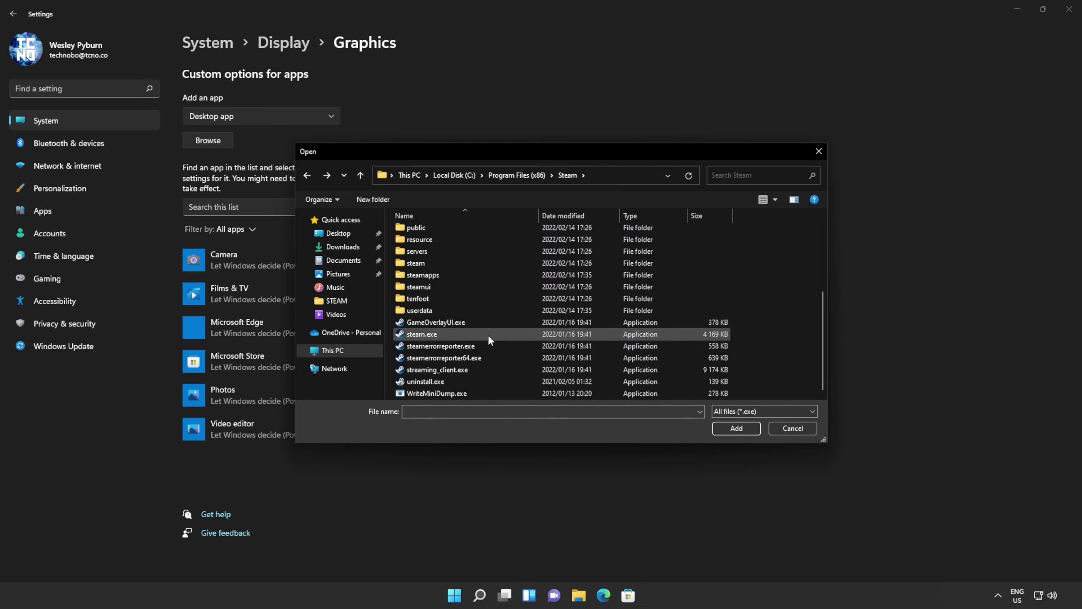
pyautogui.doubleClick(488, 335)
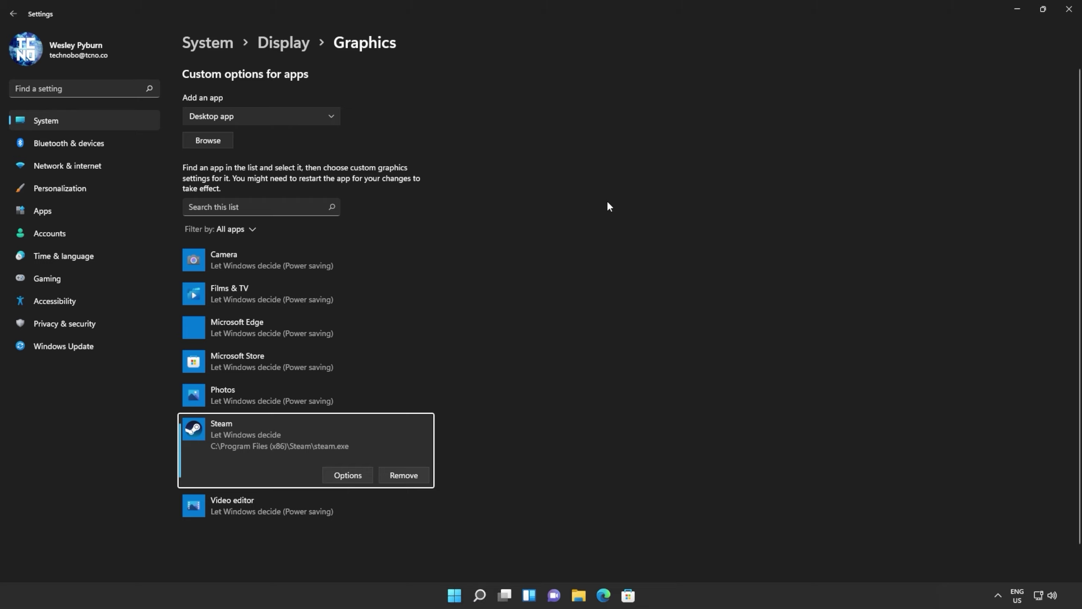
# Set Steam's graphics preference to High performance and save it
pyautogui.click(342, 474)
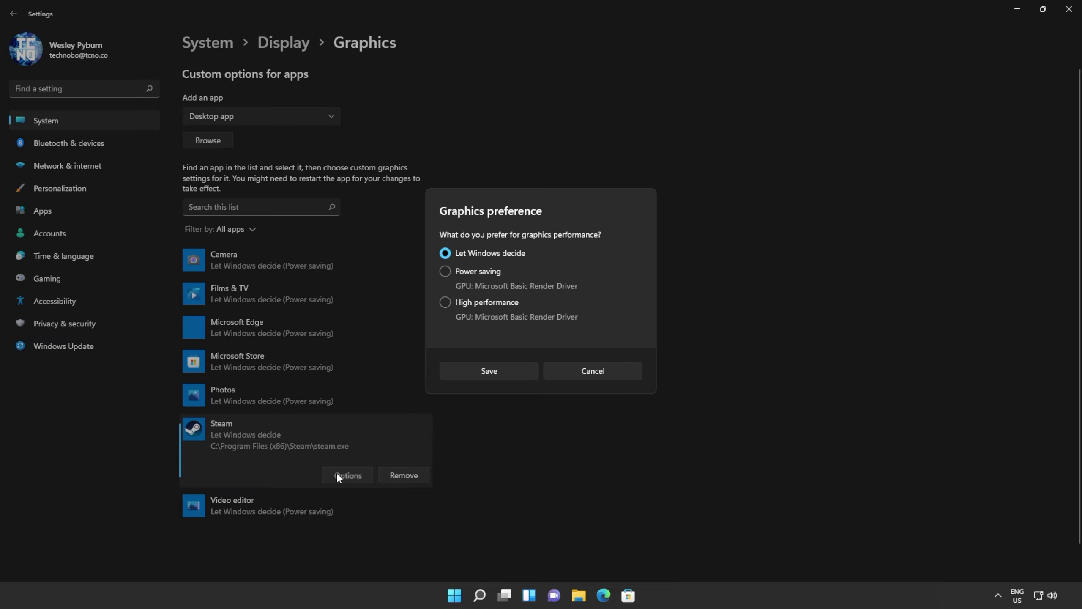
pyautogui.click(489, 371)
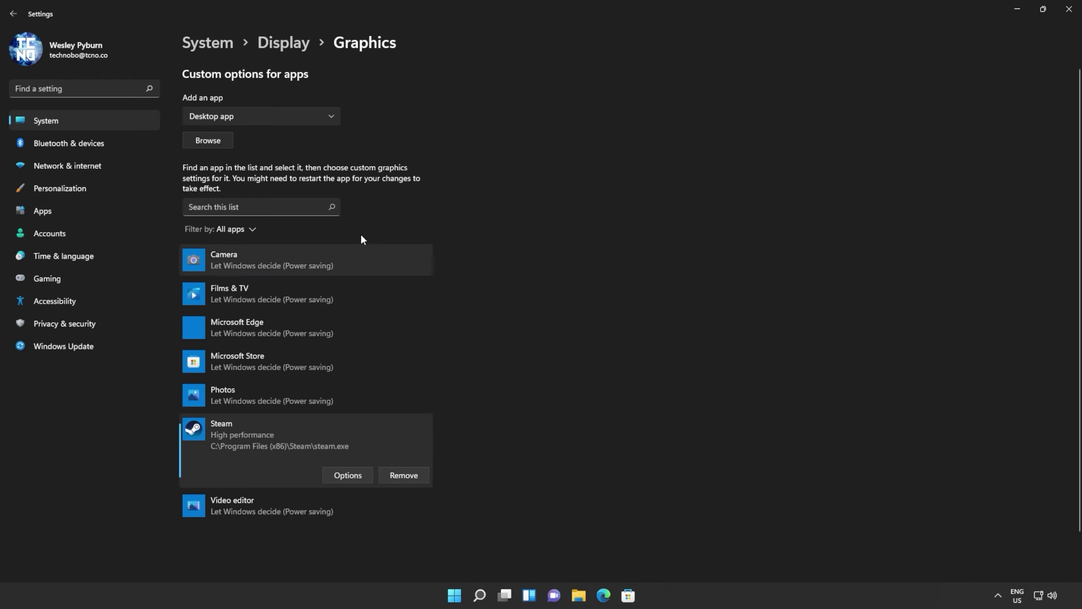
# Add the Microsoft Store app Alarms & Clock to the custom graphics options, and view its graphics preference without saving a change
pyautogui.click(264, 123)
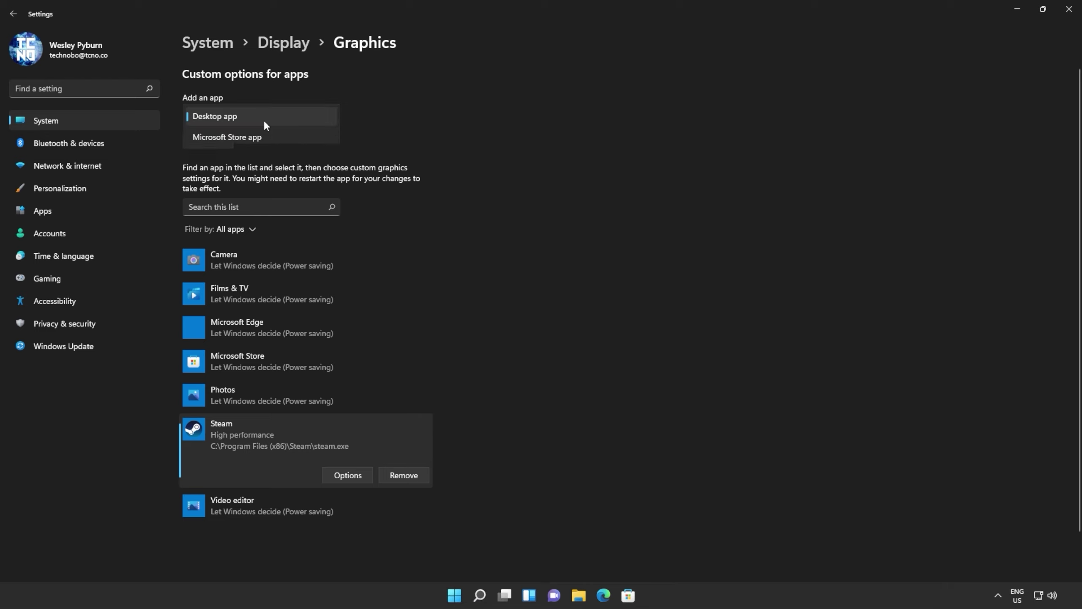
pyautogui.click(267, 139)
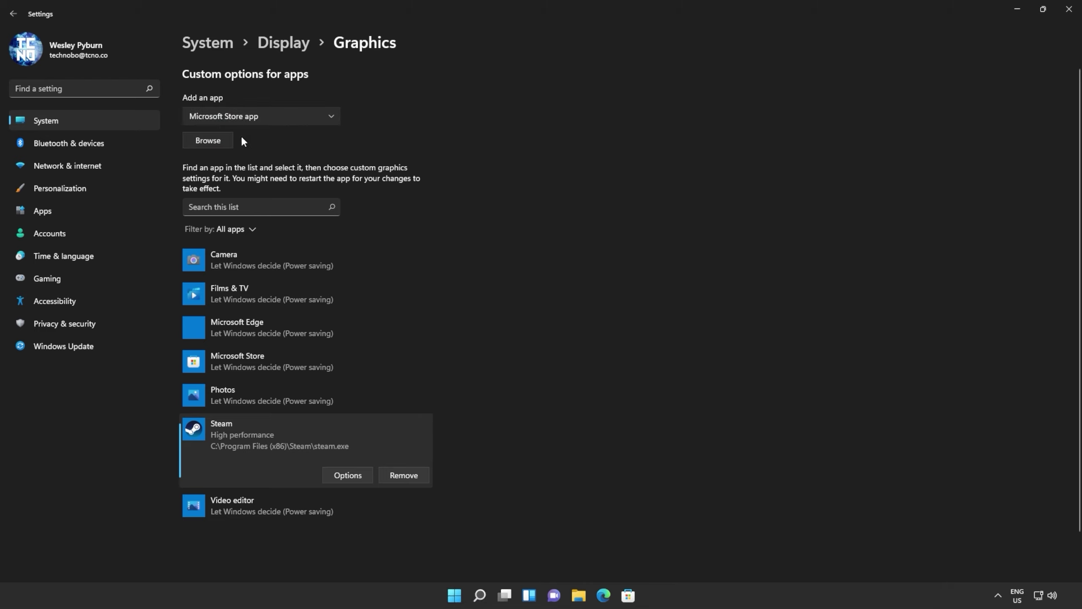
pyautogui.click(220, 140)
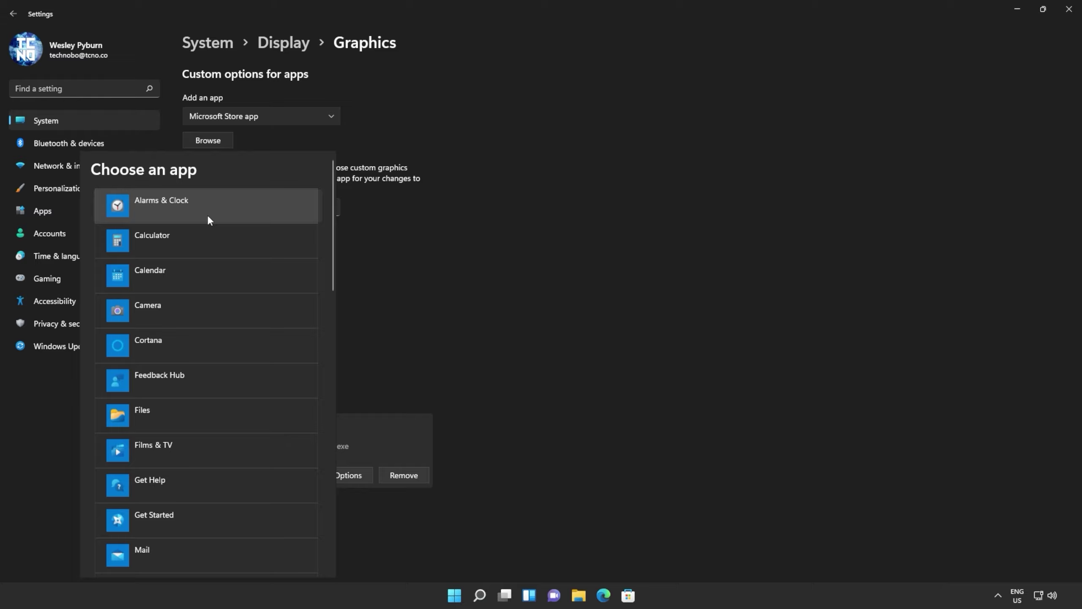
pyautogui.click(290, 207)
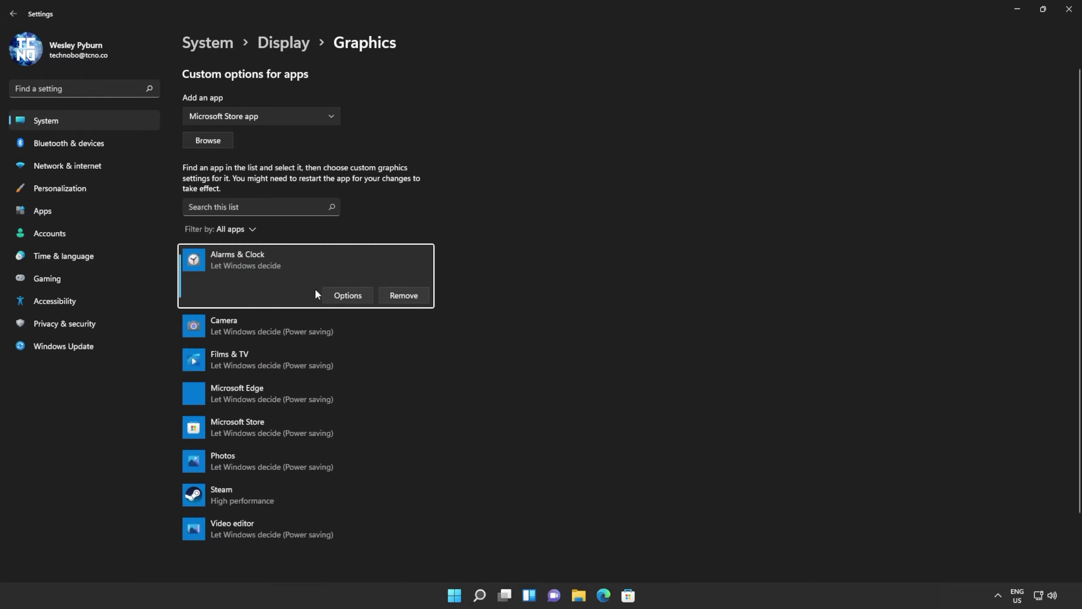
pyautogui.click(345, 296)
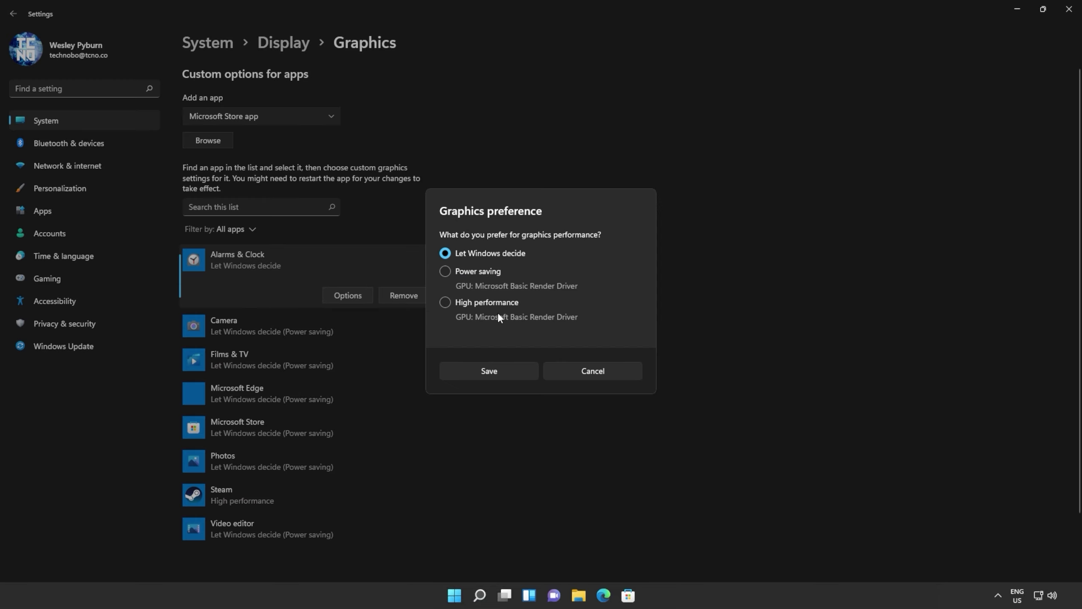
pyautogui.click(573, 372)
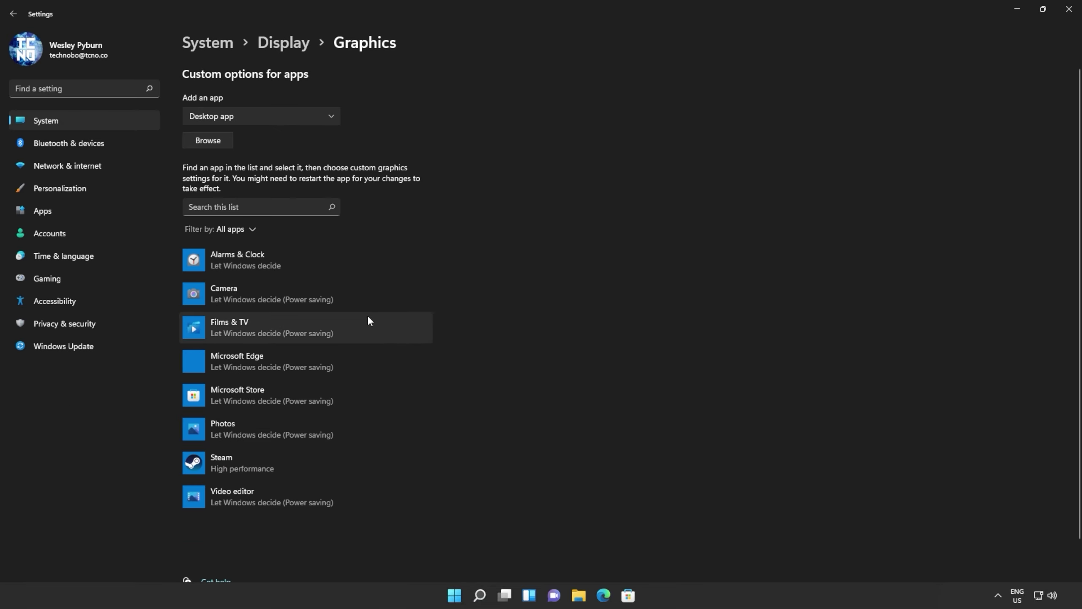
# Check the Xbox Game Bar and Game Mode pages of the Gaming settings, and open the Captures settings
pyautogui.click(46, 277)
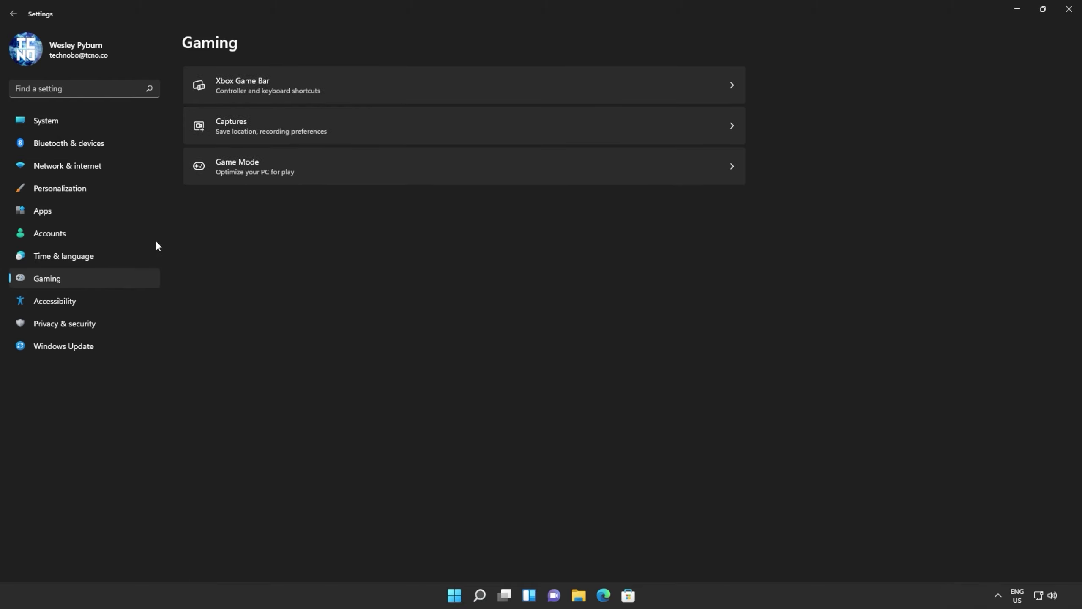
pyautogui.click(345, 85)
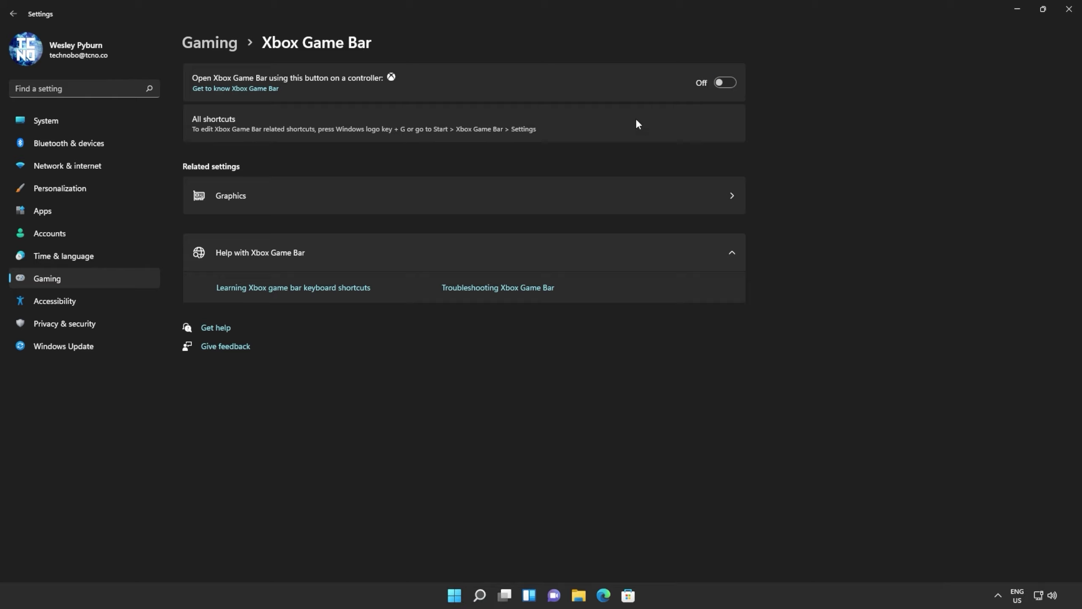
pyautogui.click(193, 43)
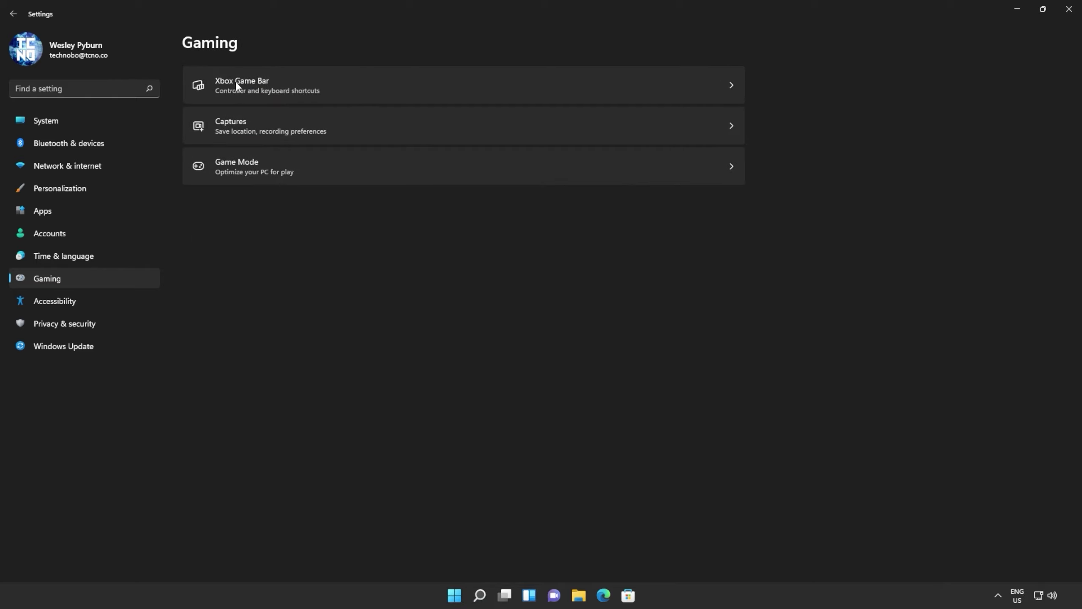
pyautogui.click(257, 181)
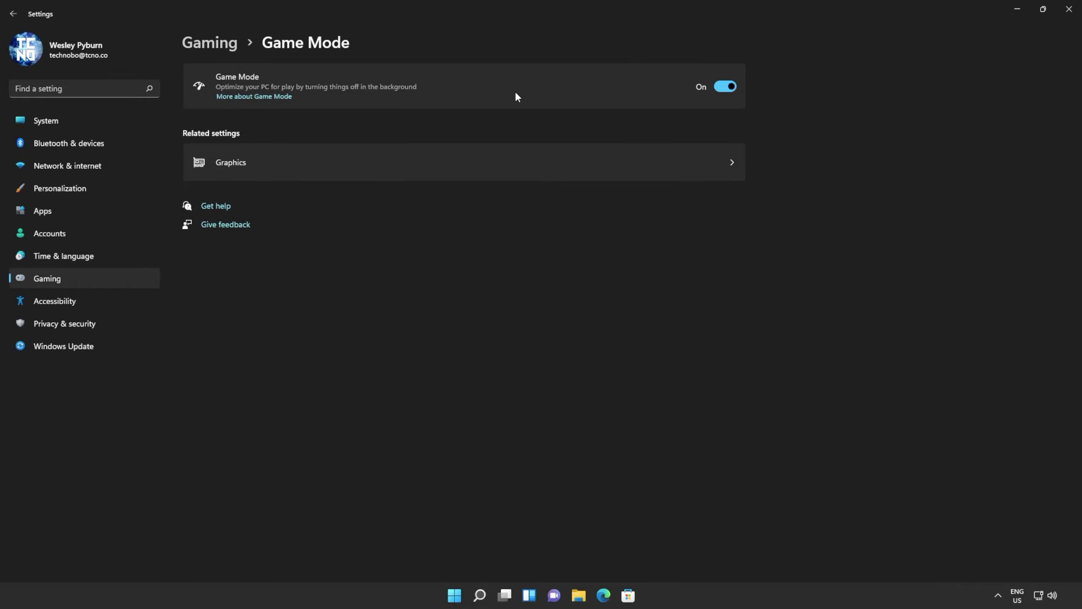
pyautogui.hotkey('alt', 'Left')
pyautogui.click(385, 135)
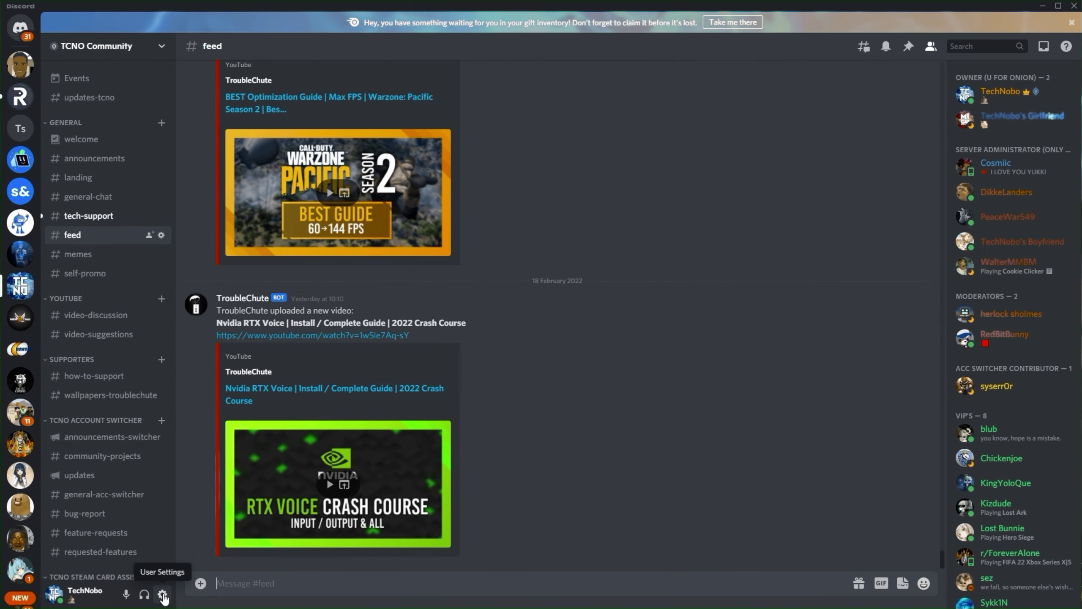
# In Discord, check the Hardware Acceleration option in the advanced user settings, and close the Discord window
pyautogui.click(162, 594)
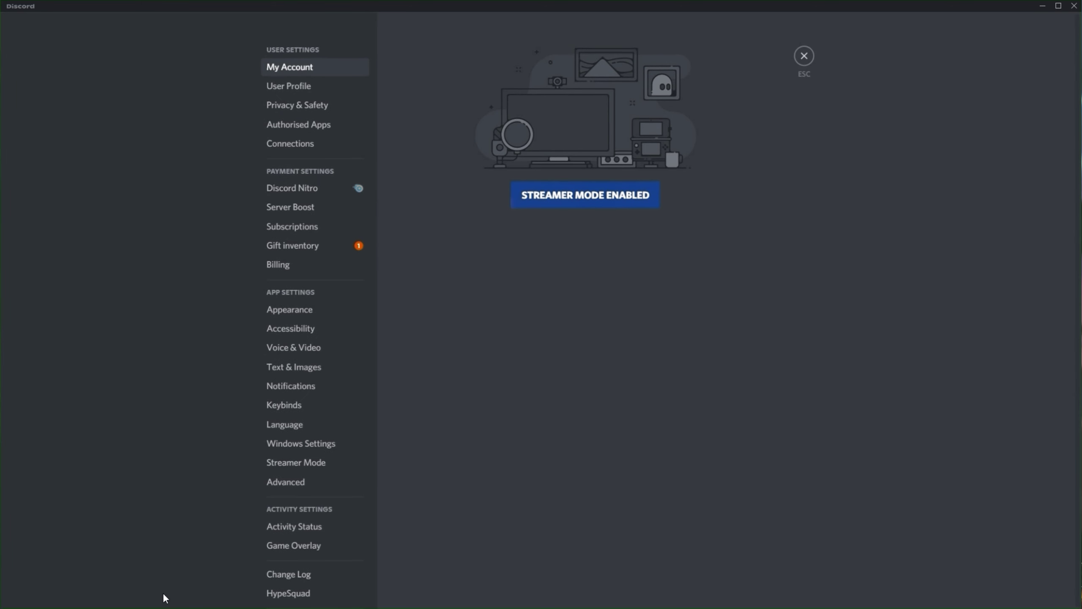
pyautogui.click(332, 484)
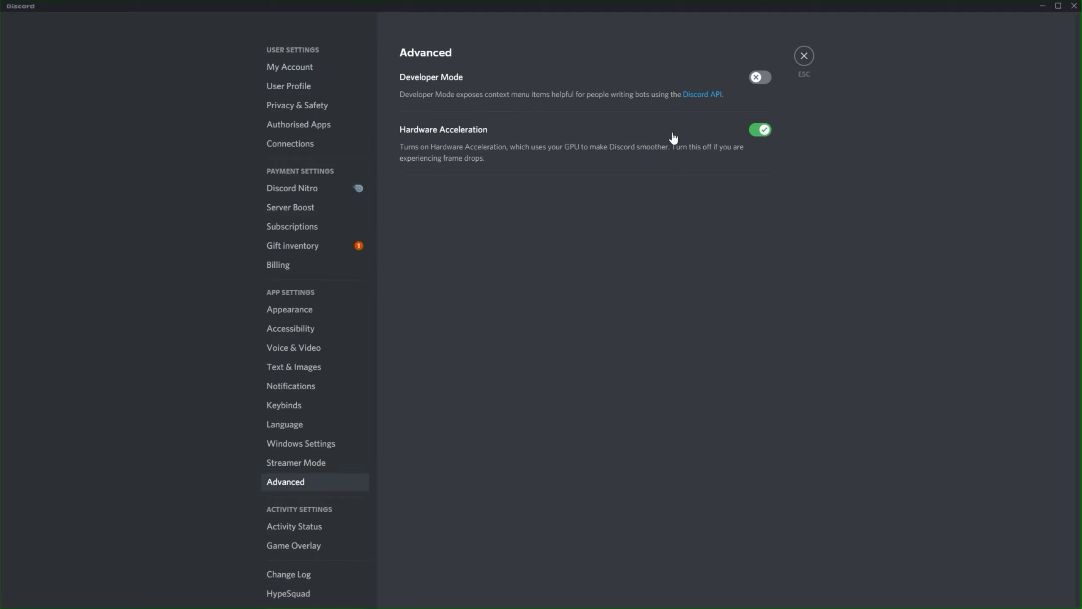
pyautogui.click(1073, 7)
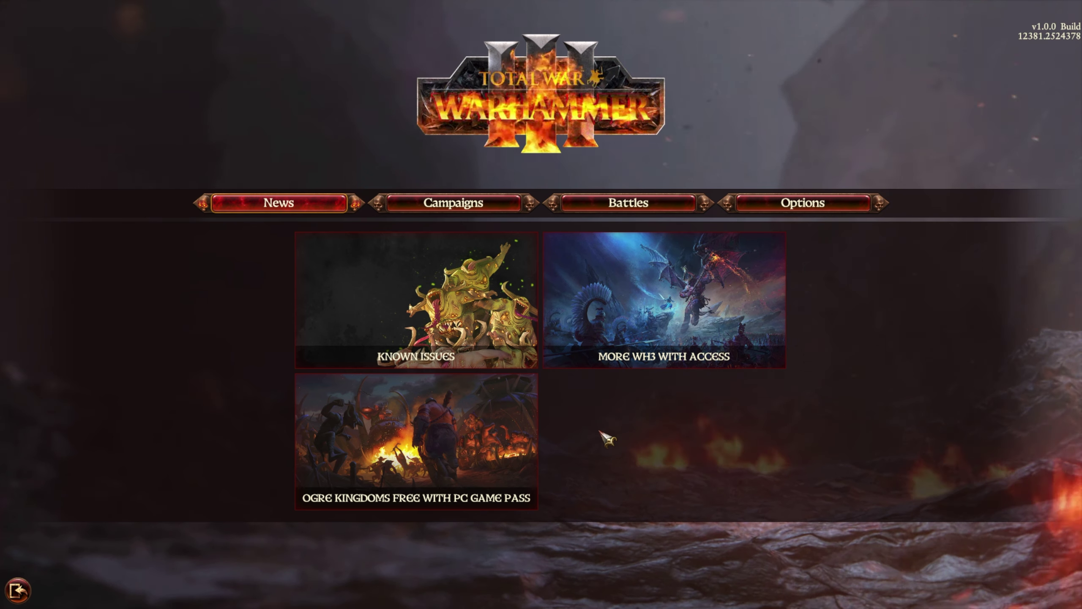
# In Total War: Warhammer III, open the graphics options and examine the quality presets and the advanced settings
pyautogui.click(784, 204)
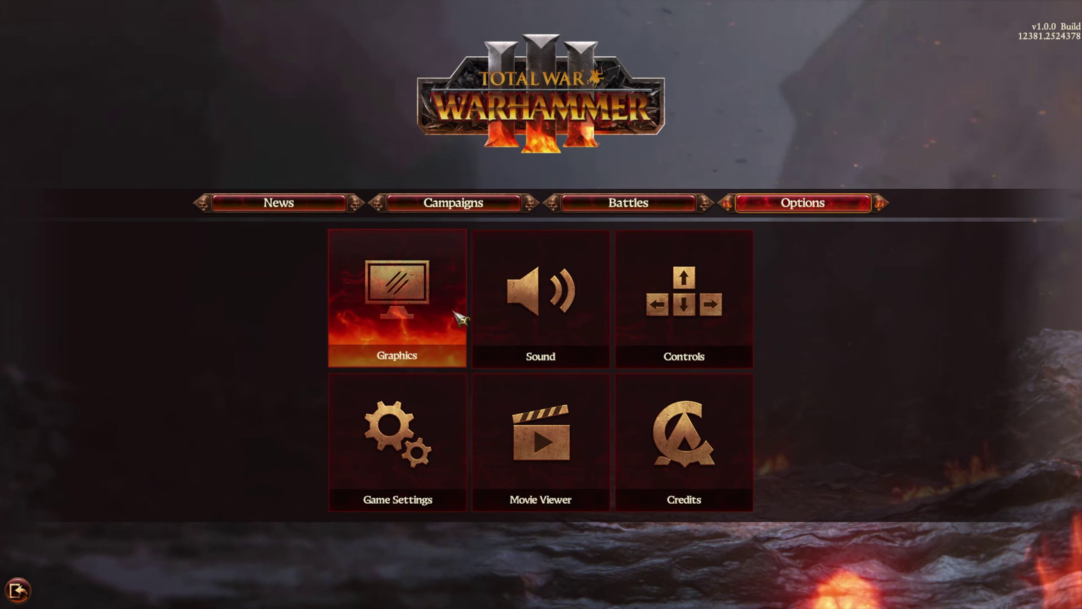
pyautogui.click(456, 298)
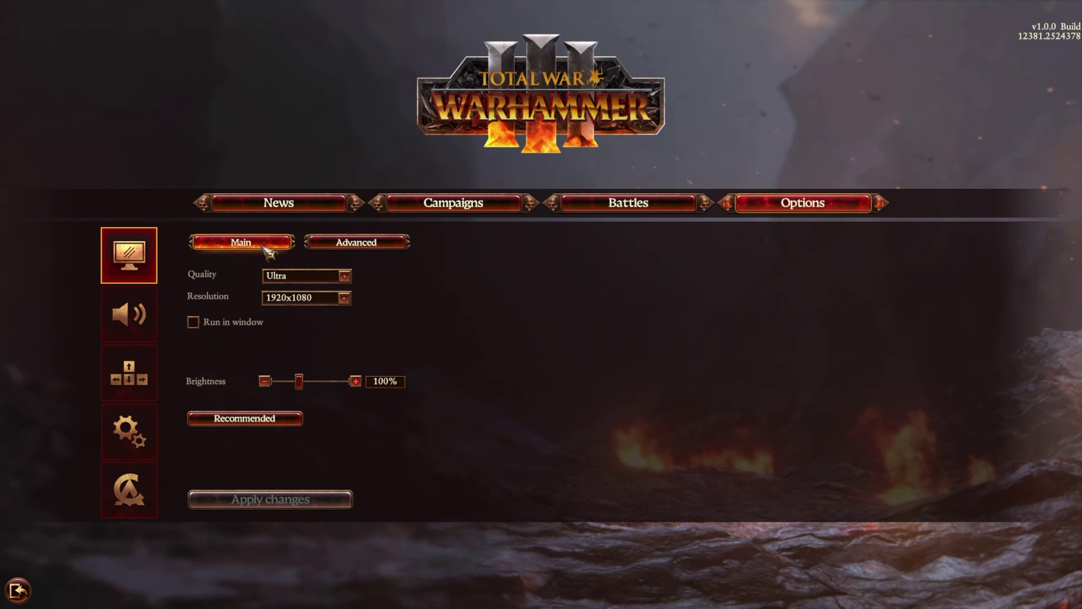
pyautogui.click(336, 281)
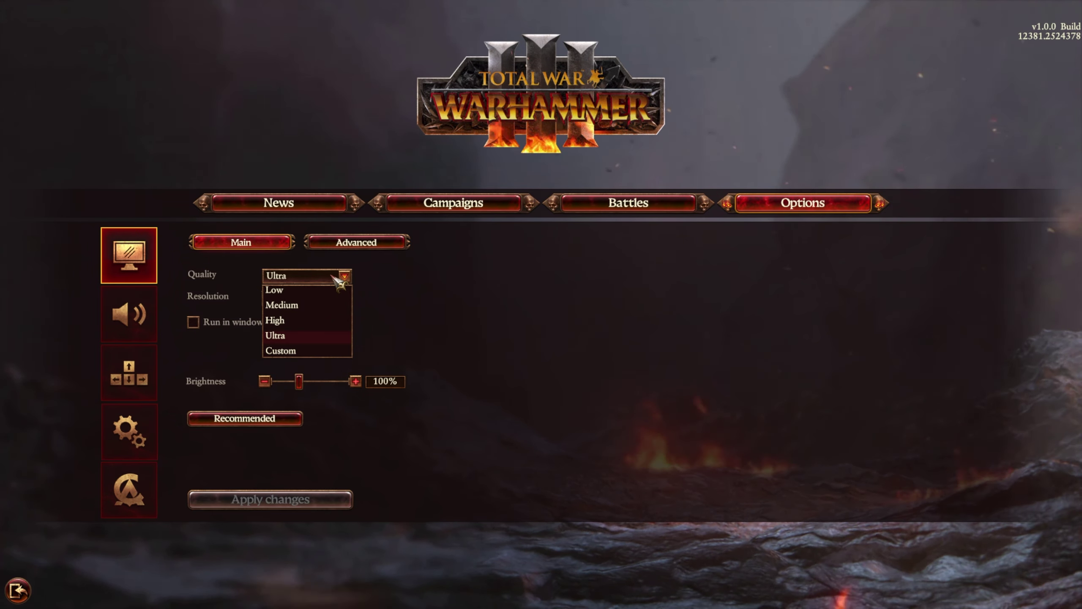
pyautogui.click(340, 278)
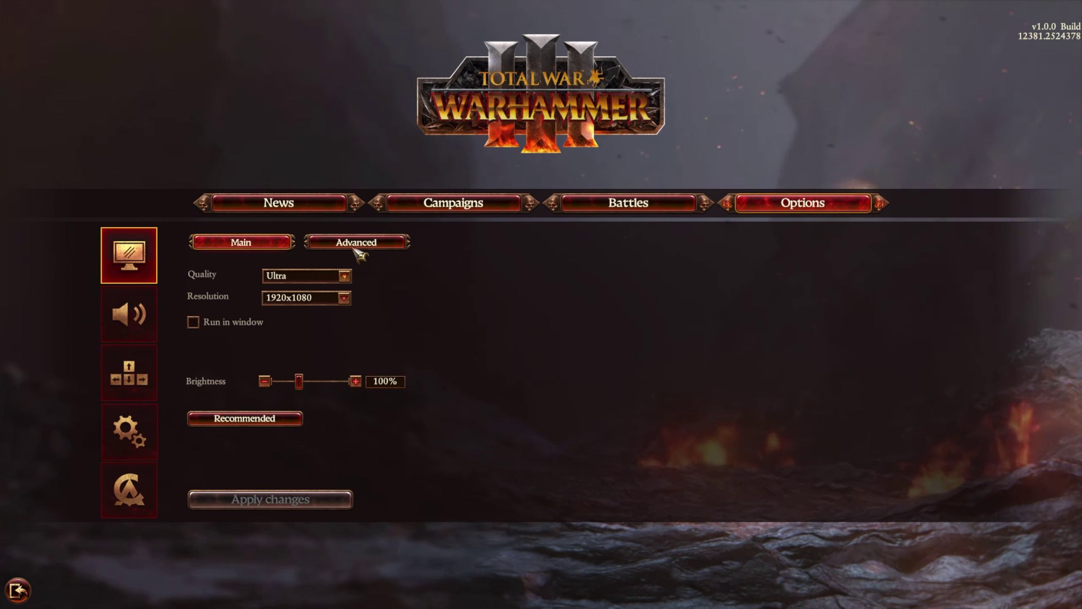
pyautogui.click(356, 243)
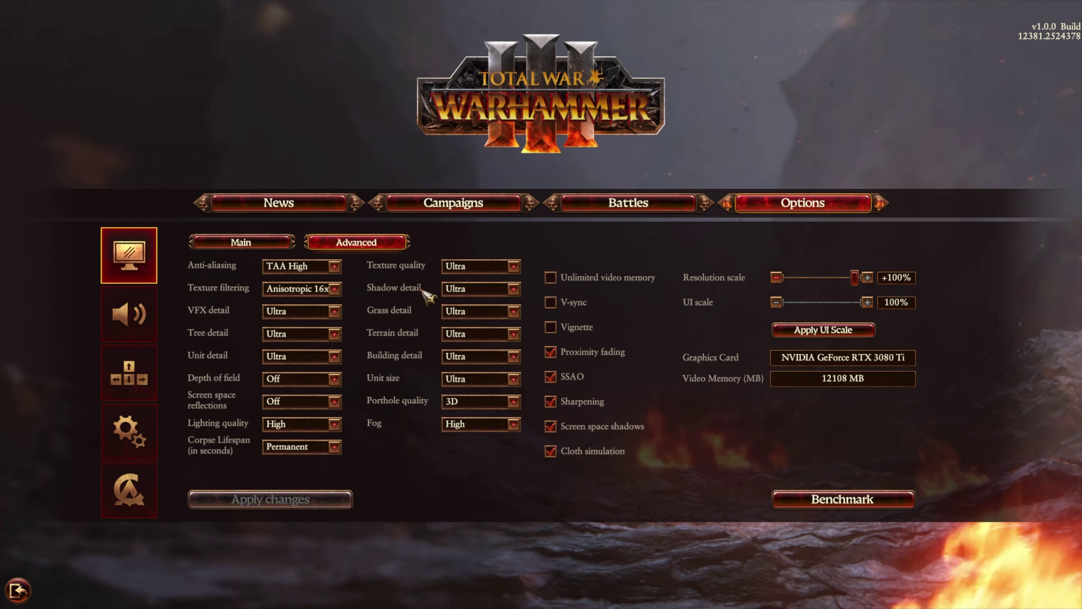
pyautogui.click(265, 242)
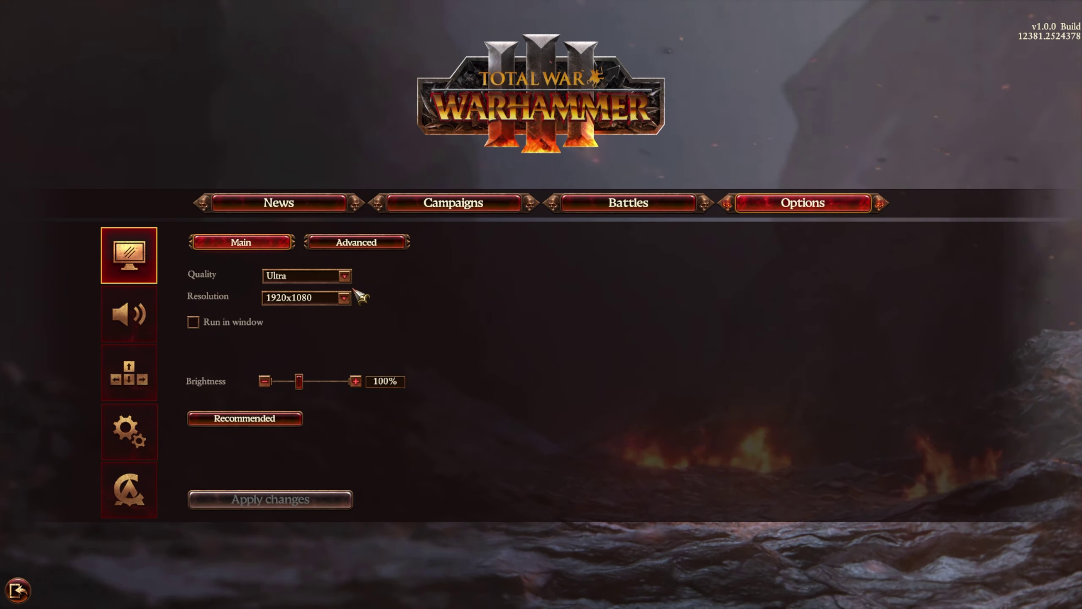
# Look over the quality presets again, set the game's resolution to 2560x1440, and apply the change
pyautogui.click(343, 276)
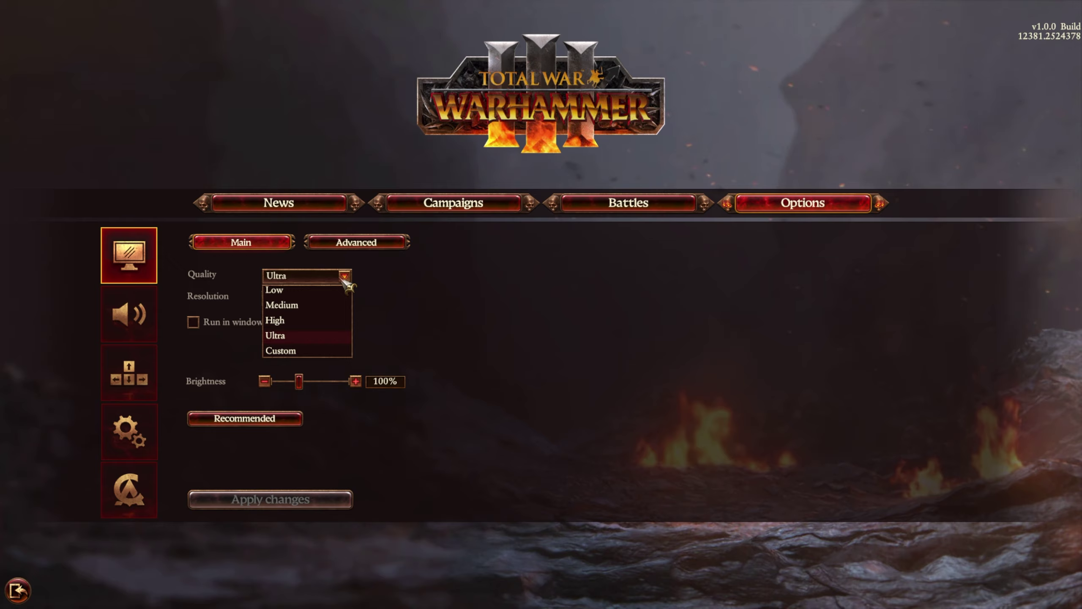
pyautogui.click(343, 277)
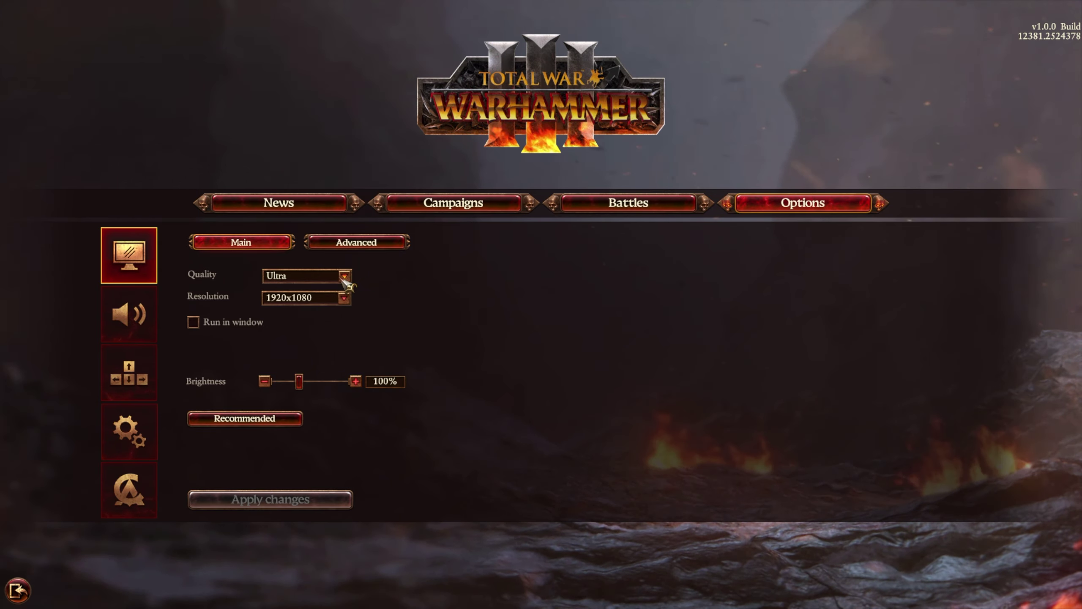
pyautogui.click(331, 301)
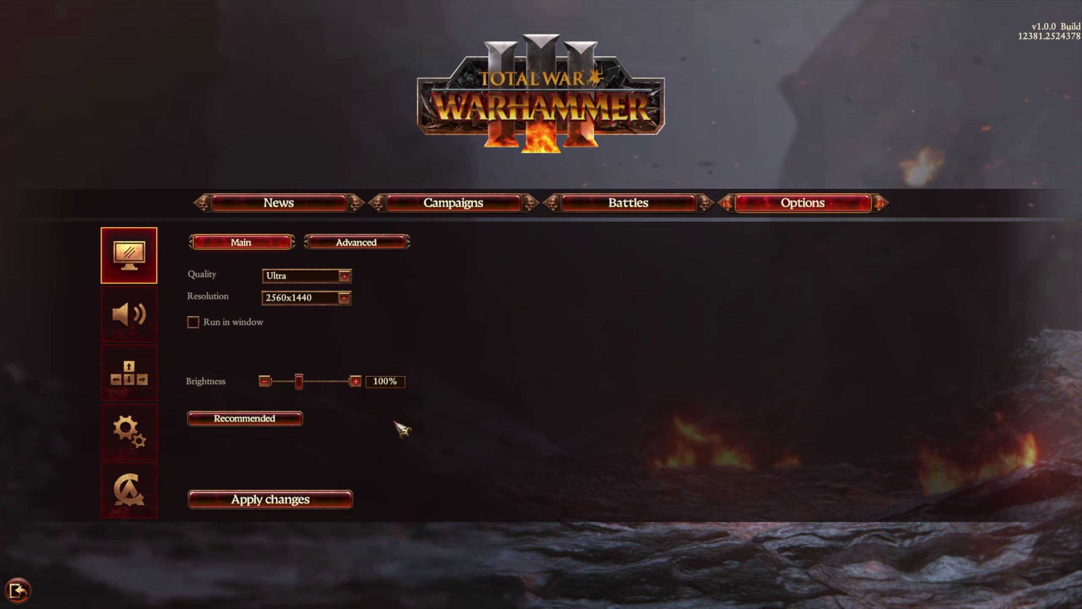
pyautogui.click(317, 500)
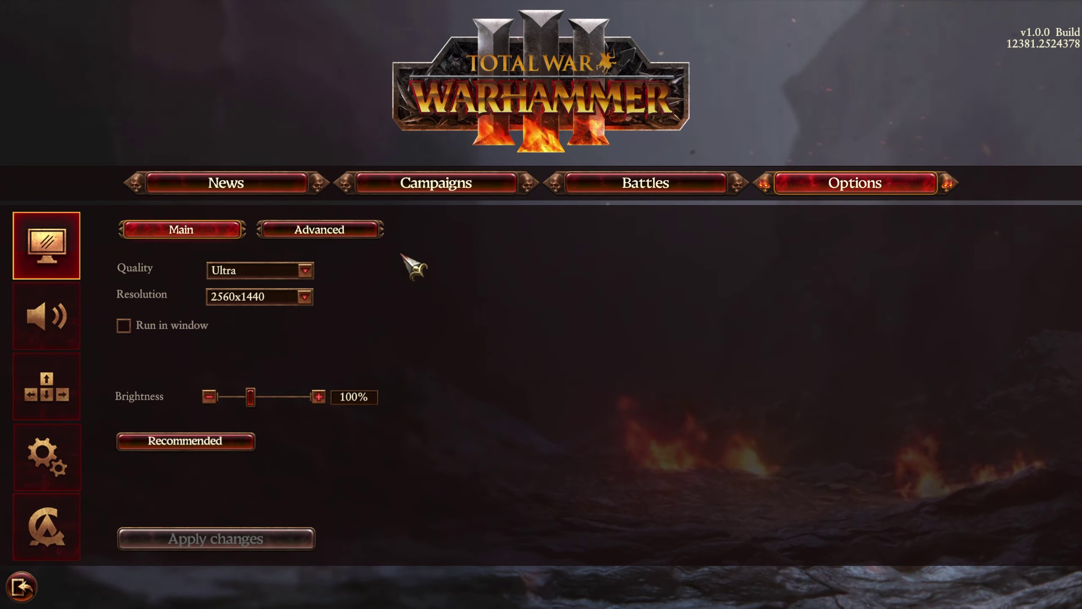
# In the advanced graphics settings, try FXAA anti-aliasing and set anti-aliasing to Off
pyautogui.click(374, 231)
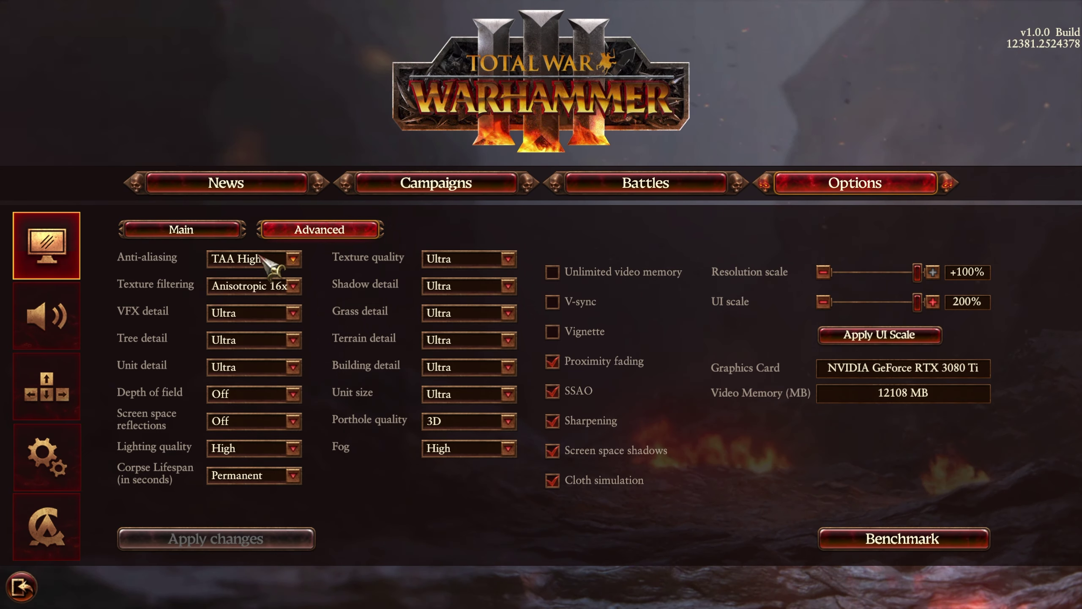
pyautogui.click(273, 259)
pyautogui.click(254, 281)
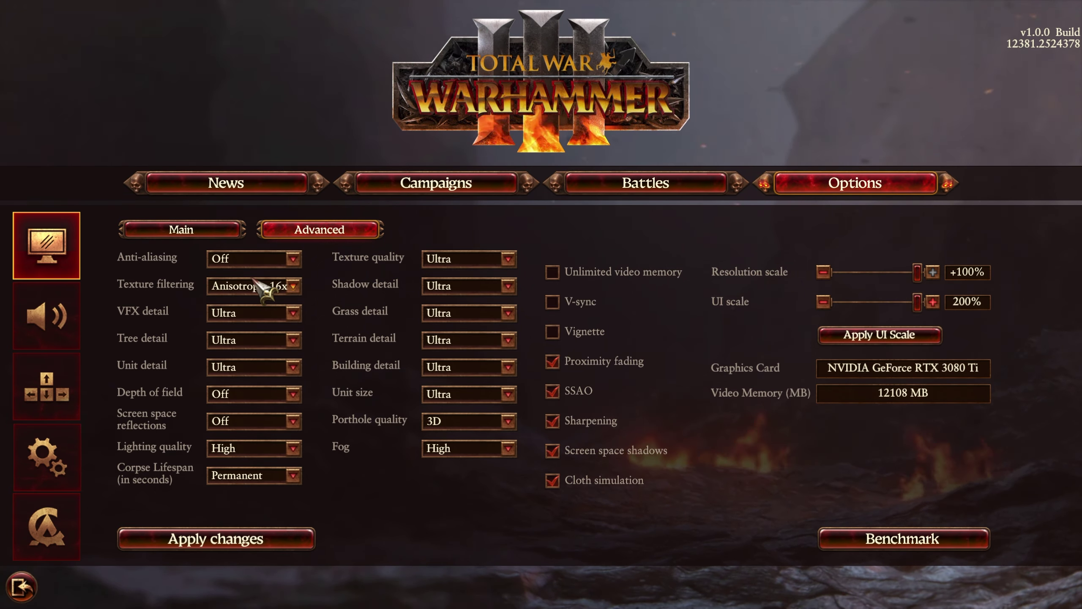
pyautogui.click(292, 259)
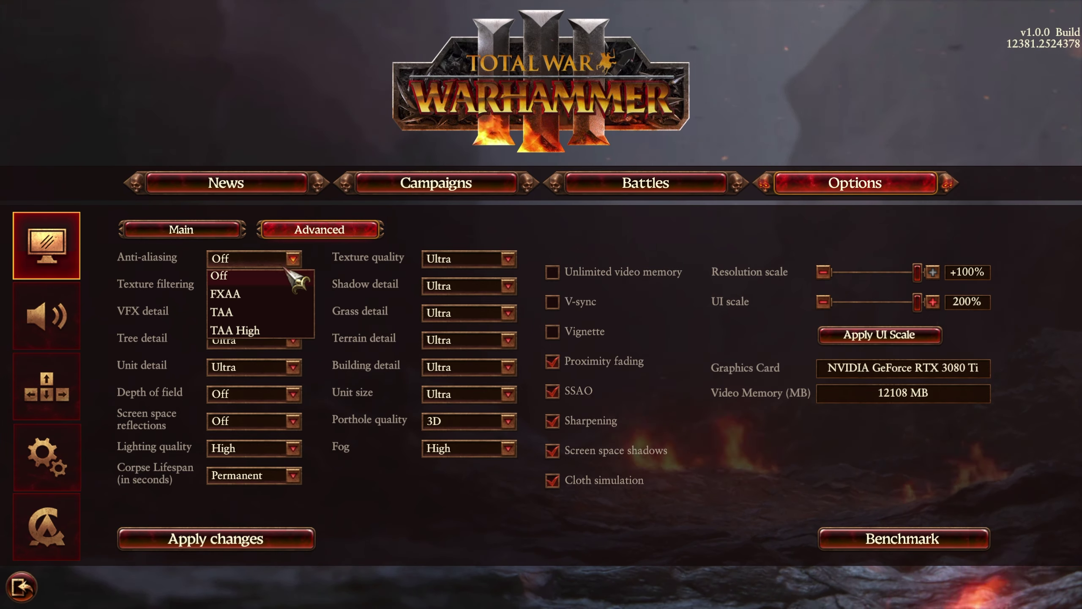
pyautogui.click(255, 294)
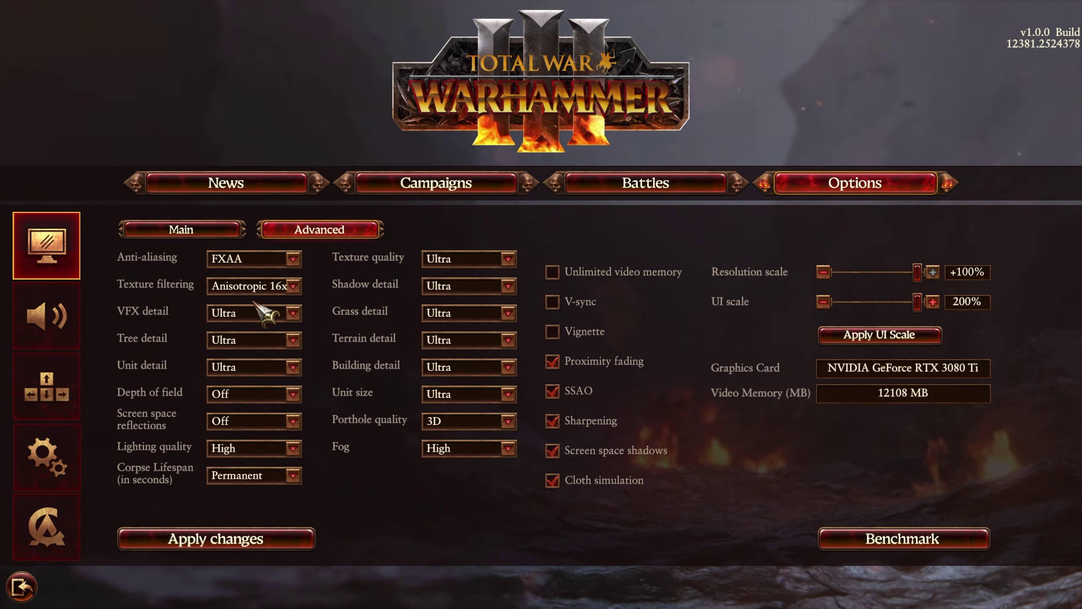
pyautogui.click(256, 259)
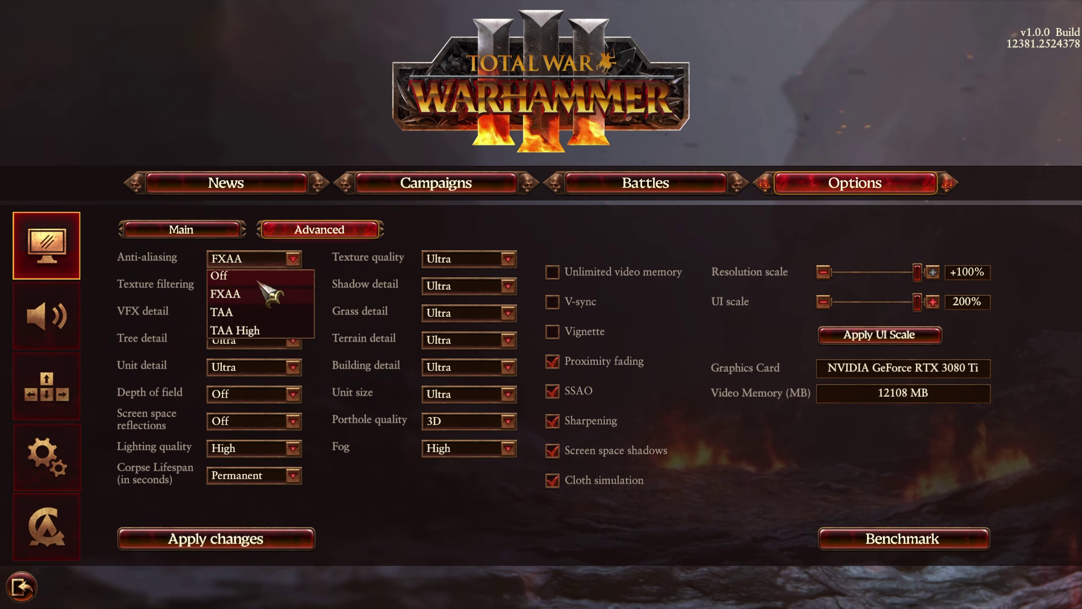
pyautogui.click(272, 276)
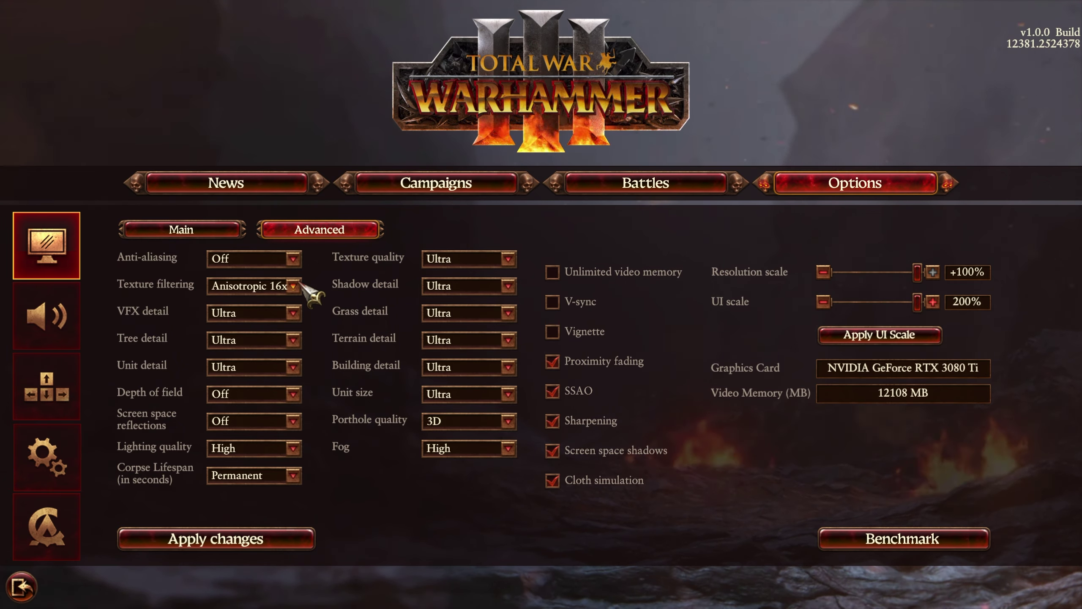
# Check the texture filtering choices and set VFX detail to Medium in the advanced graphics settings
pyautogui.click(312, 295)
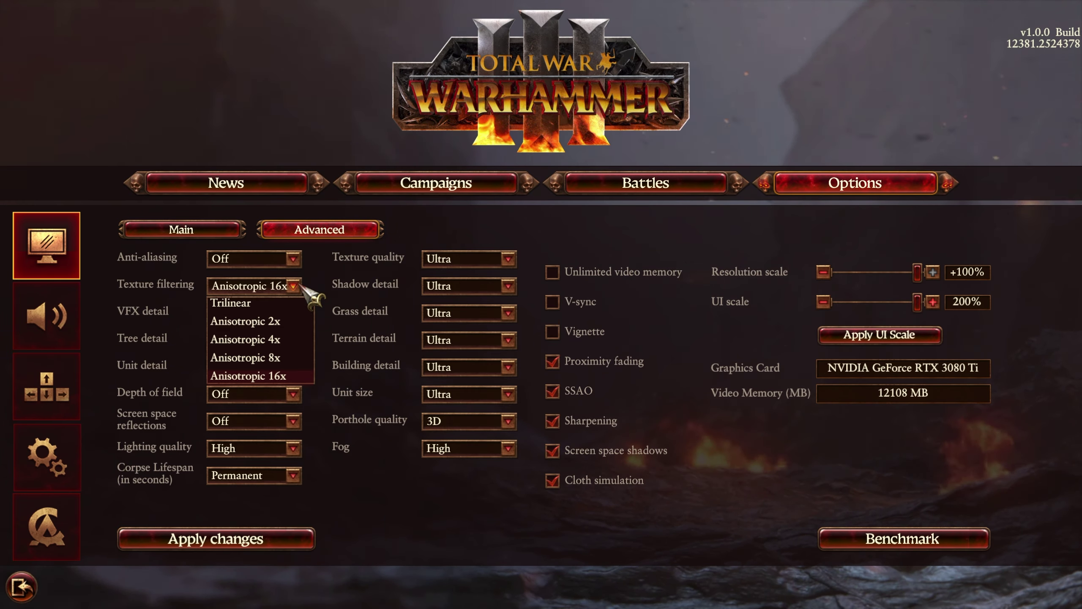
pyautogui.click(301, 285)
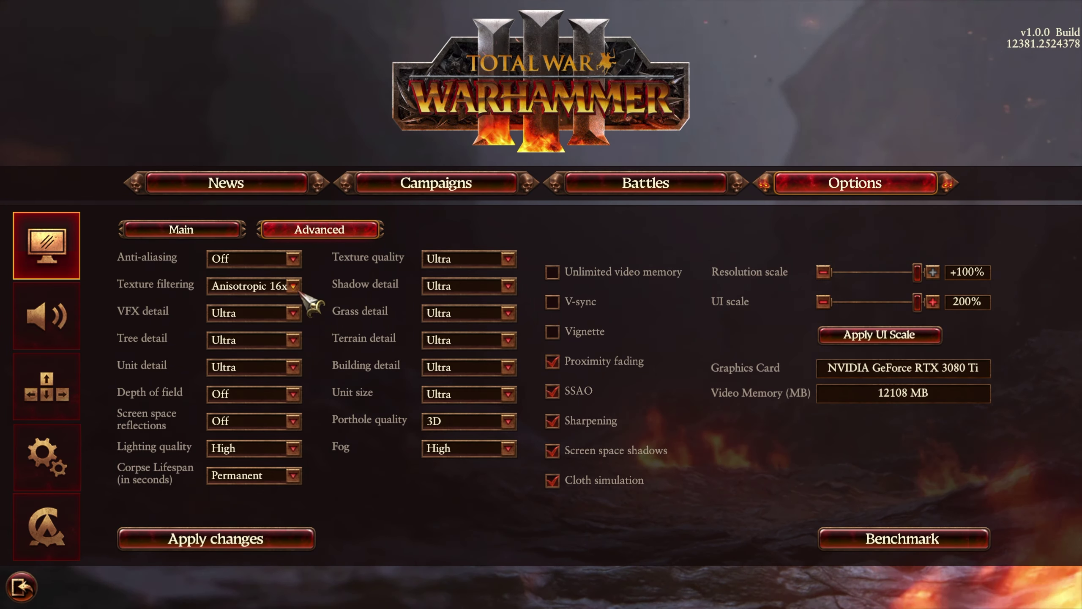
pyautogui.click(296, 315)
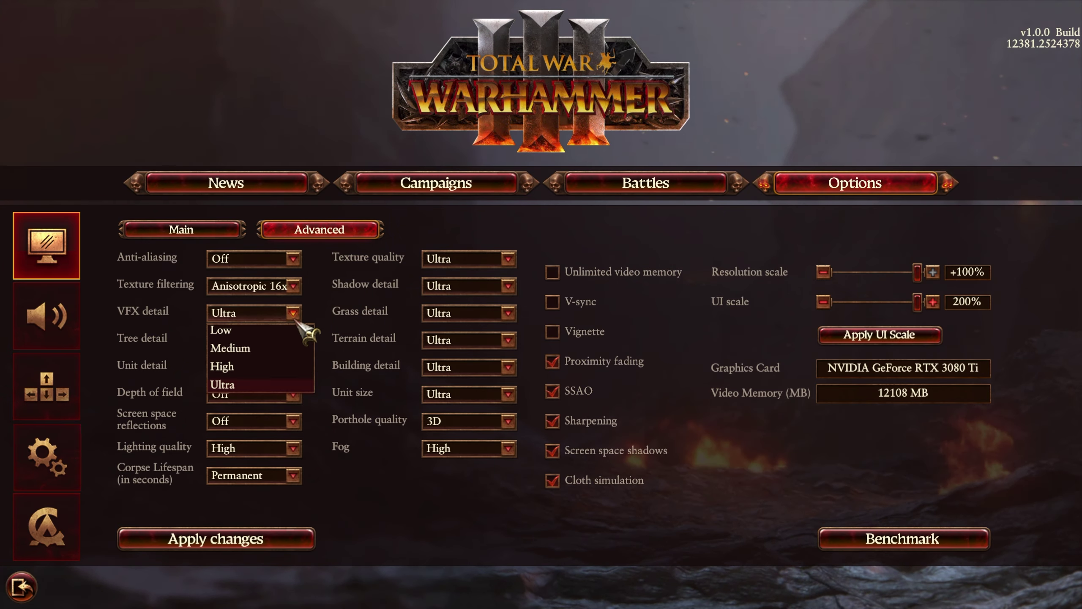
pyautogui.click(290, 348)
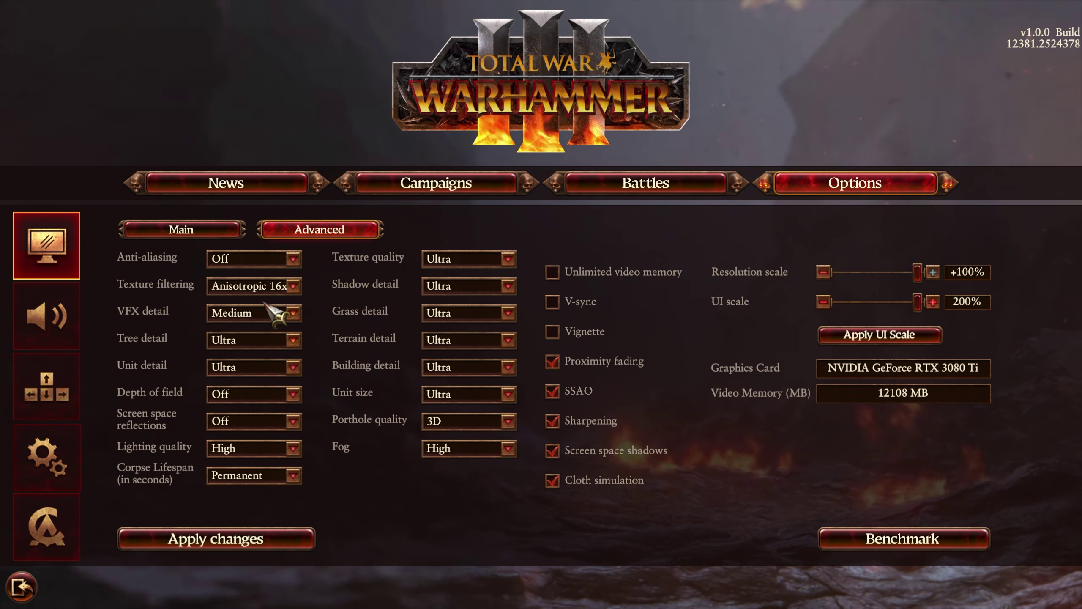
pyautogui.click(294, 315)
pyautogui.click(293, 313)
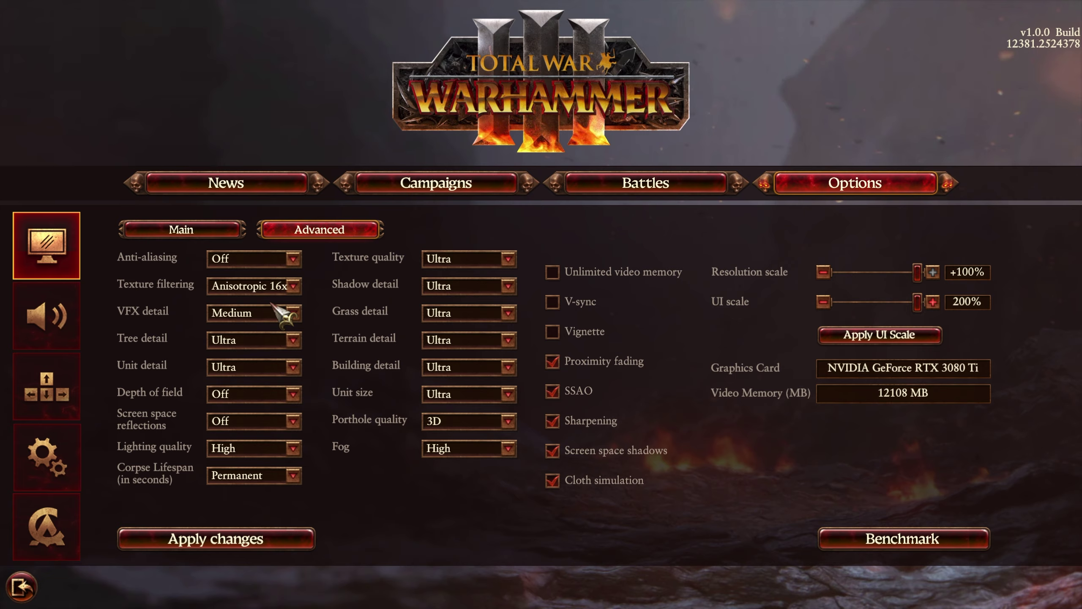
# Set tree detail to Medium and unit detail to Low
pyautogui.click(281, 336)
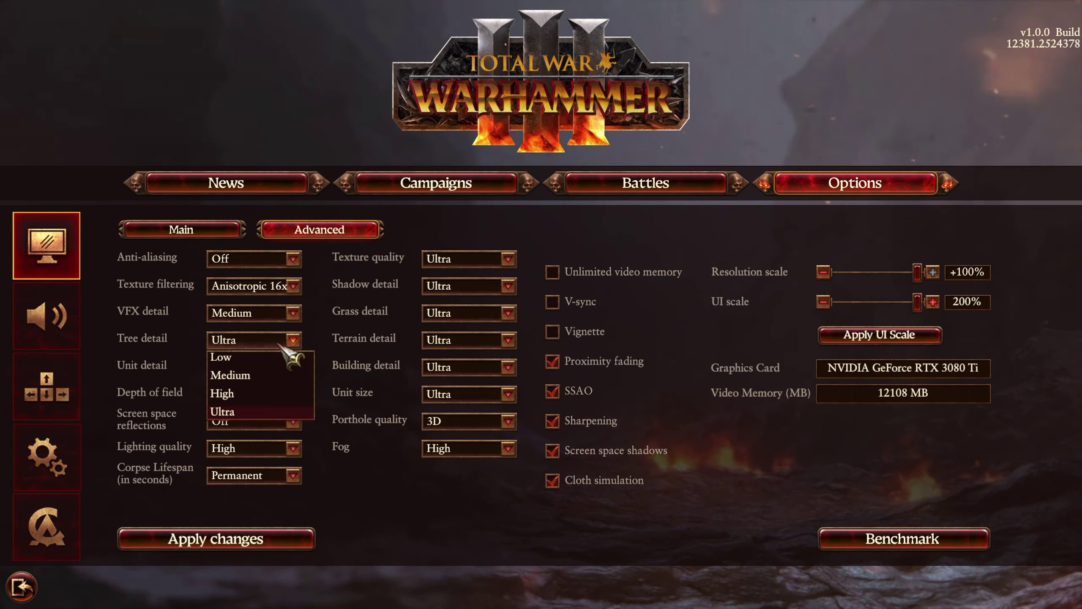
pyautogui.click(273, 375)
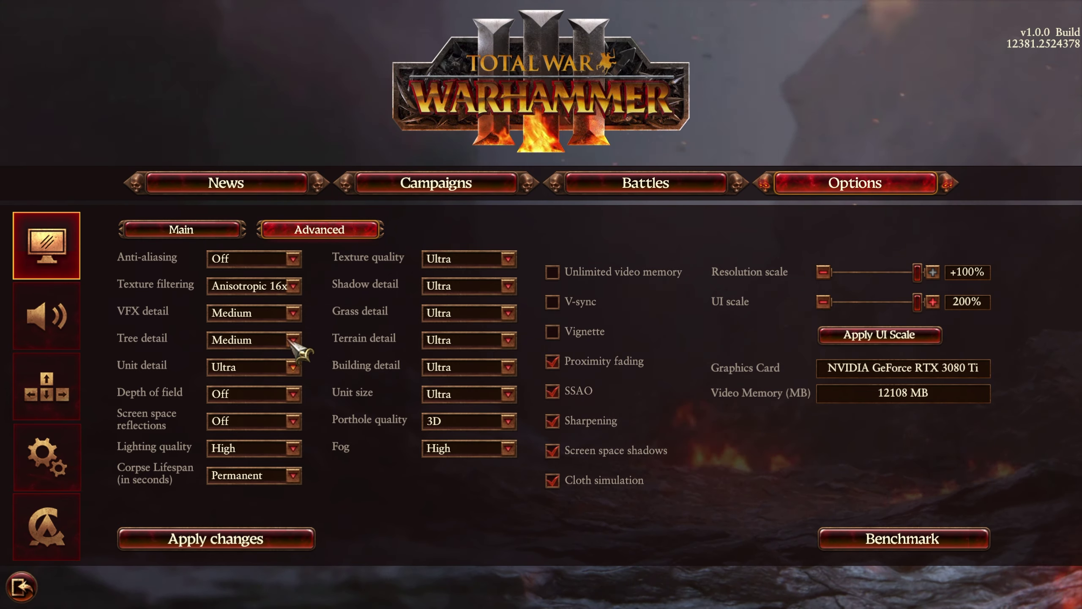
pyautogui.click(271, 367)
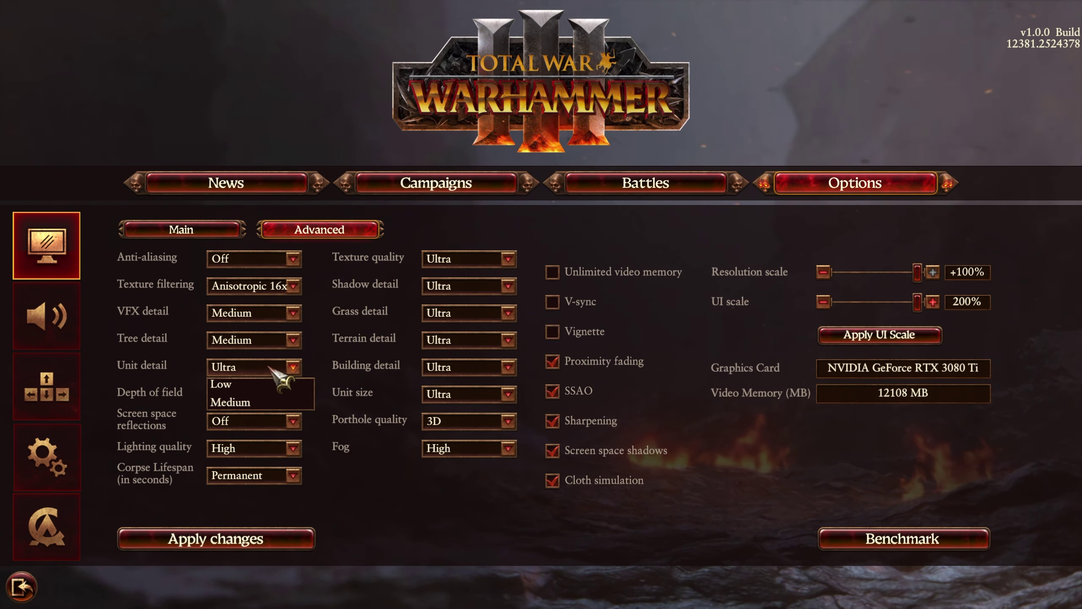
pyautogui.click(275, 402)
pyautogui.click(277, 368)
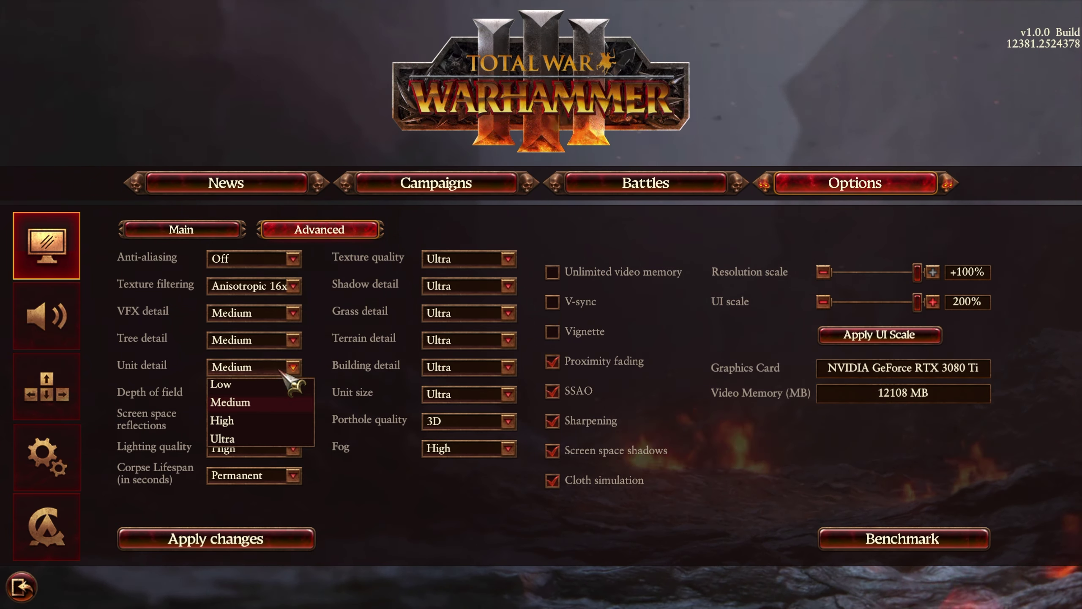
pyautogui.click(277, 386)
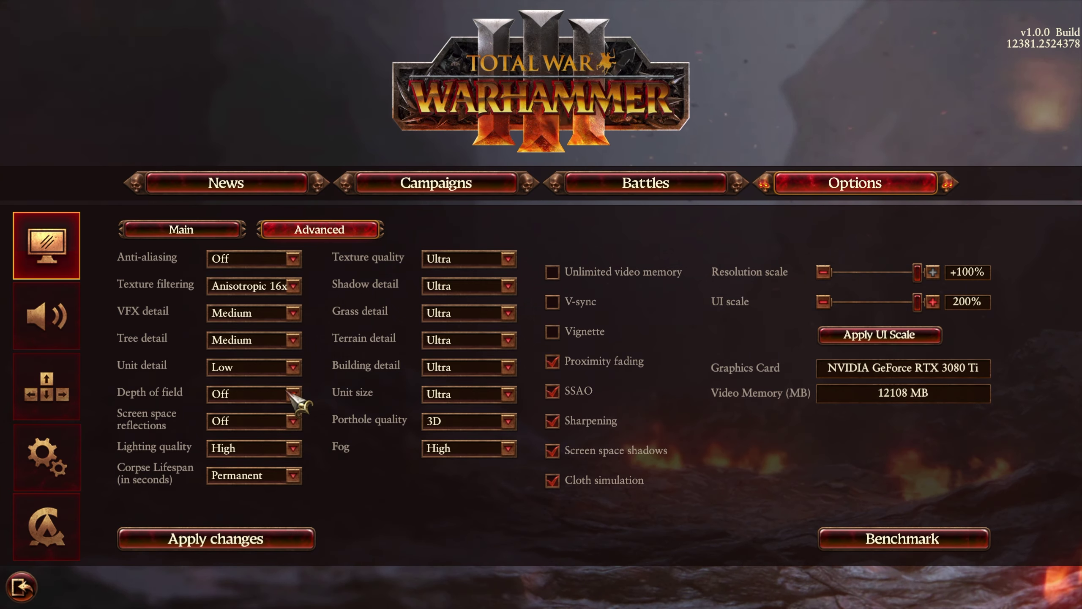
# Keep screen space reflections Off and set lighting quality to Low
pyautogui.click(281, 422)
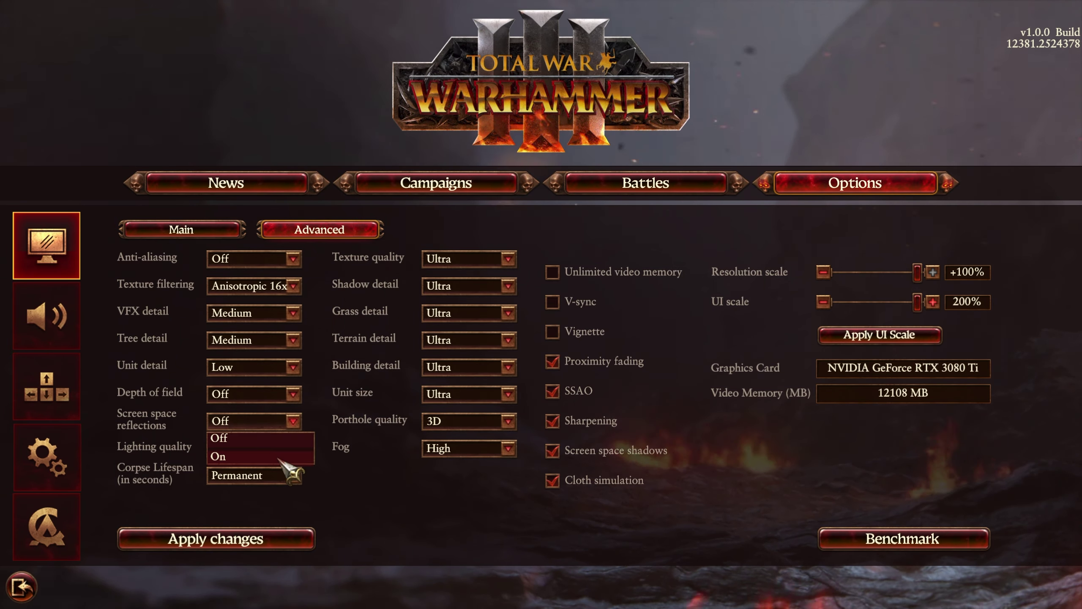
pyautogui.click(278, 436)
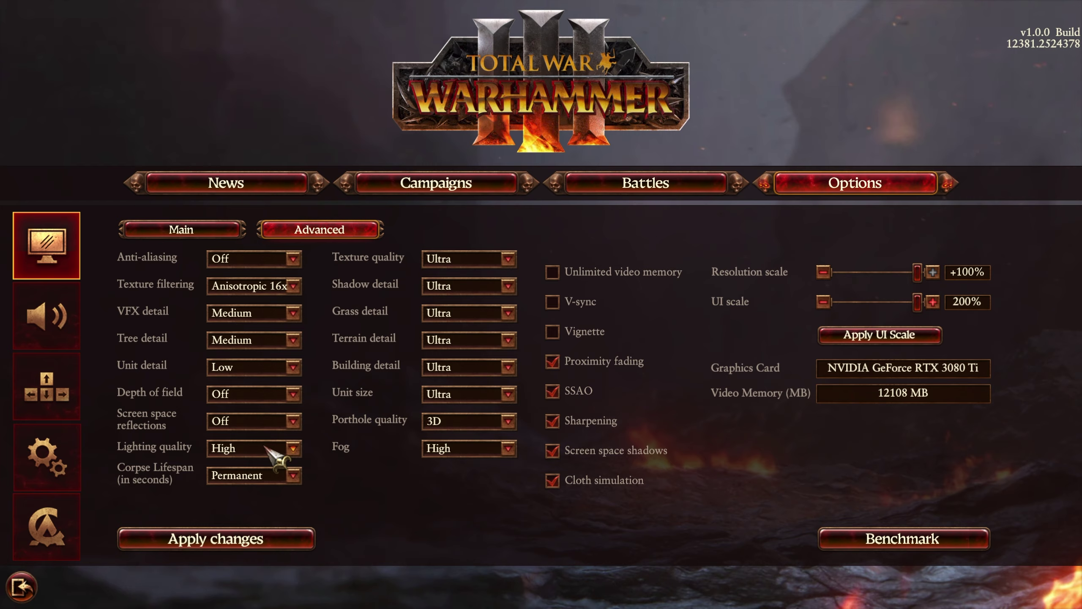
pyautogui.click(266, 447)
pyautogui.click(272, 467)
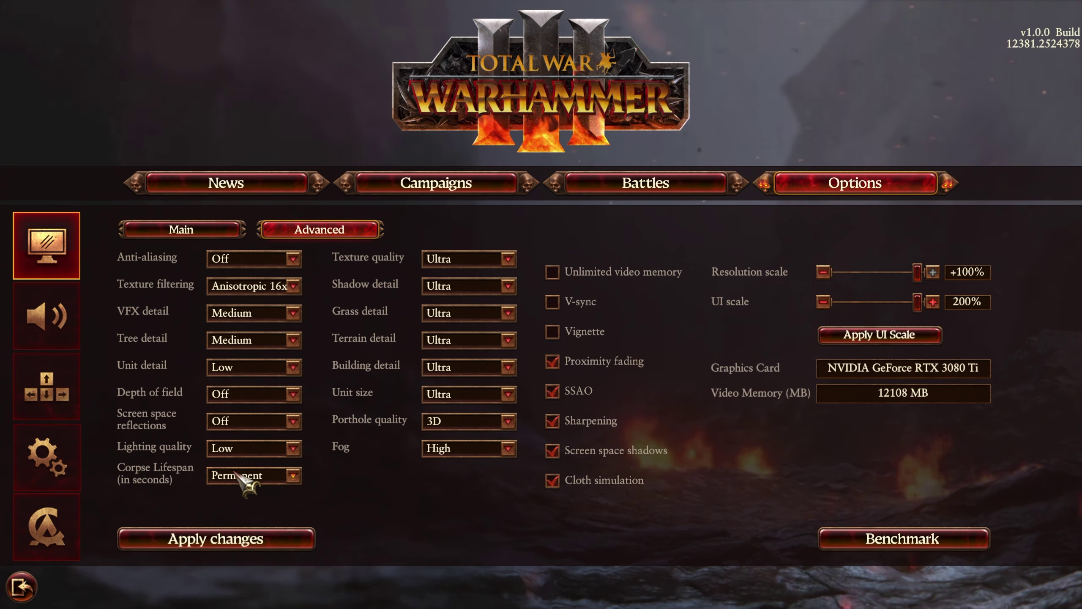
# Check the corpse lifespan choices and keep texture quality at Ultra
pyautogui.click(275, 473)
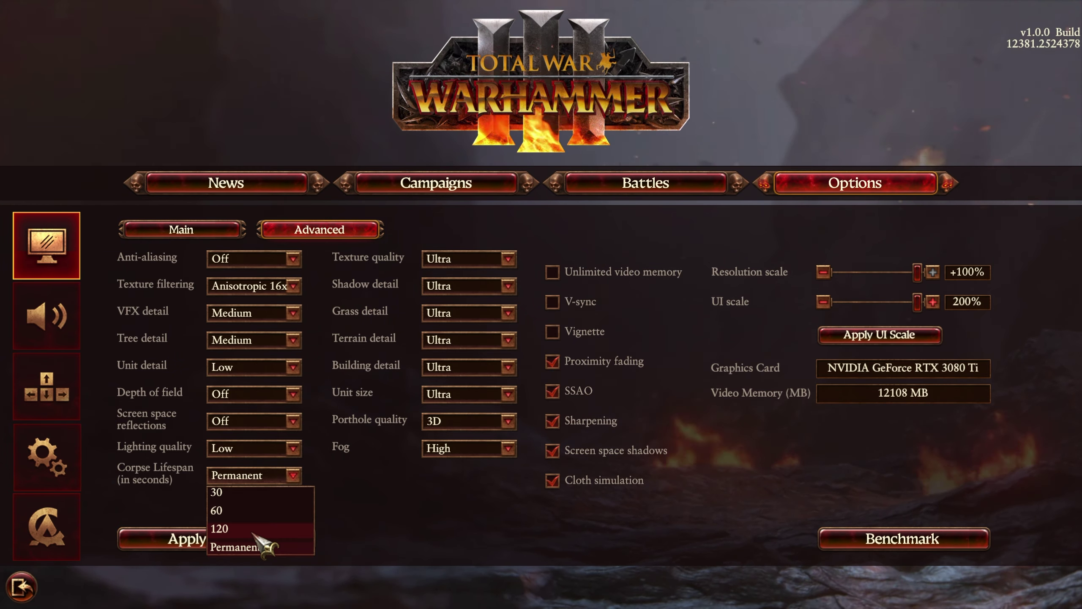
pyautogui.click(262, 476)
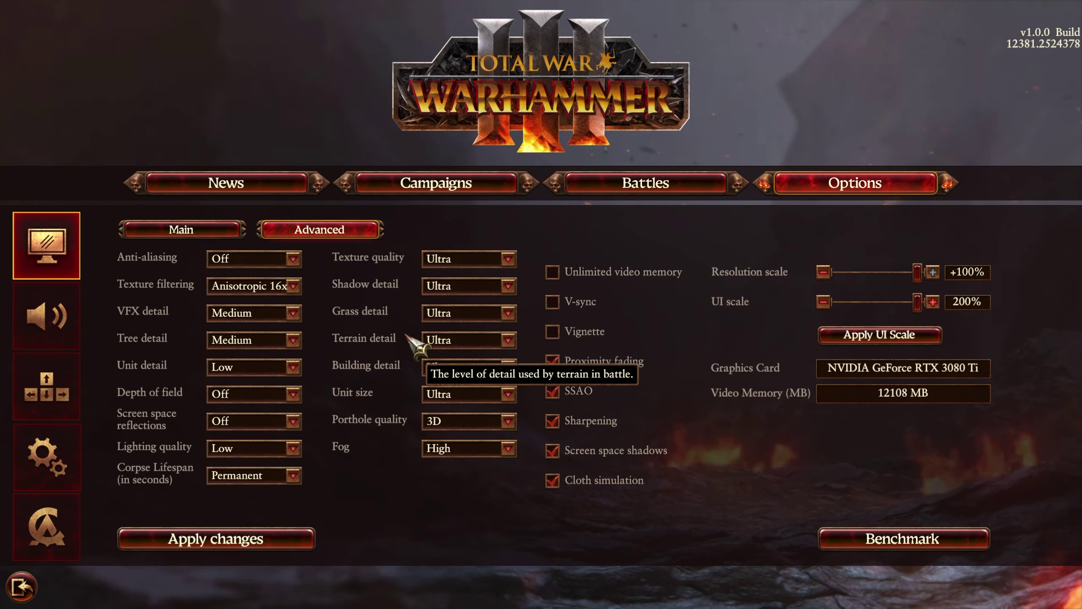
pyautogui.click(486, 259)
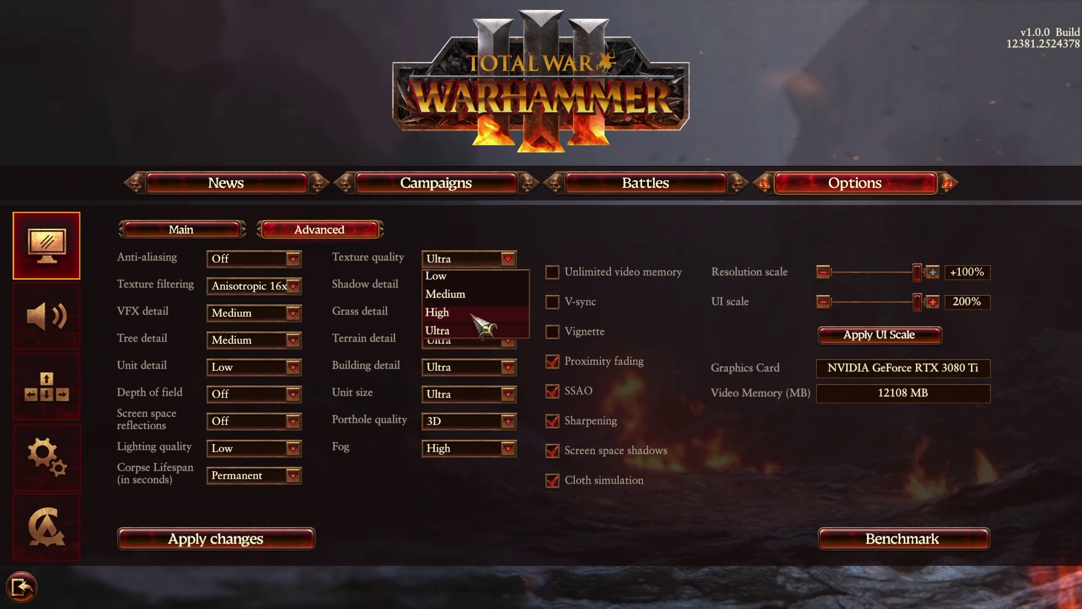
pyautogui.click(464, 329)
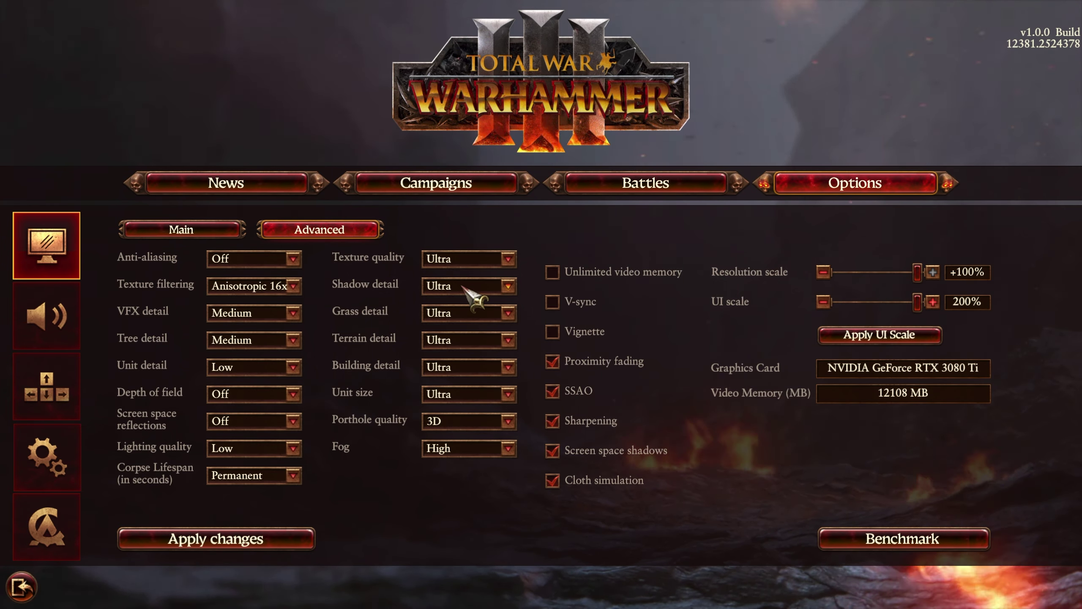
# Set shadow detail to Medium and grass detail to Low
pyautogui.click(463, 287)
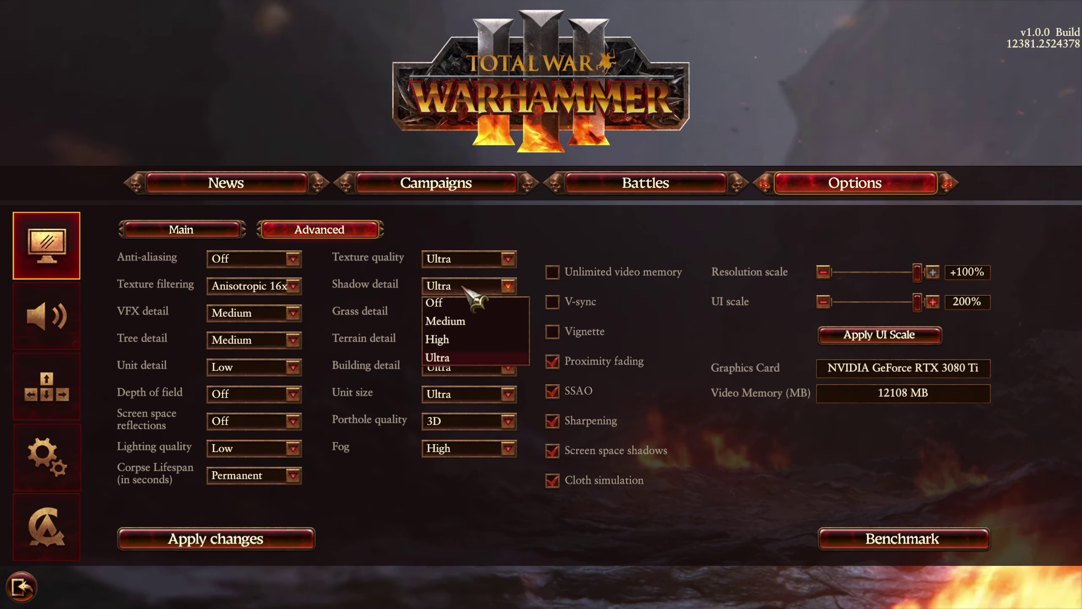
pyautogui.click(469, 320)
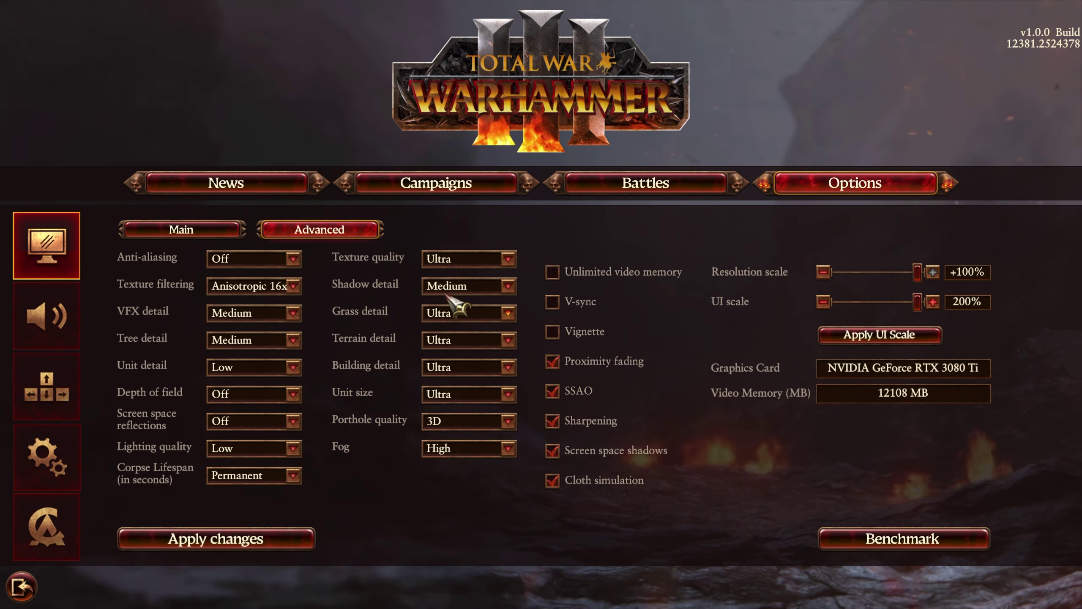
pyautogui.click(494, 284)
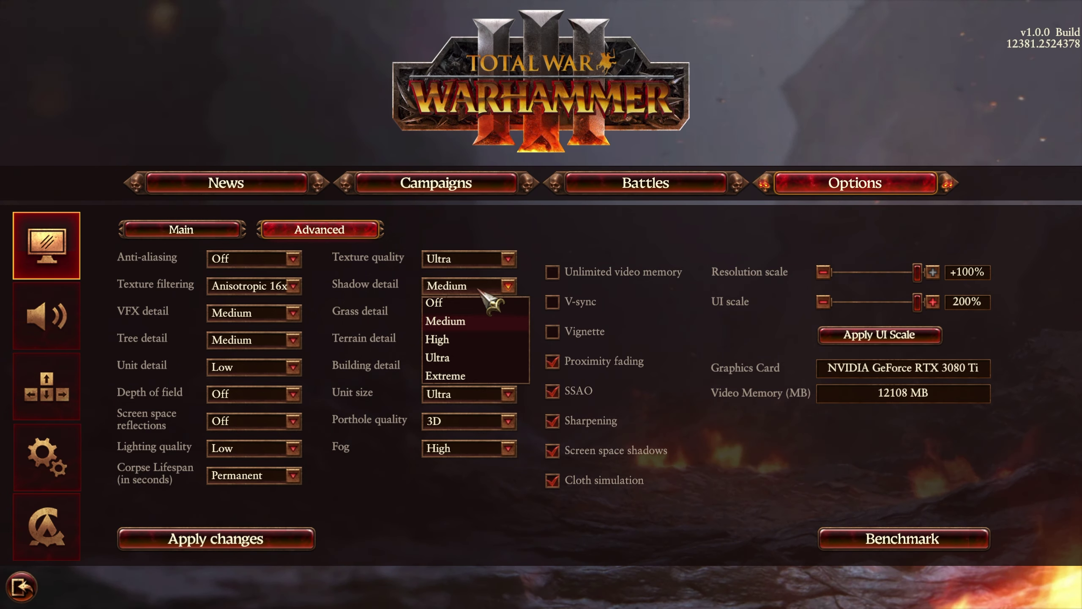
pyautogui.click(480, 291)
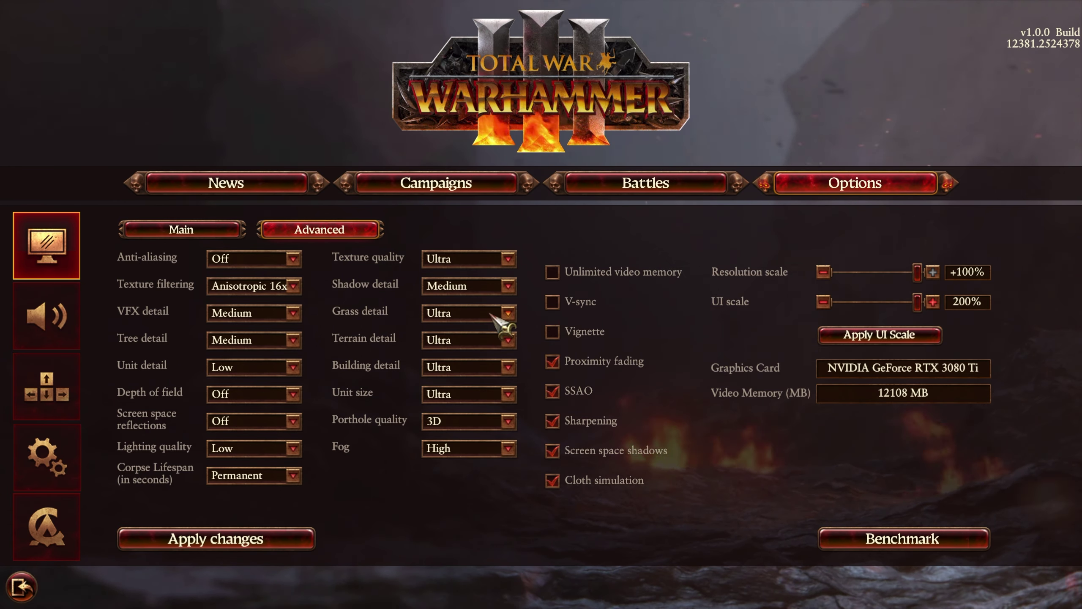
pyautogui.click(490, 315)
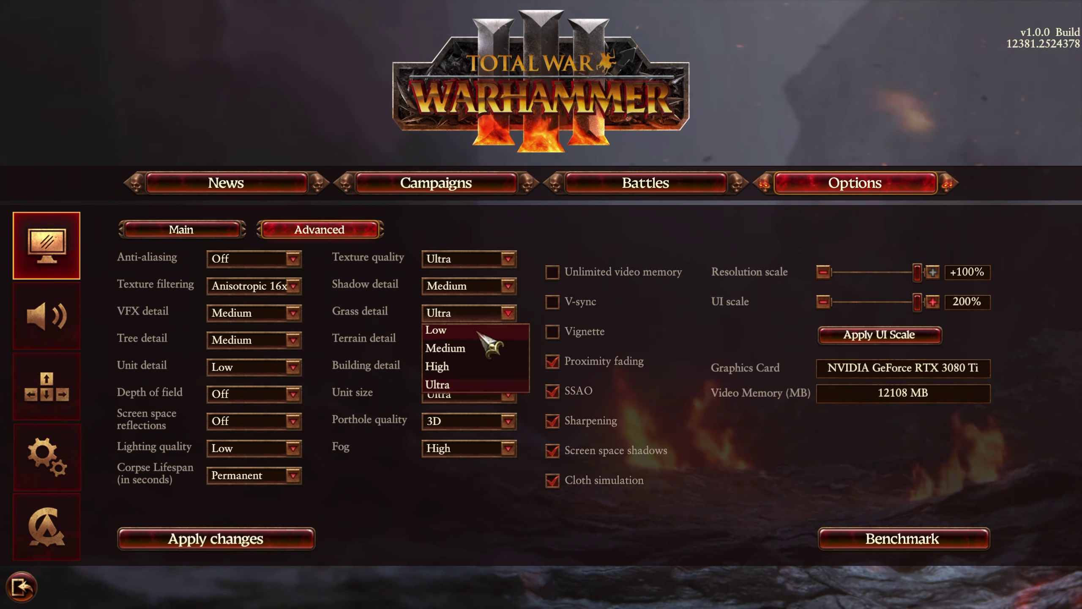
pyautogui.click(485, 331)
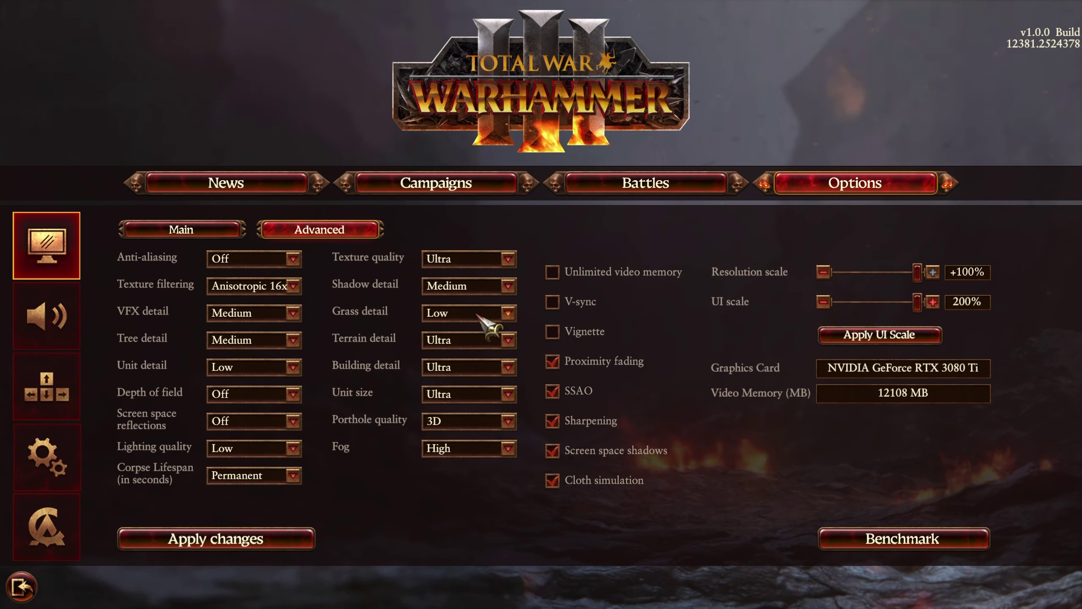
# Set both terrain detail and building detail to Medium
pyautogui.click(484, 336)
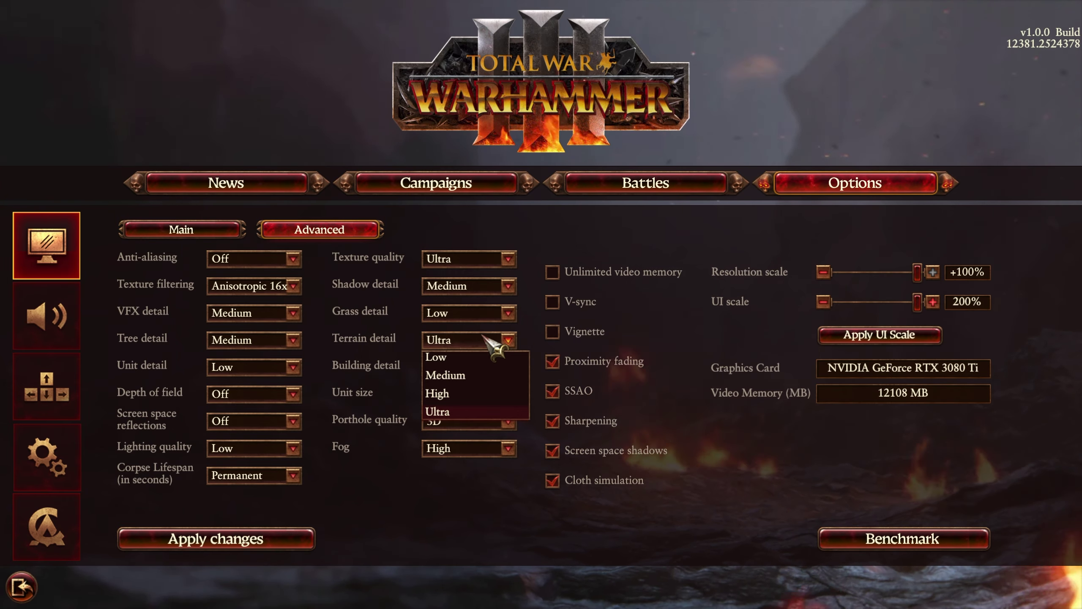
pyautogui.click(469, 376)
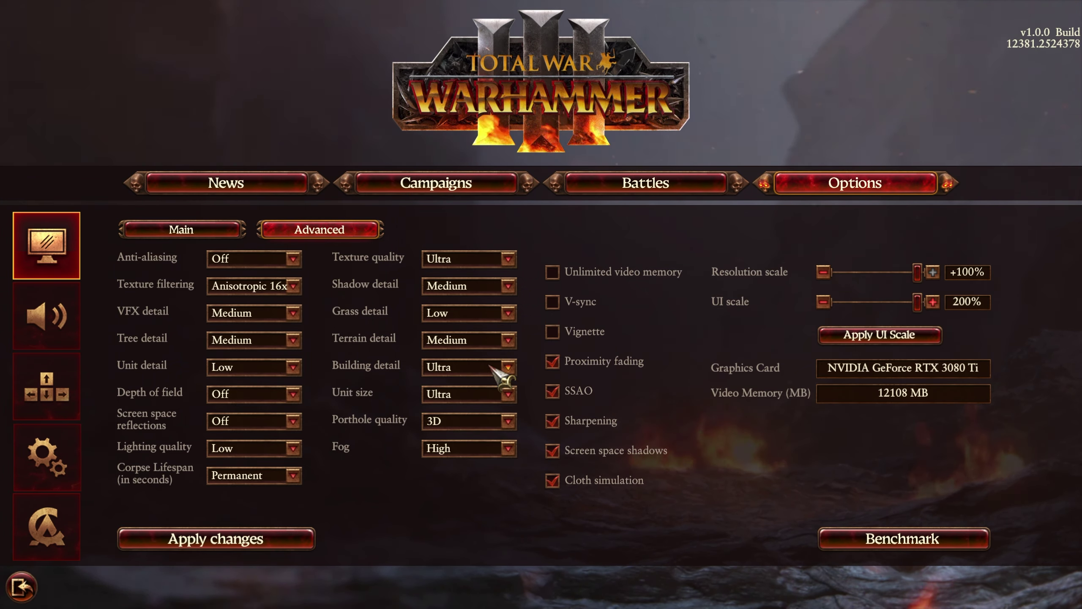
pyautogui.click(477, 367)
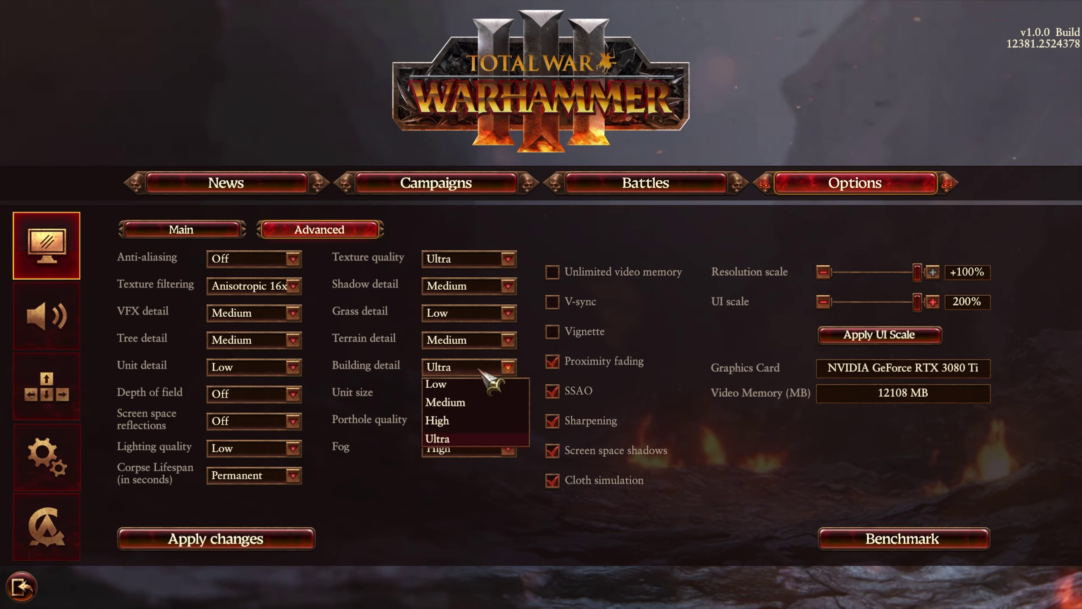
pyautogui.click(479, 404)
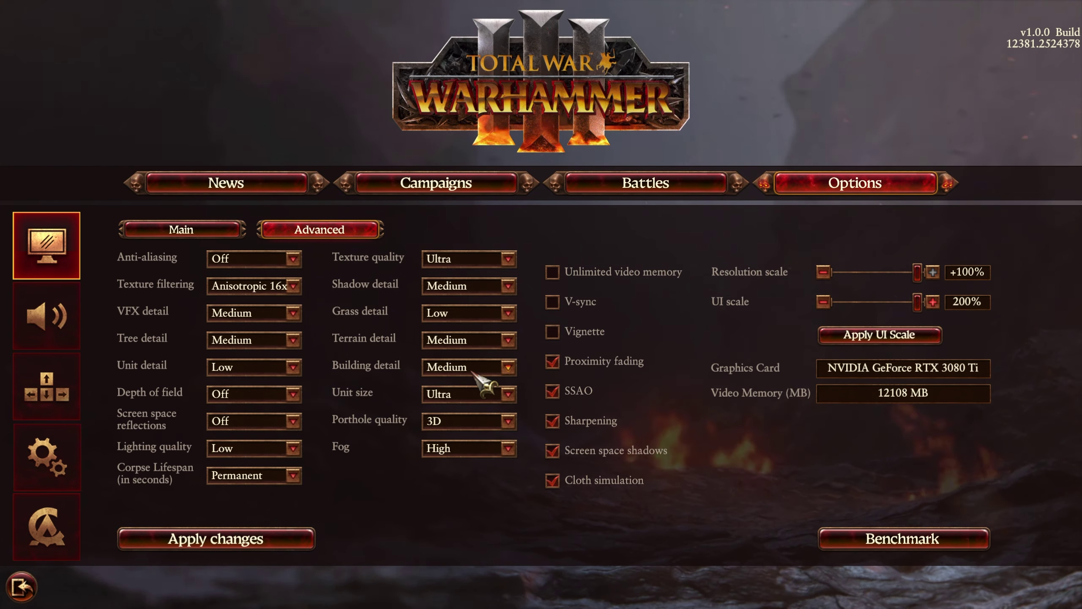
# Examine the available choices for unit size and porthole quality without changing either setting
pyautogui.click(494, 395)
pyautogui.click(346, 395)
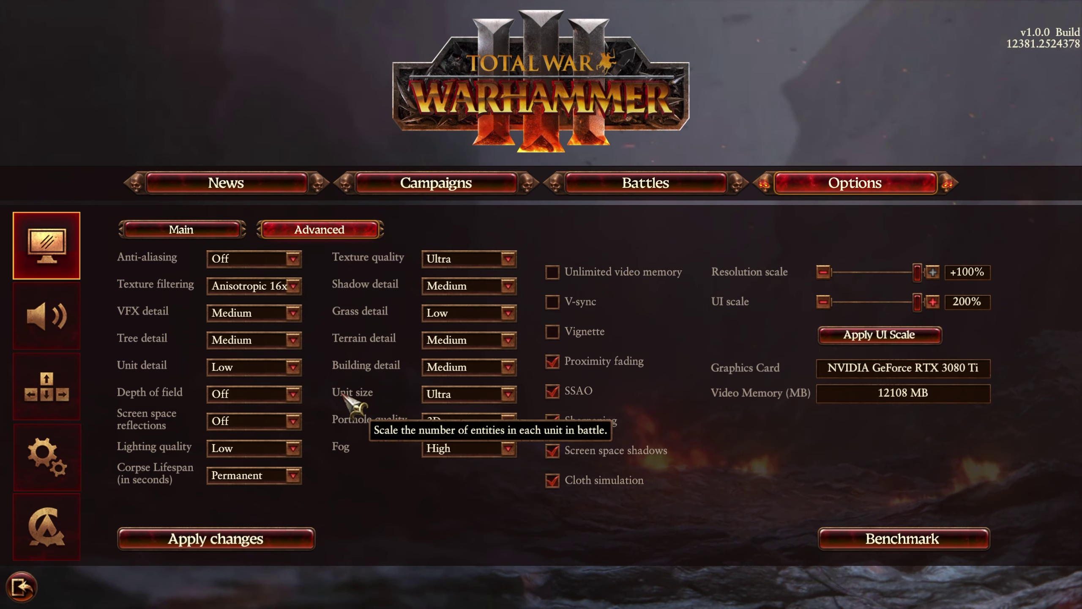
pyautogui.click(458, 398)
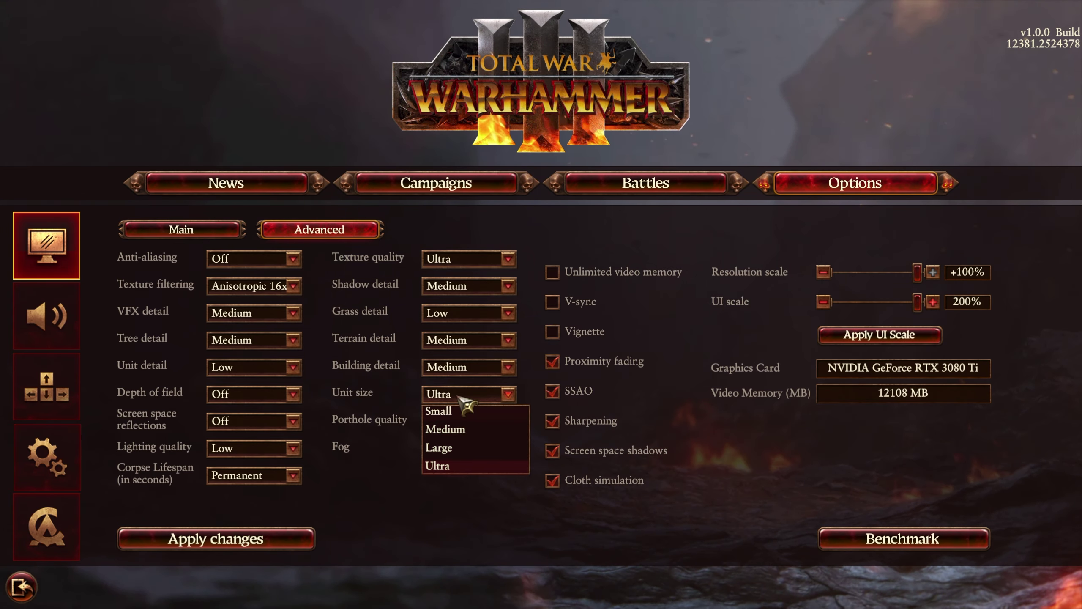
pyautogui.click(402, 432)
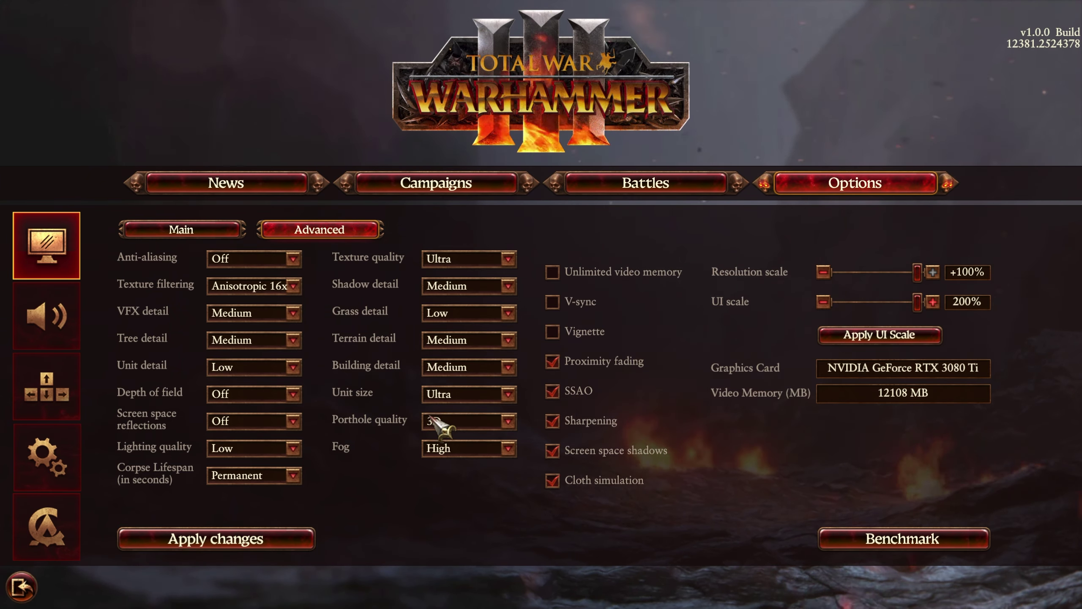
pyautogui.click(462, 421)
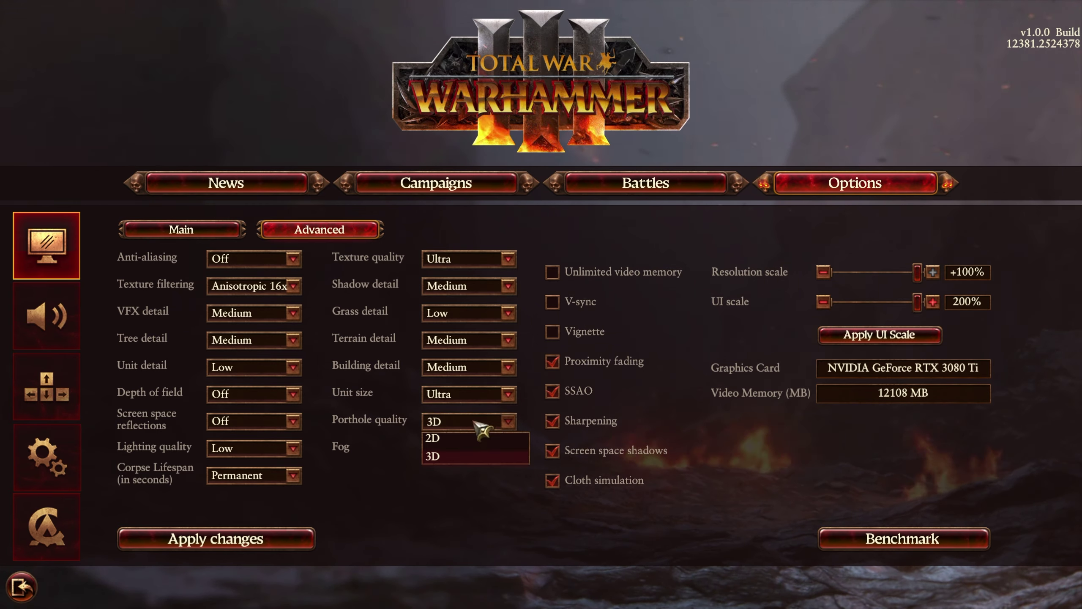
pyautogui.click(475, 422)
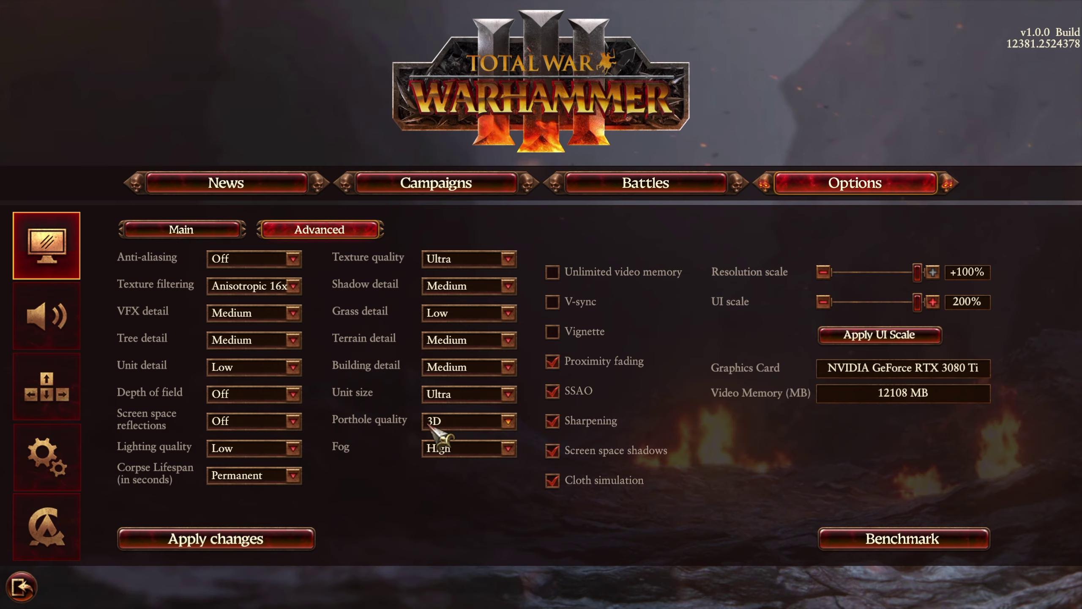
# Set the fog quality to Low in the advanced graphics settings
pyautogui.moveTo(379, 449)
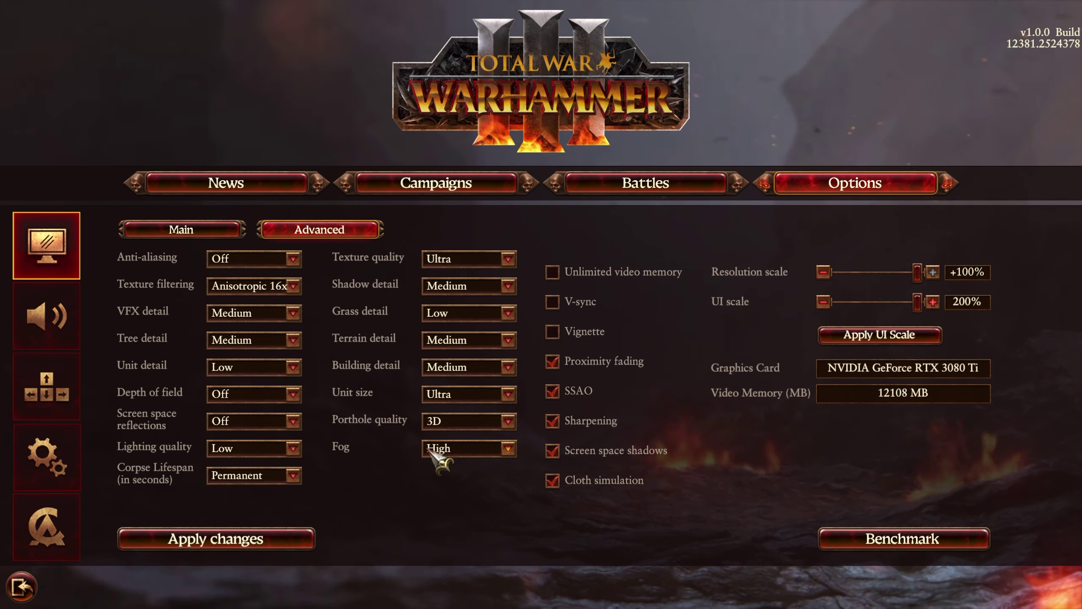
pyautogui.click(463, 450)
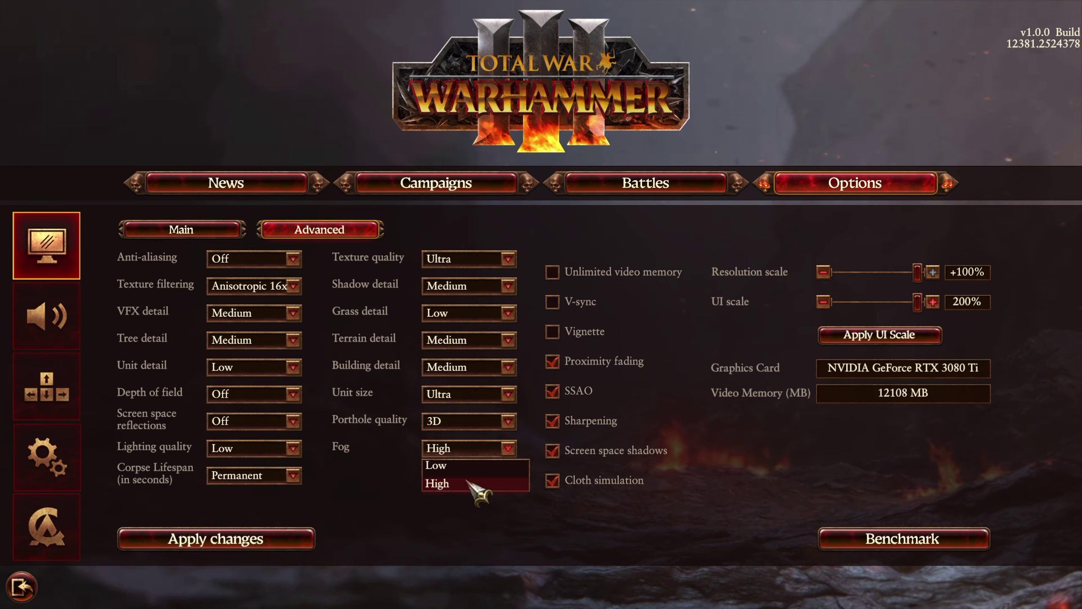
pyautogui.click(452, 465)
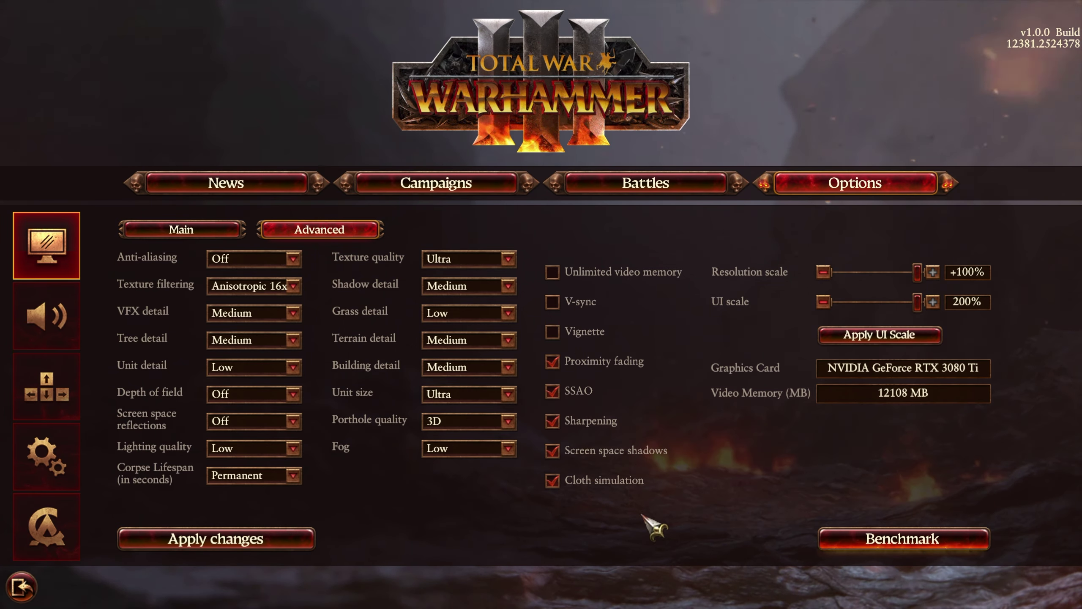
# Apply the changed advanced graphics settings
pyautogui.click(237, 544)
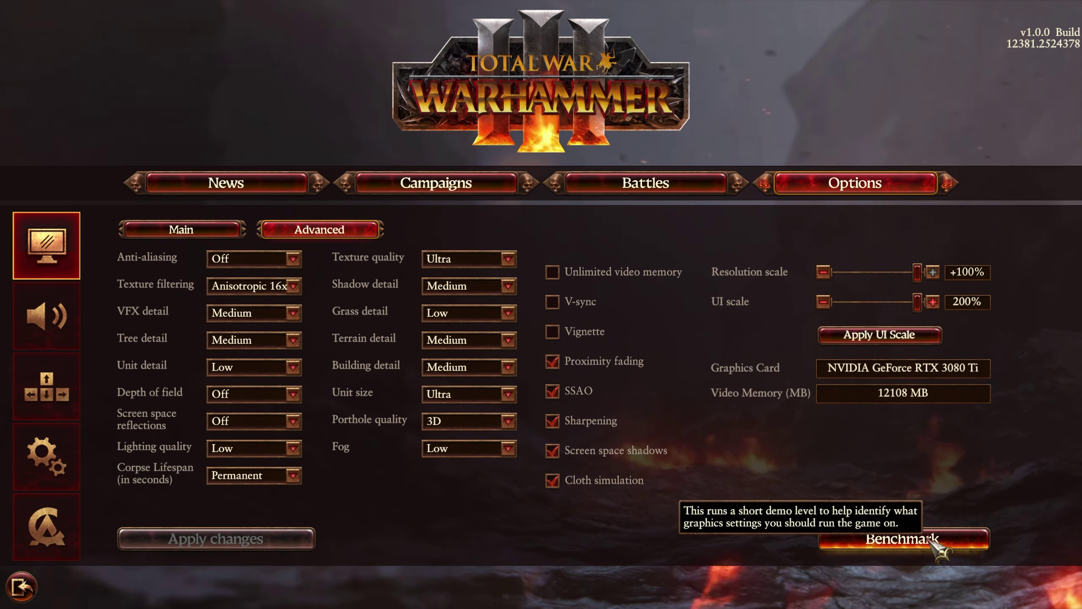
# Look through the sound settings with their audio quality choices, the controls, the game settings and the credits, and return to the options overview
pyautogui.click(51, 320)
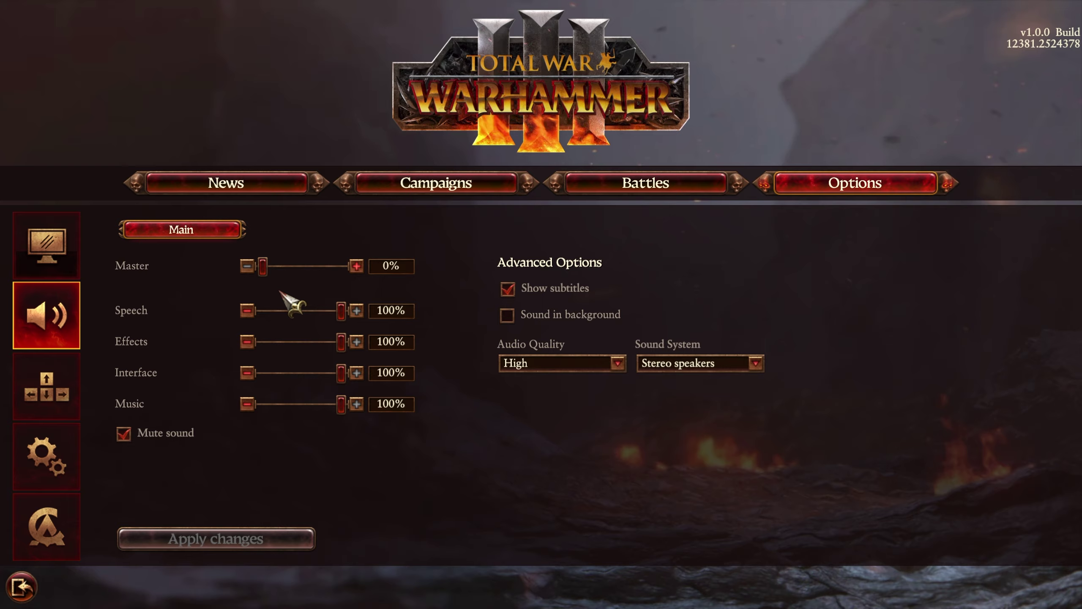
pyautogui.click(571, 363)
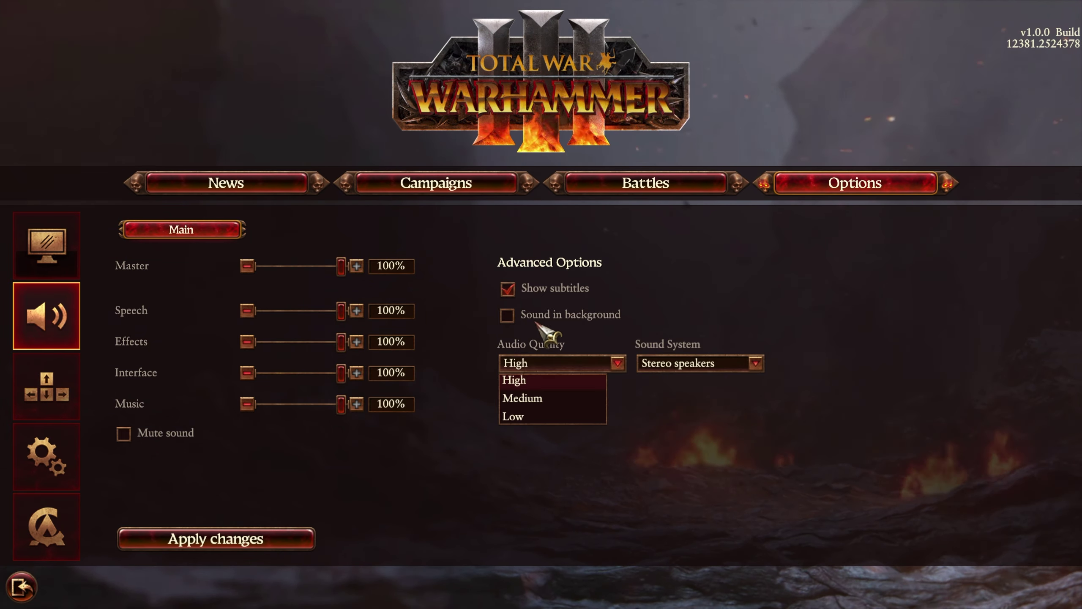
pyautogui.click(593, 363)
pyautogui.click(46, 386)
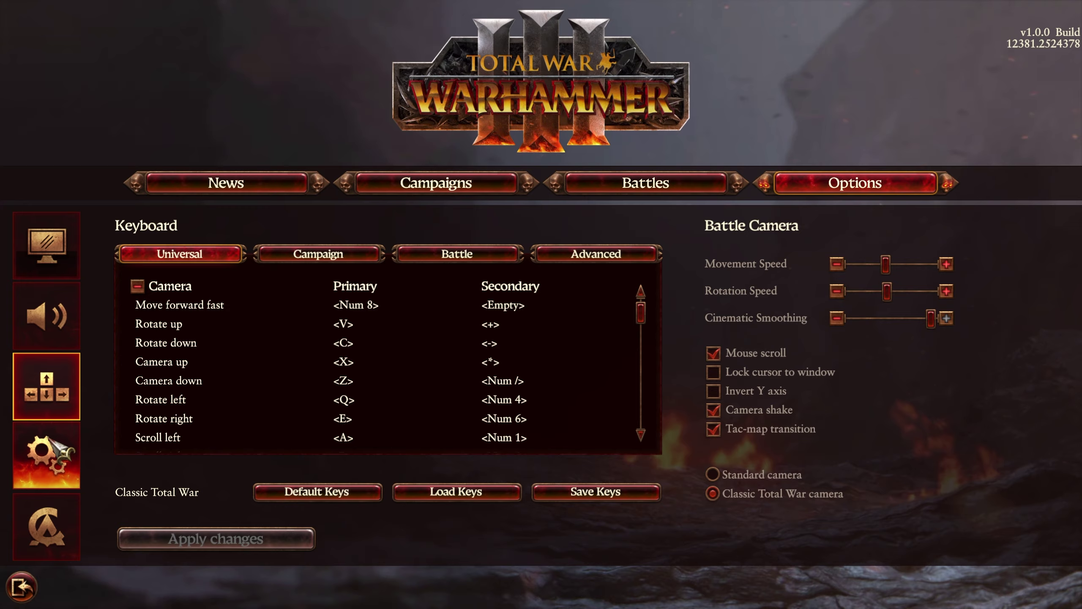
pyautogui.click(50, 444)
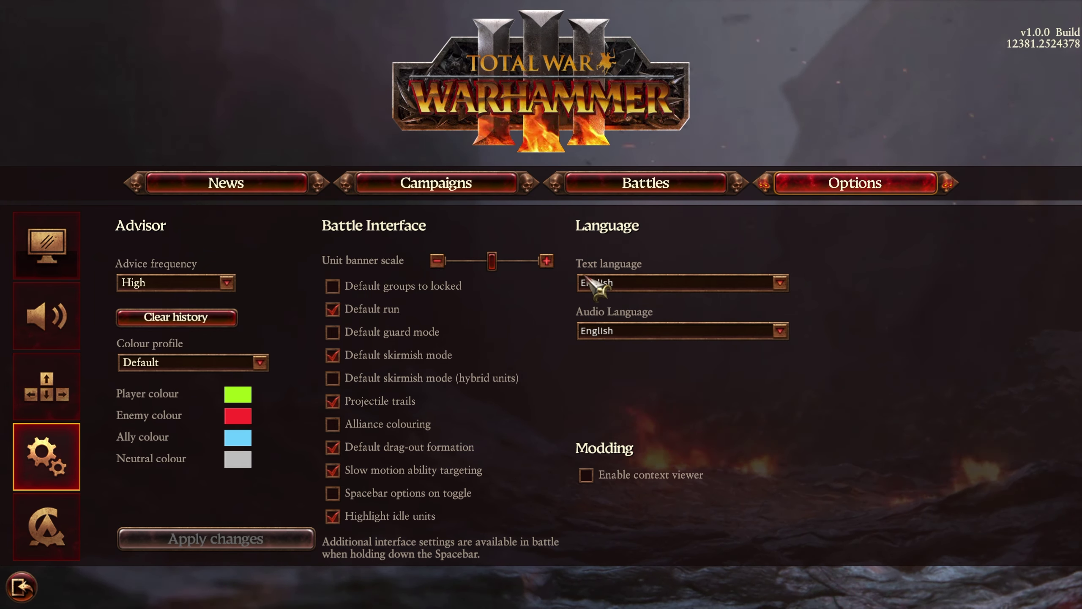
pyautogui.click(64, 527)
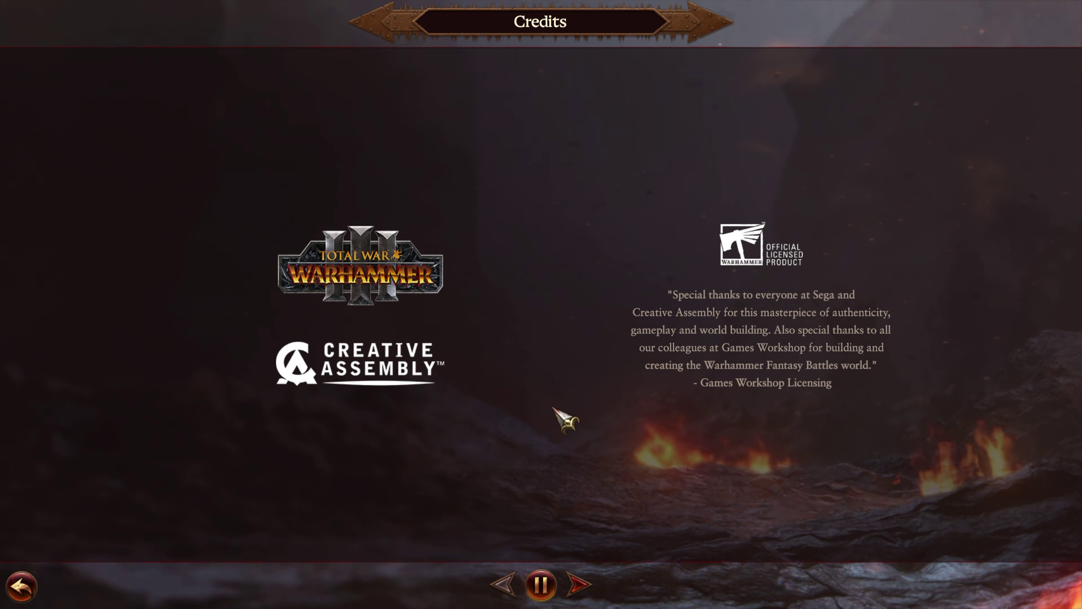
pyautogui.click(21, 586)
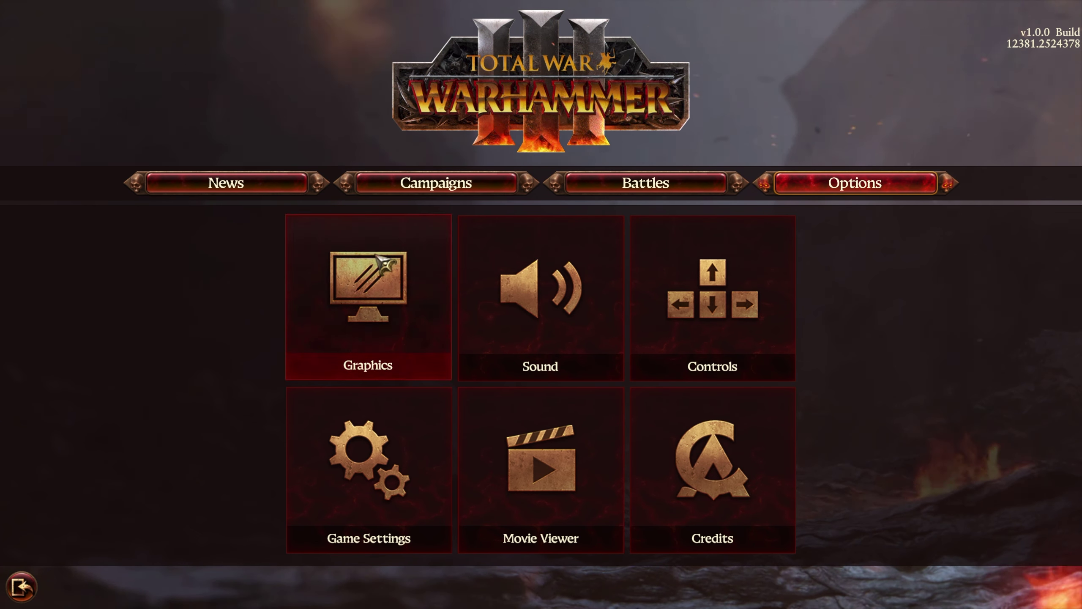
# Run the battle benchmark from the graphics settings and repeat it for a second performance measurement
pyautogui.click(383, 294)
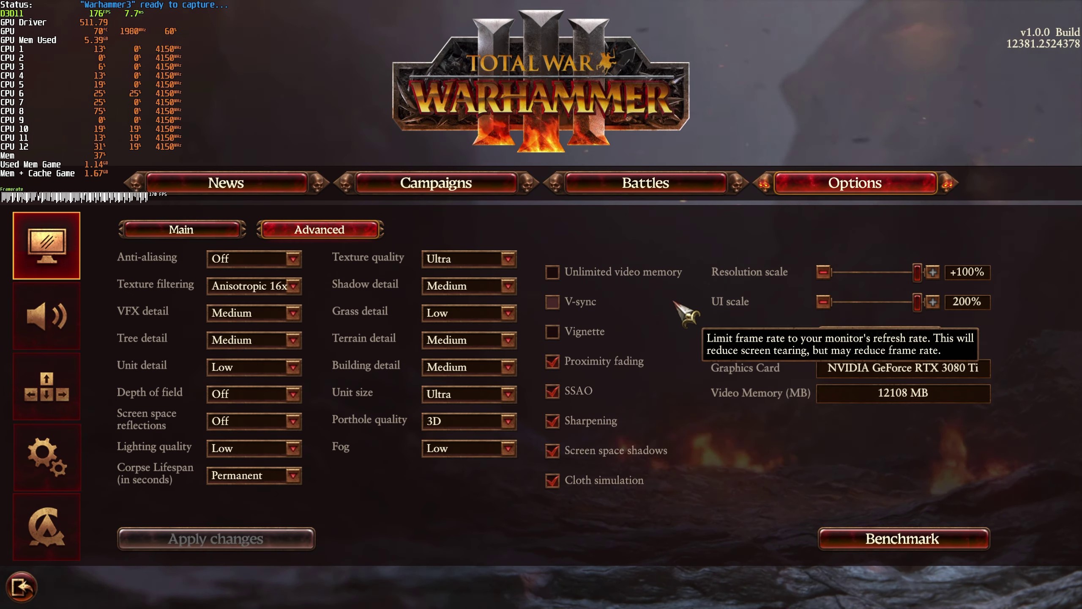
pyautogui.click(884, 539)
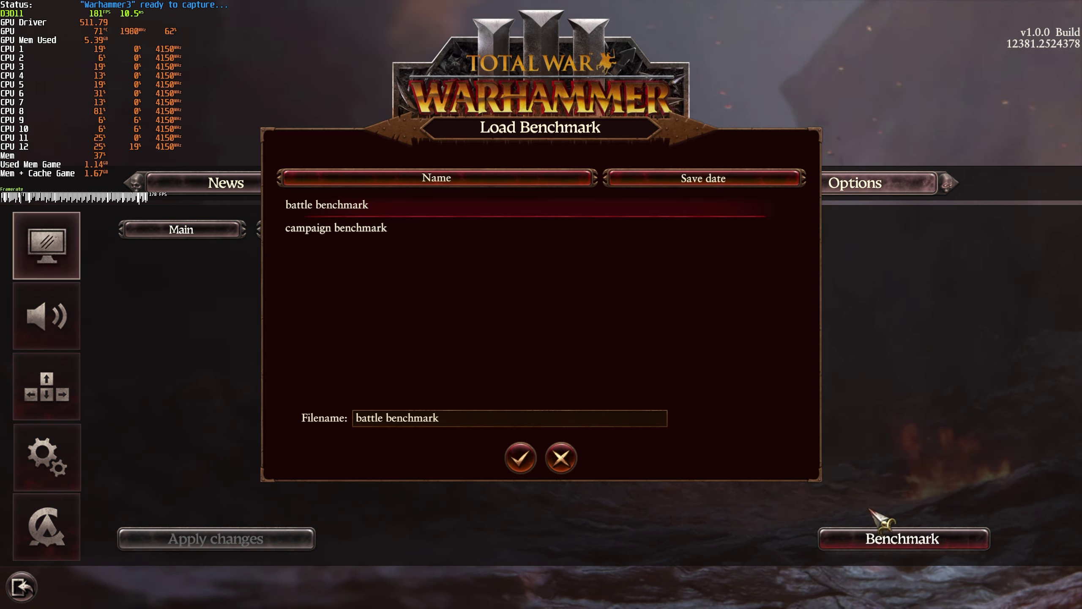
pyautogui.click(521, 460)
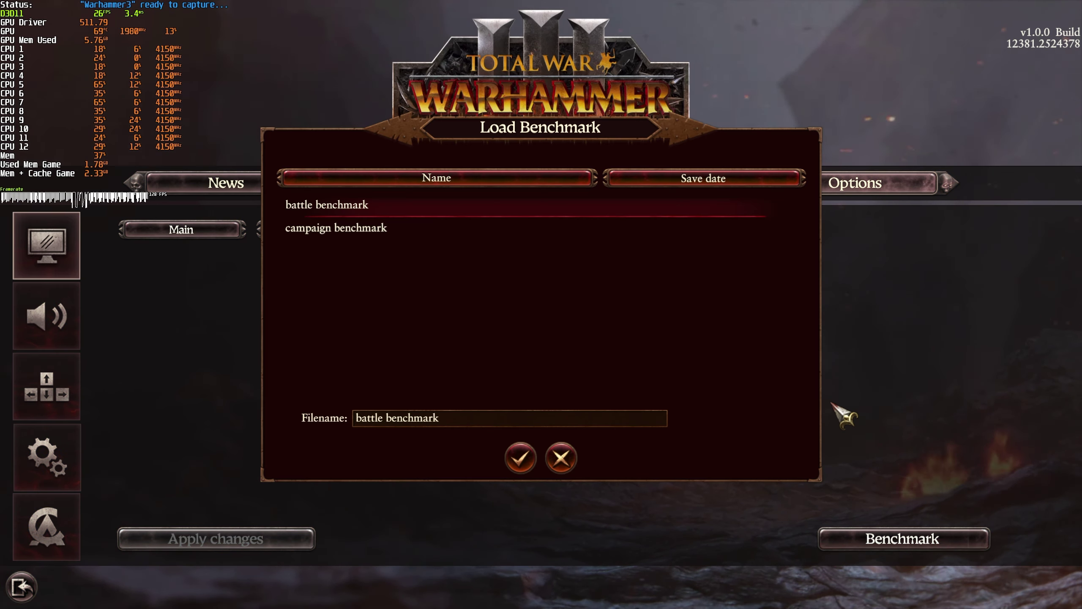
pyautogui.press('Return')
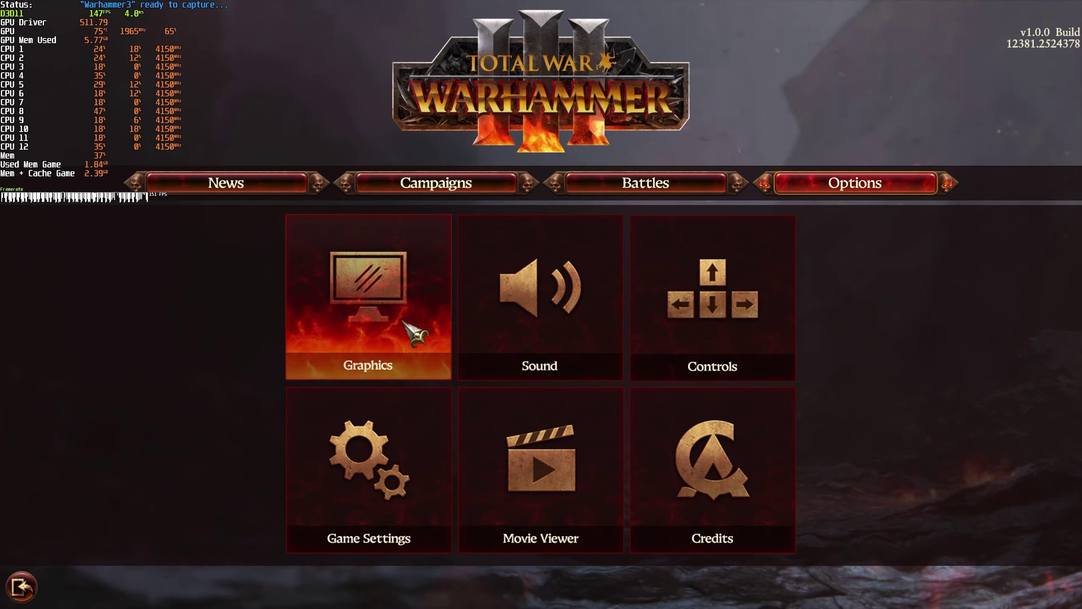
# Review the main and advanced graphics settings and open the campaigns page
pyautogui.click(403, 321)
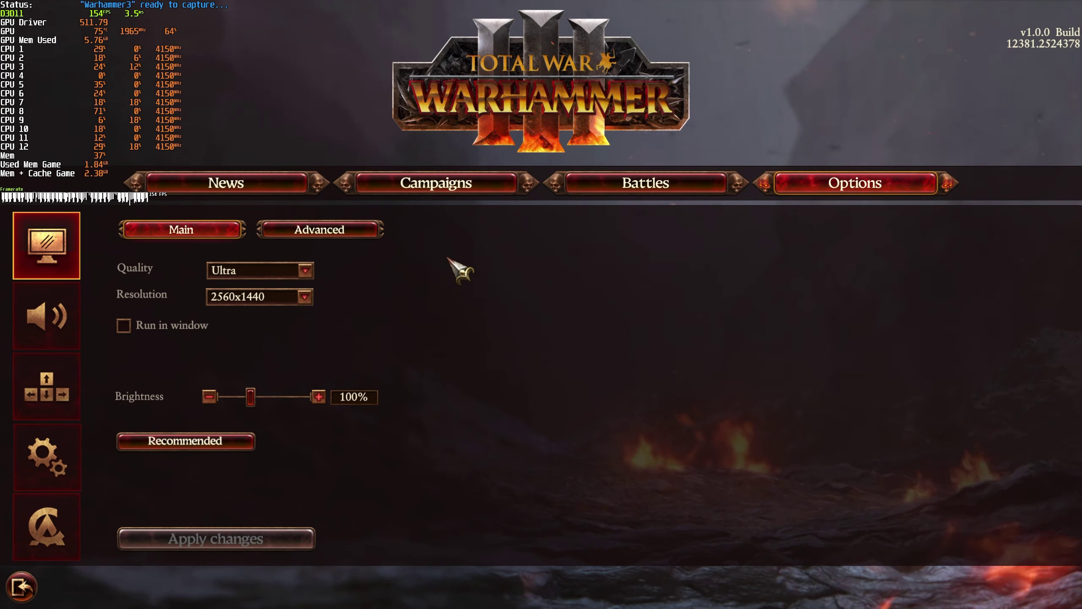
pyautogui.click(319, 230)
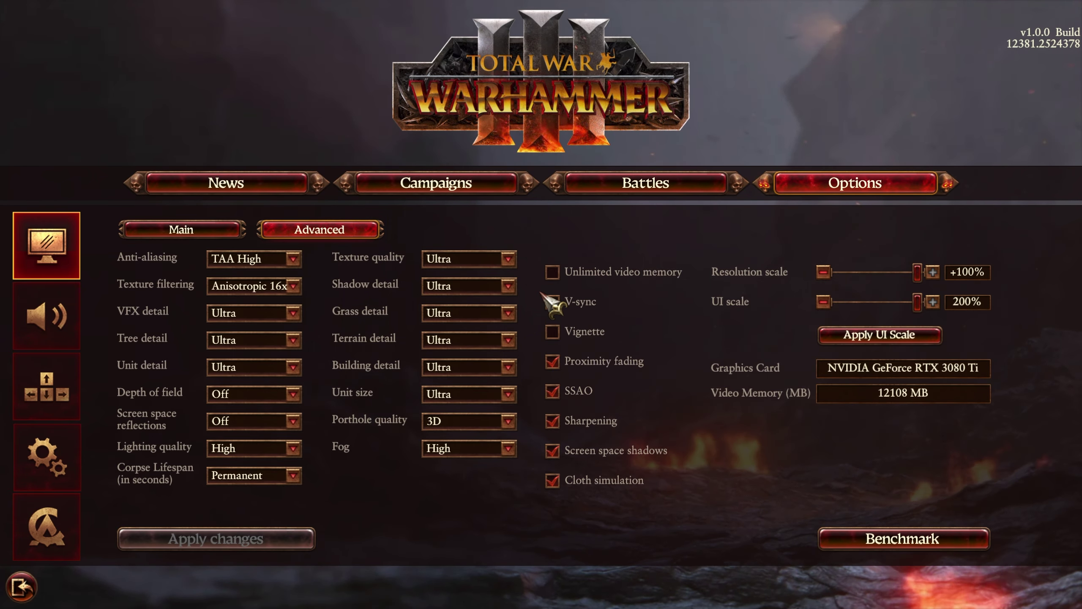
pyautogui.press('Escape')
pyautogui.click(560, 369)
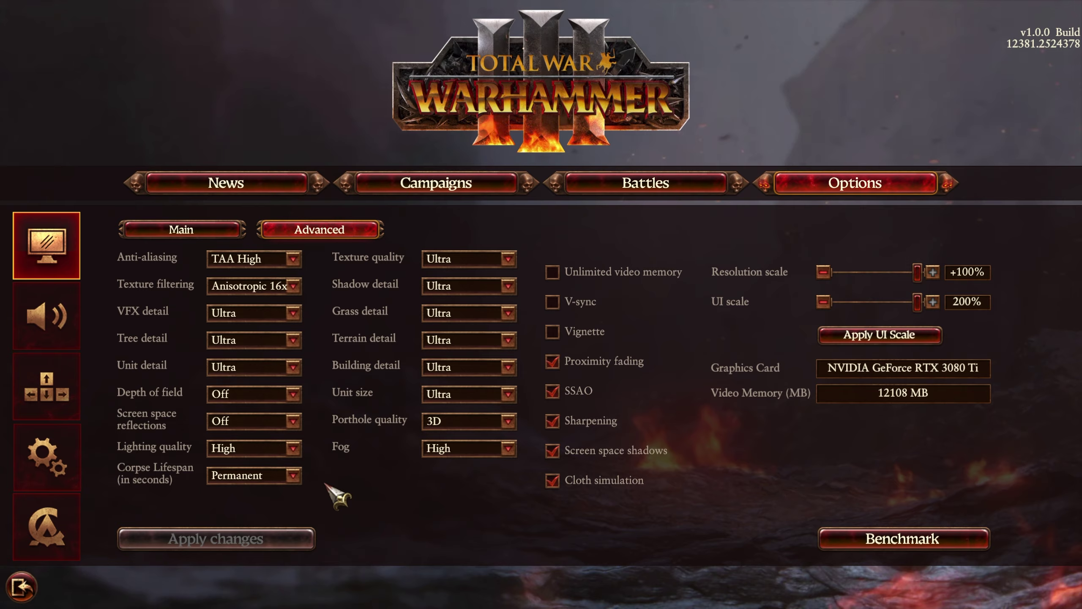
pyautogui.click(396, 191)
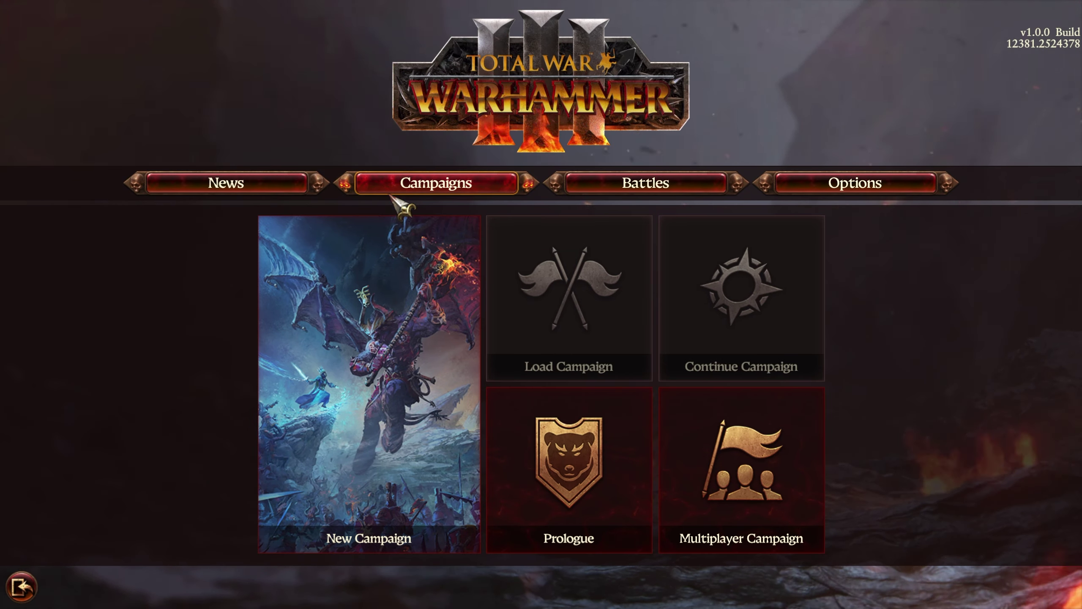